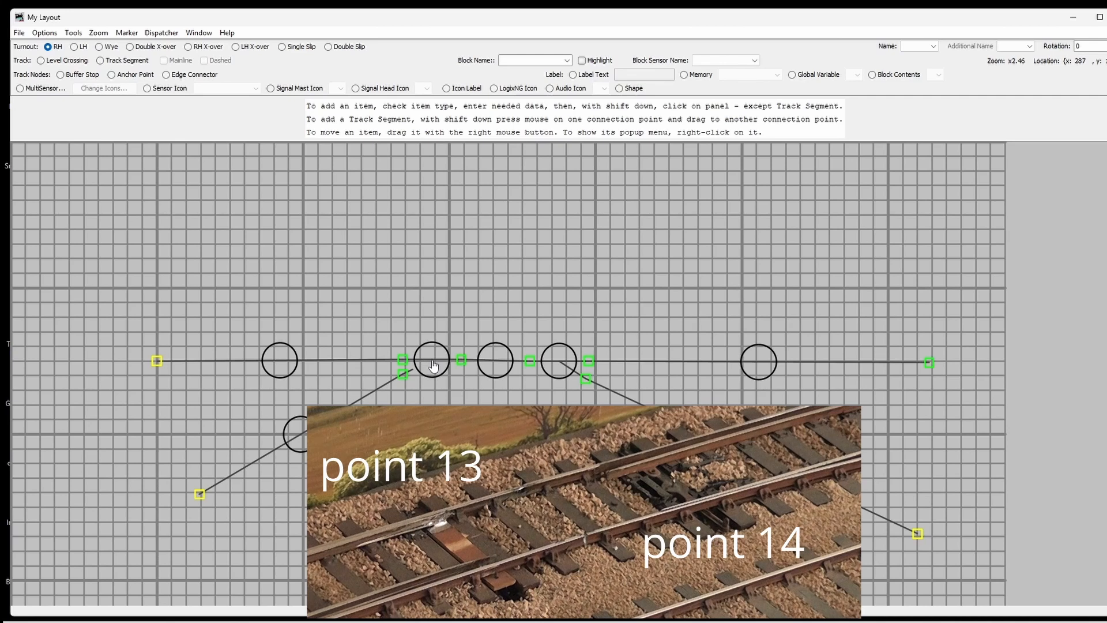
# Step: Throw turnout point 13 to its other route
pyautogui.moveTo(433, 366)
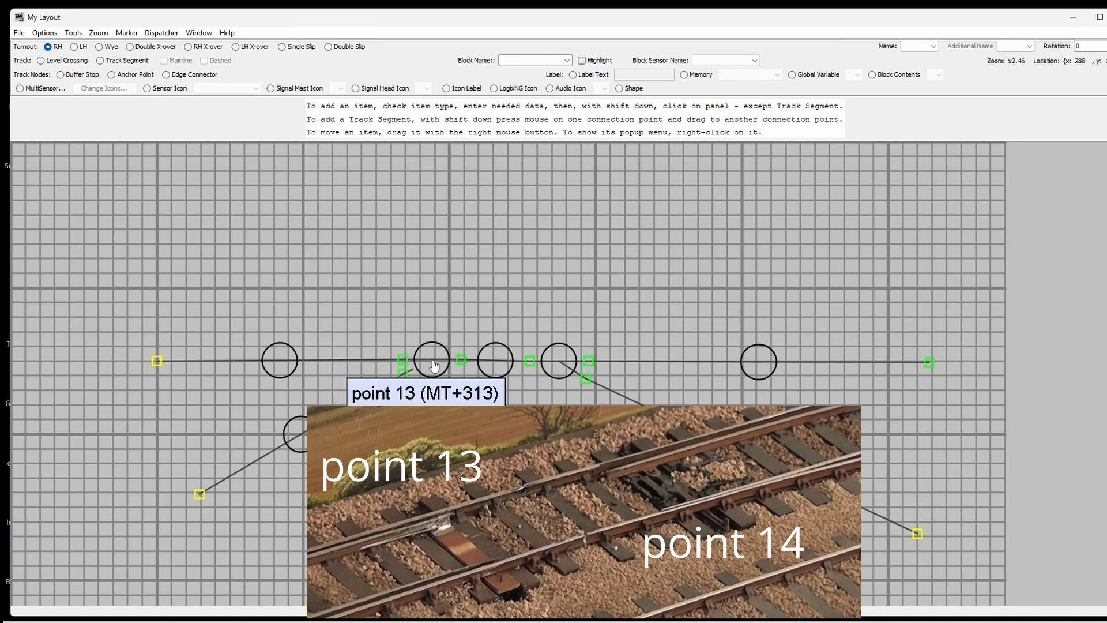
pyautogui.click(555, 370)
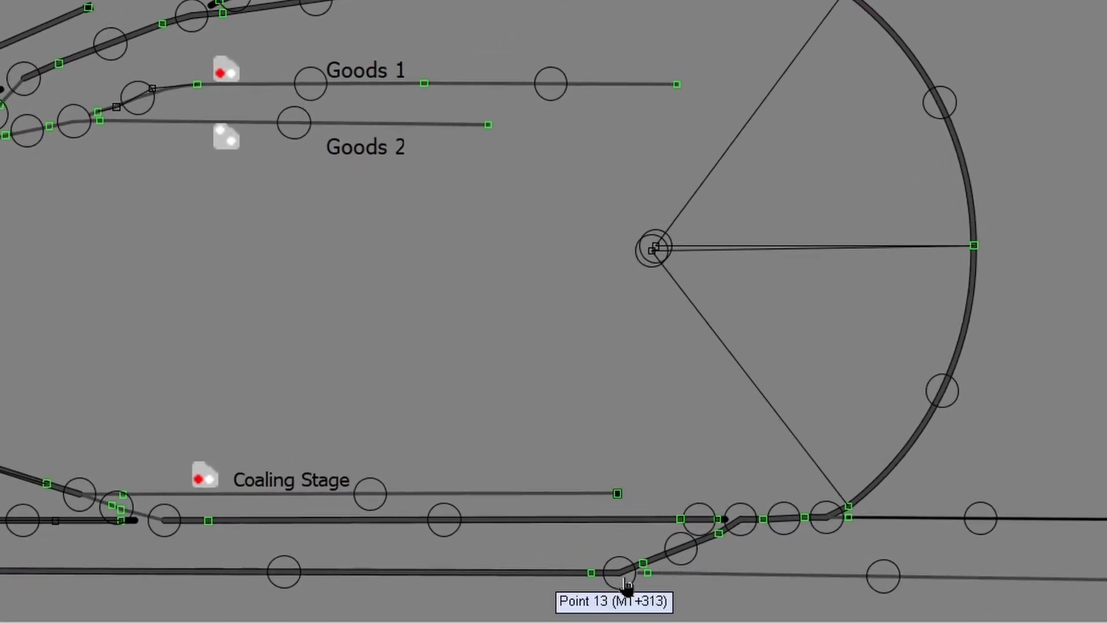
# Step: Test-throw the Point 12 slip turnout straight and diverging, leaving it diverging
pyautogui.click(741, 526)
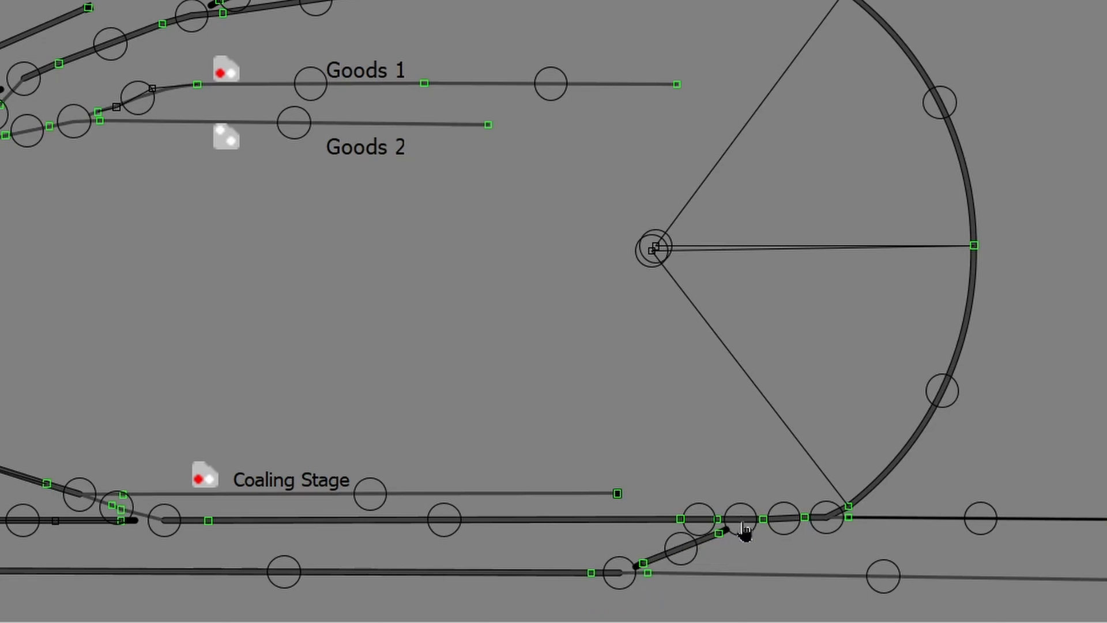
pyautogui.click(742, 526)
pyautogui.click(742, 524)
pyautogui.click(742, 526)
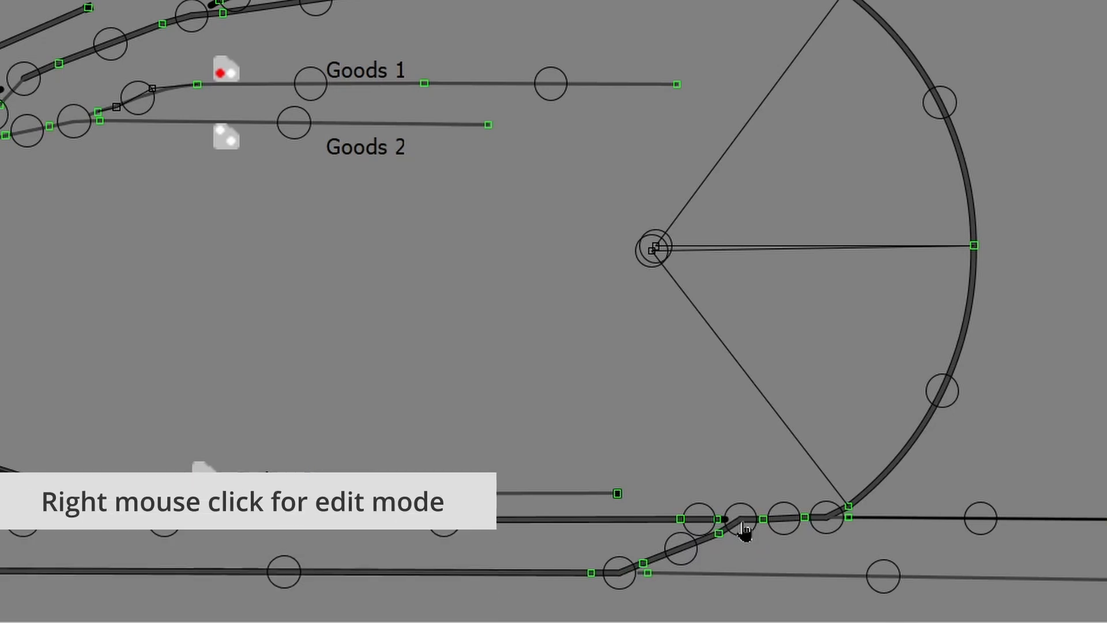
# Step: Open Point 12's Edit Turnout dialog and centre it on screen
pyautogui.rightClick(743, 526)
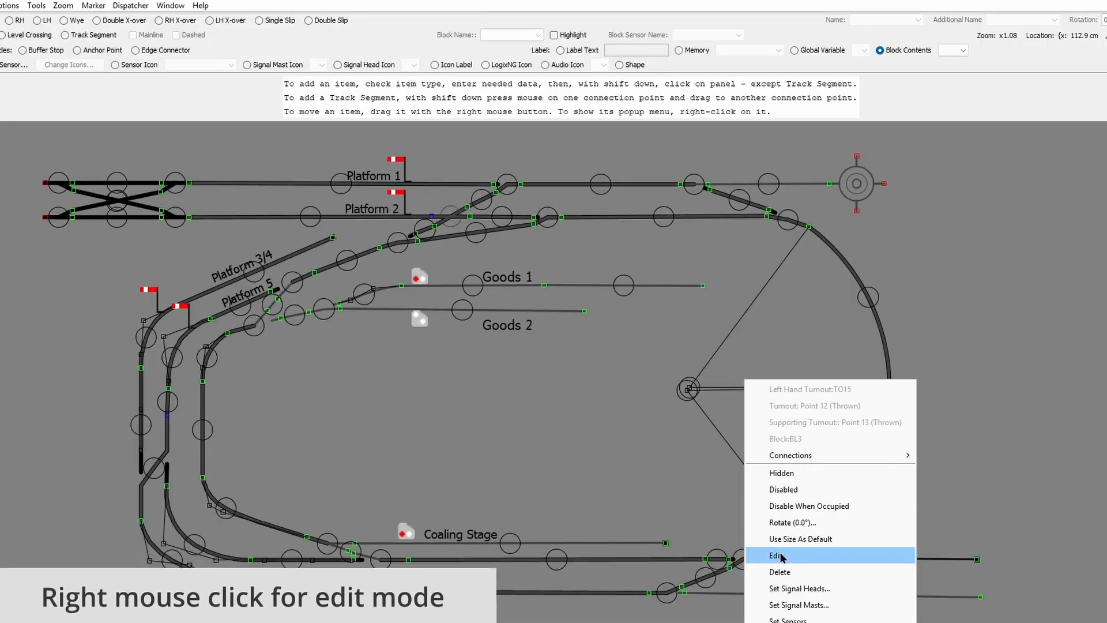
pyautogui.click(779, 555)
pyautogui.moveTo(94, 7); pyautogui.dragTo(440, 282)
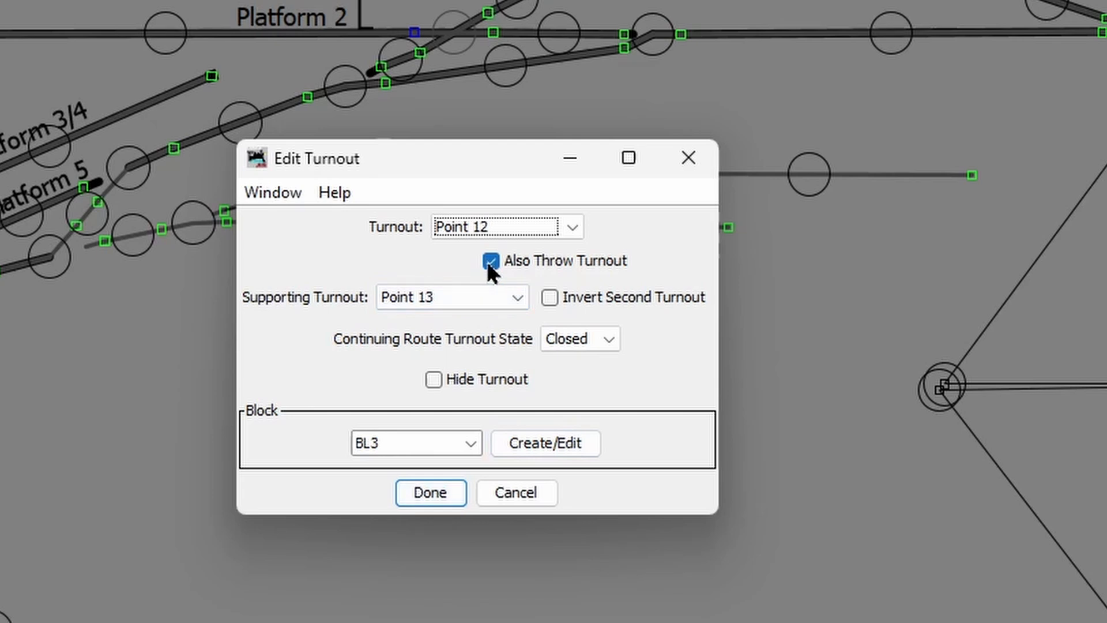
# Step: Keep Point 12's continuing route state Closed, close the dialog, and throw Point 12 diverging
pyautogui.click(607, 340)
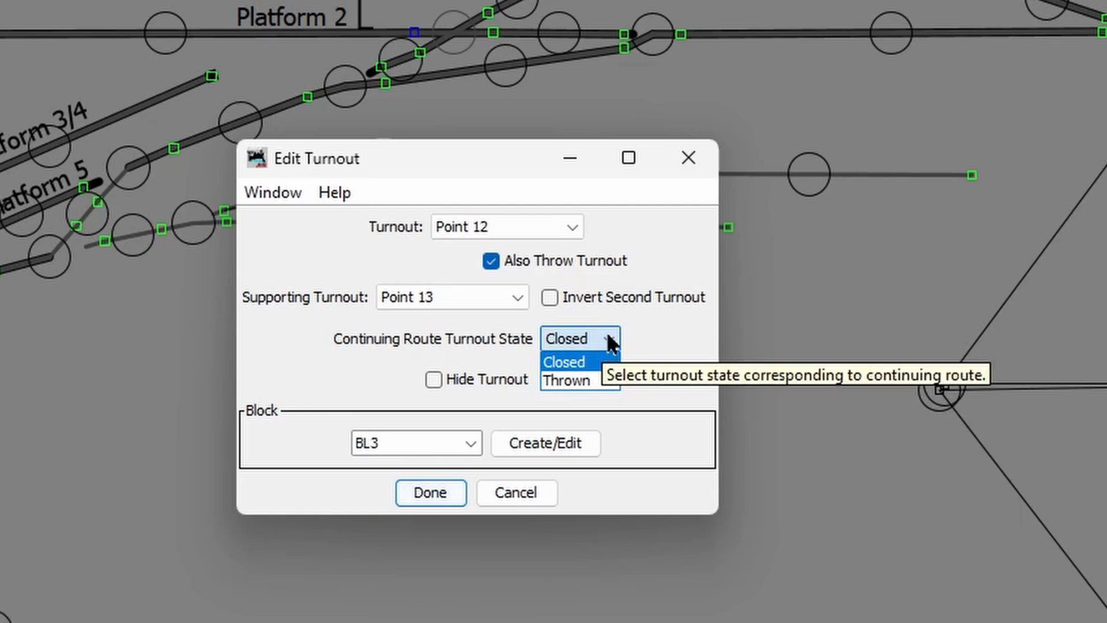
pyautogui.click(606, 340)
pyautogui.click(431, 493)
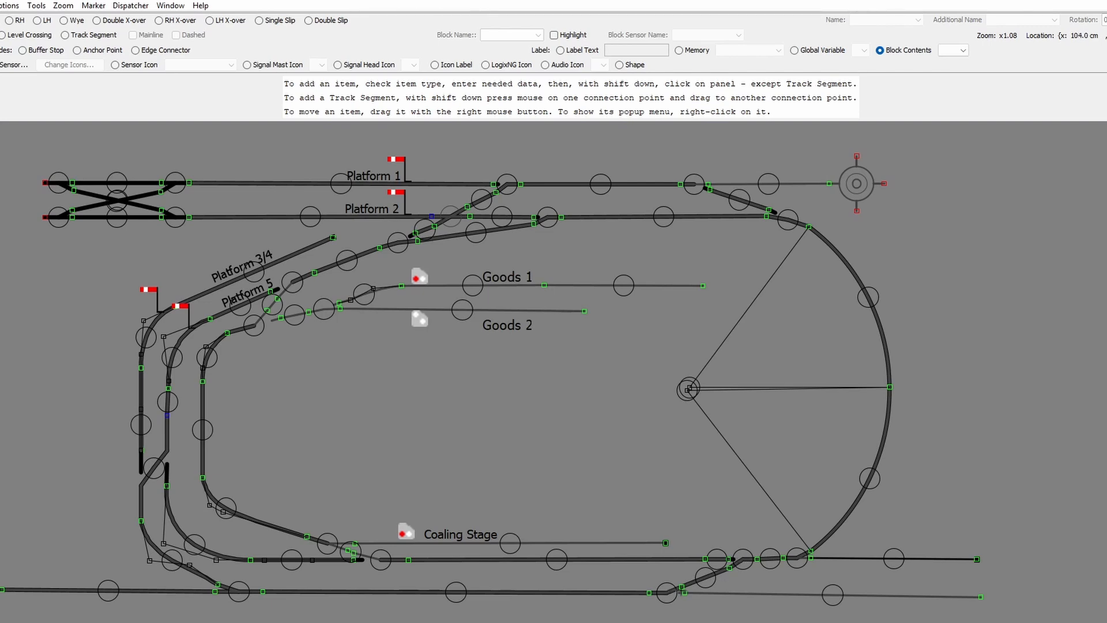
pyautogui.click(667, 595)
# Step: Change turntable arc segment T42's track type from mainline to Side Track
pyautogui.rightClick(865, 477)
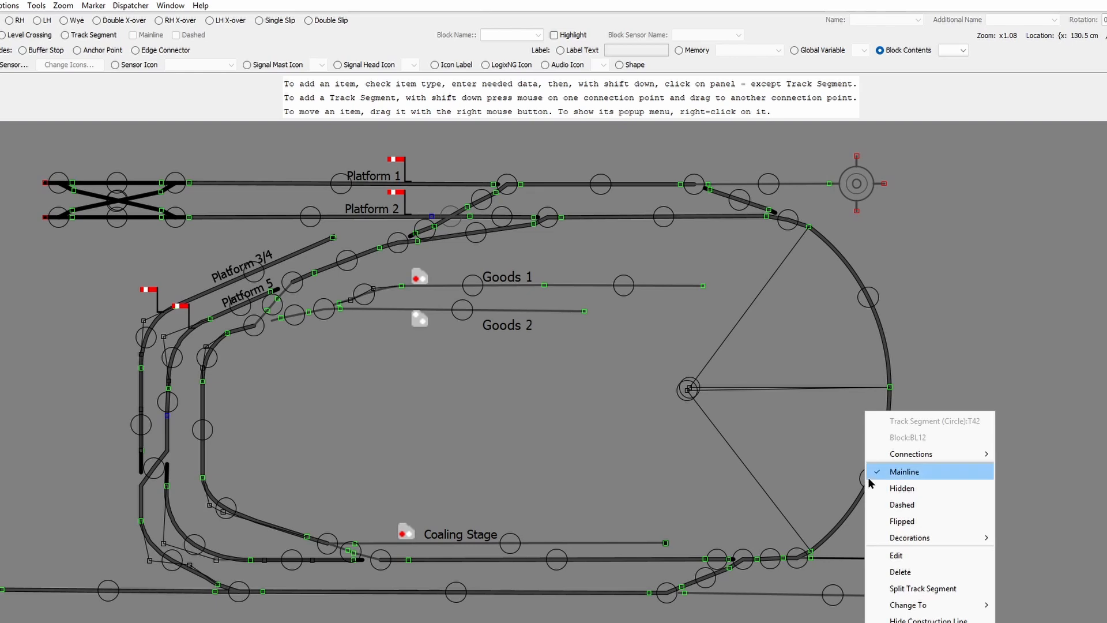
pyautogui.click(896, 555)
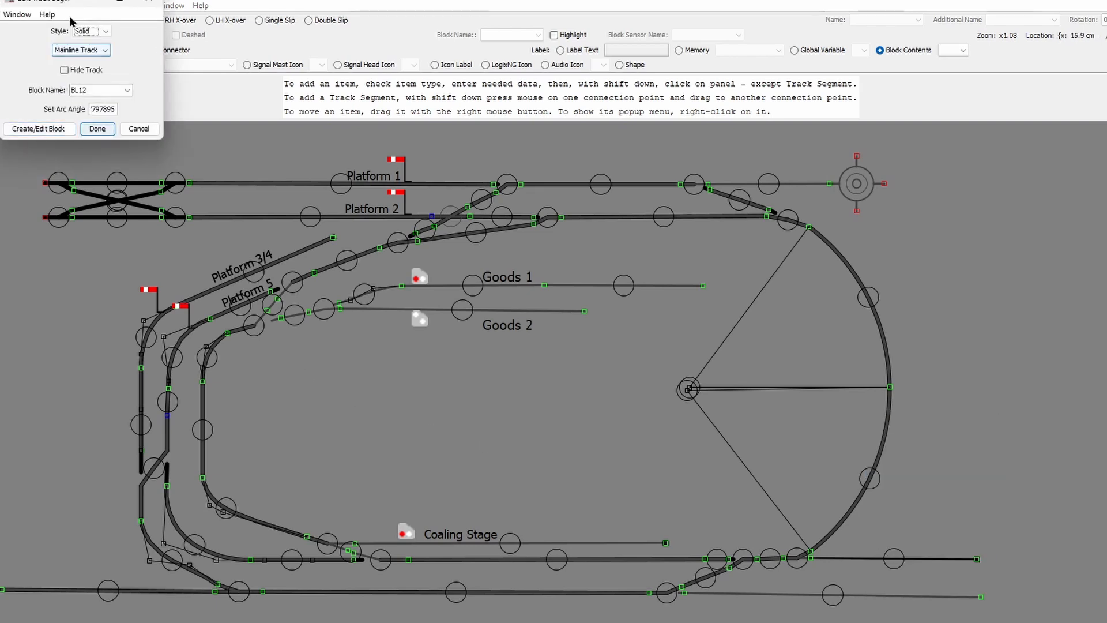
pyautogui.moveTo(77, 5); pyautogui.dragTo(458, 342)
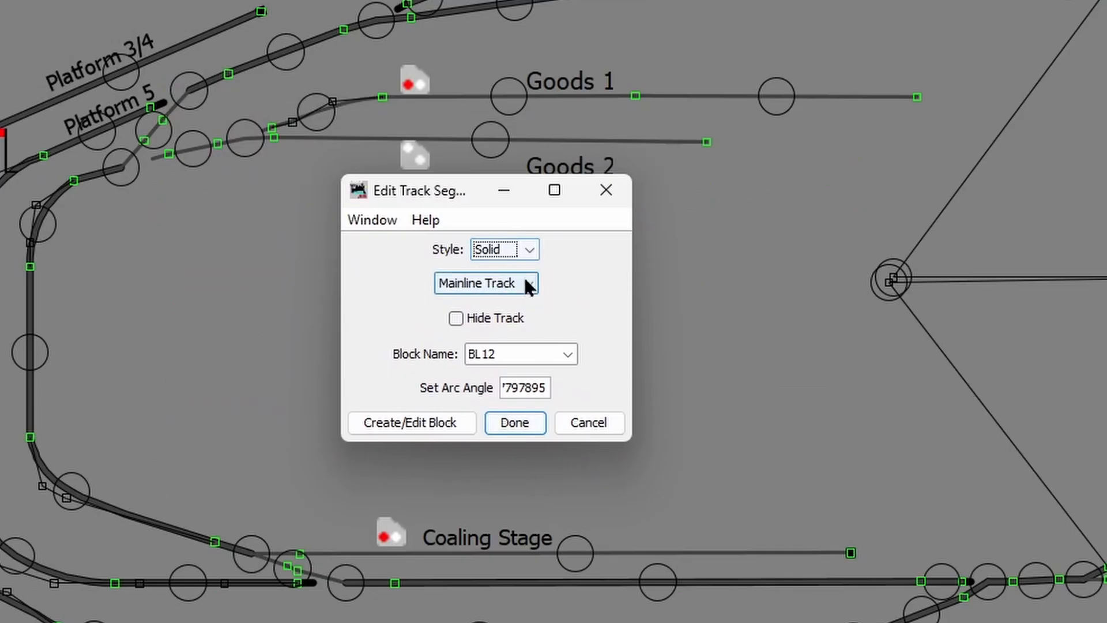
pyautogui.click(525, 281)
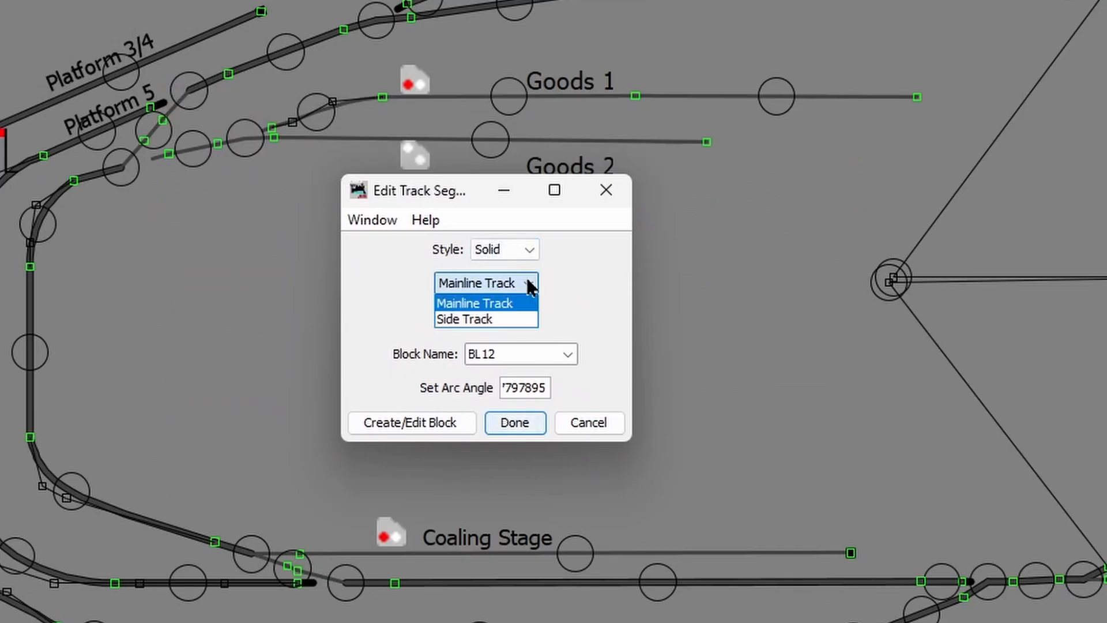
pyautogui.click(493, 319)
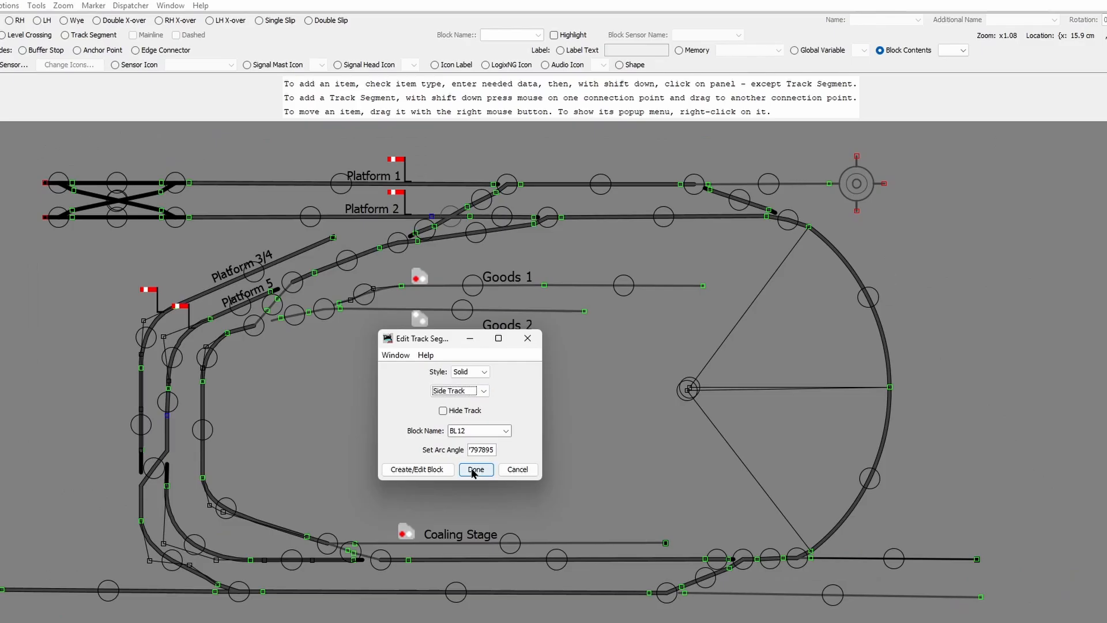
pyautogui.click(474, 470)
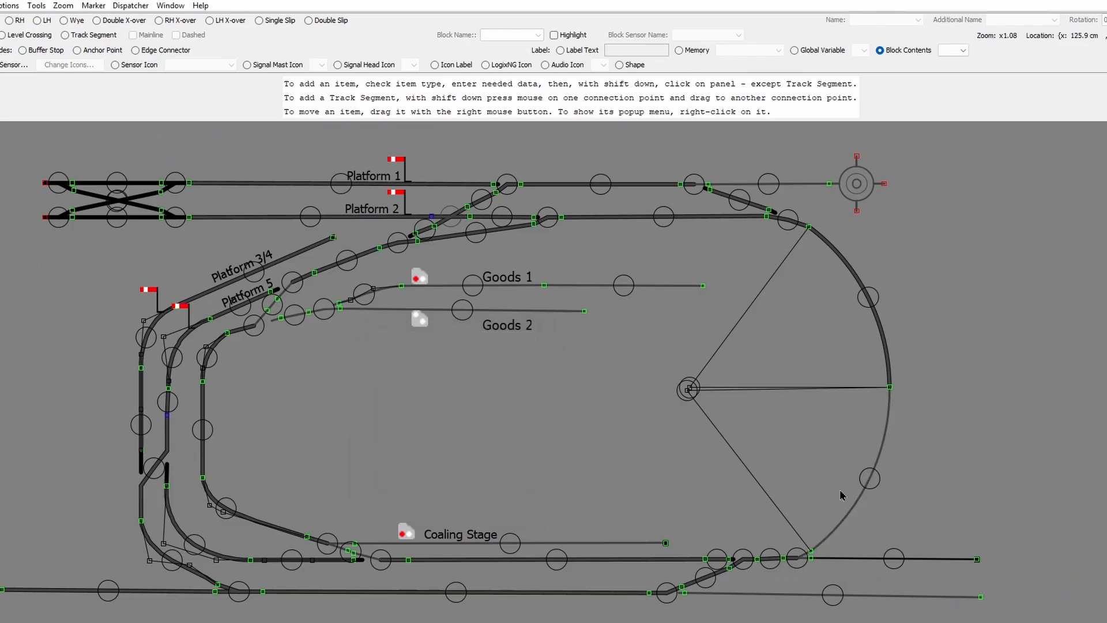
# Step: Switch arc segment T42's track type back to Mainline Track
pyautogui.rightClick(863, 478)
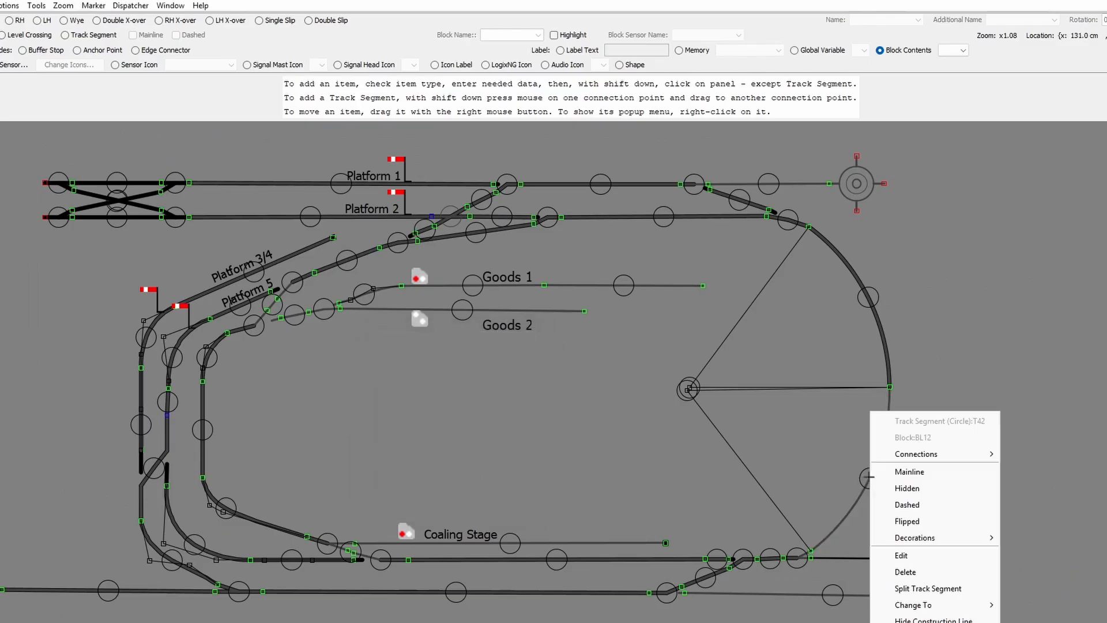
pyautogui.click(901, 555)
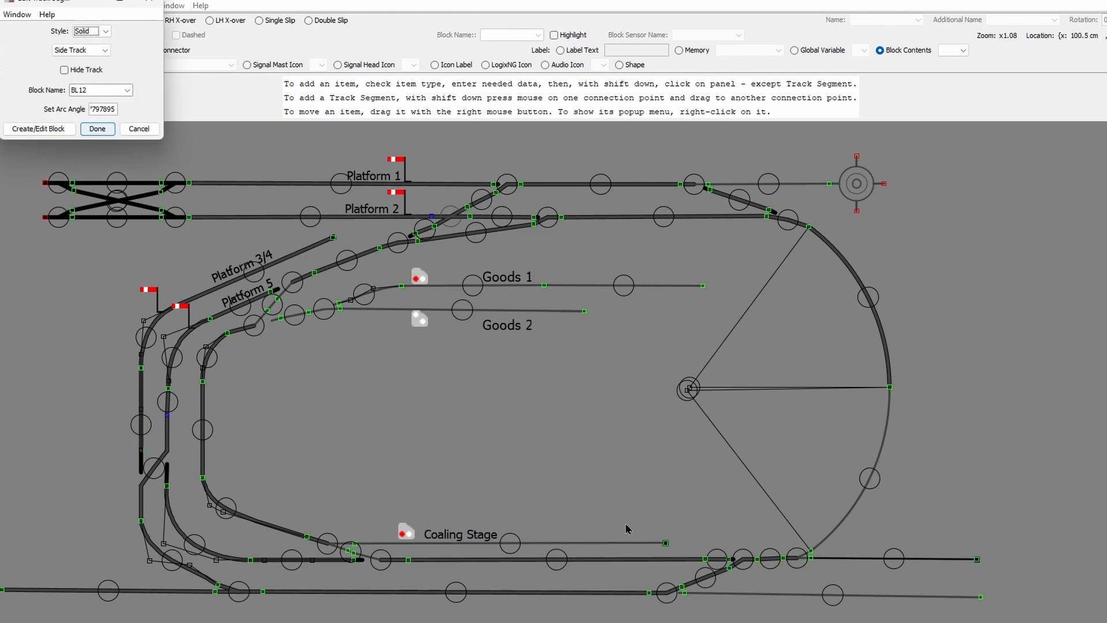
pyautogui.moveTo(74, 6); pyautogui.dragTo(451, 350)
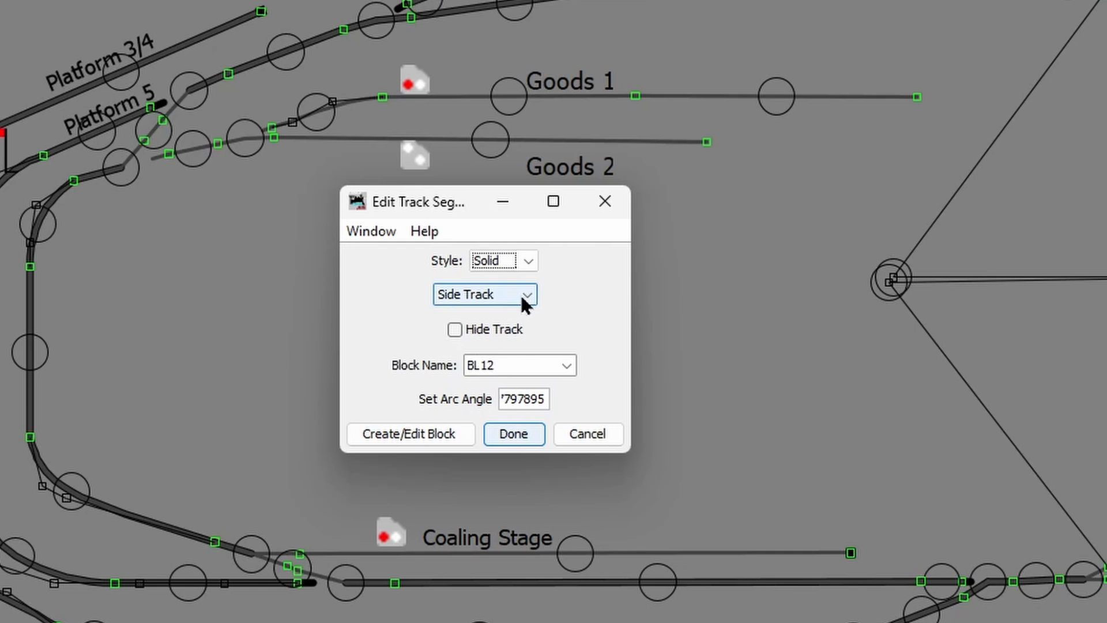
pyautogui.click(522, 295)
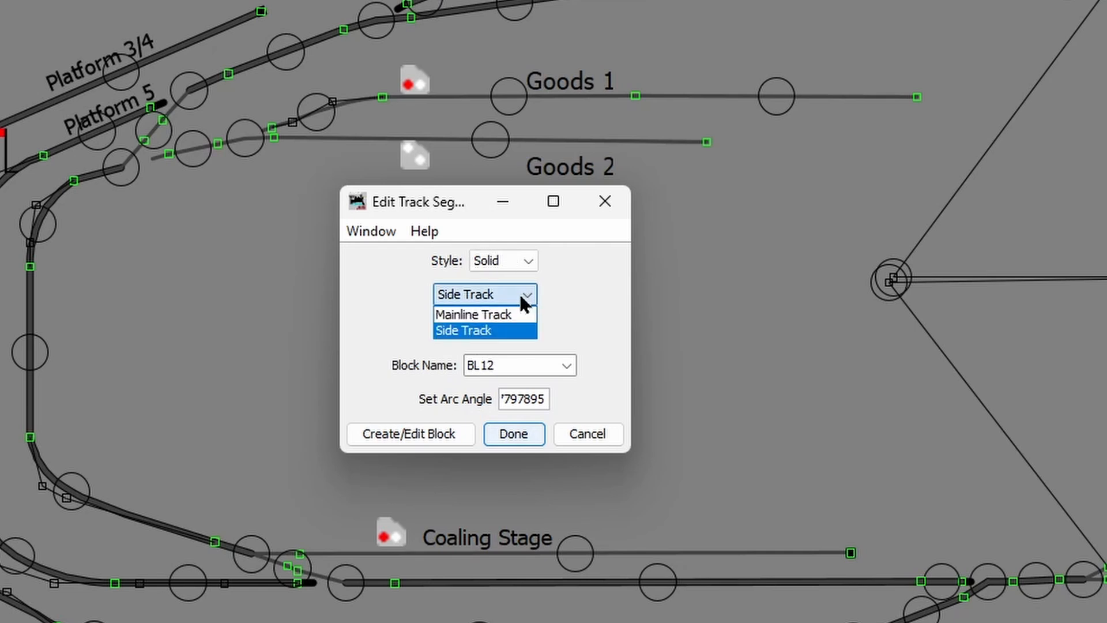
pyautogui.click(507, 314)
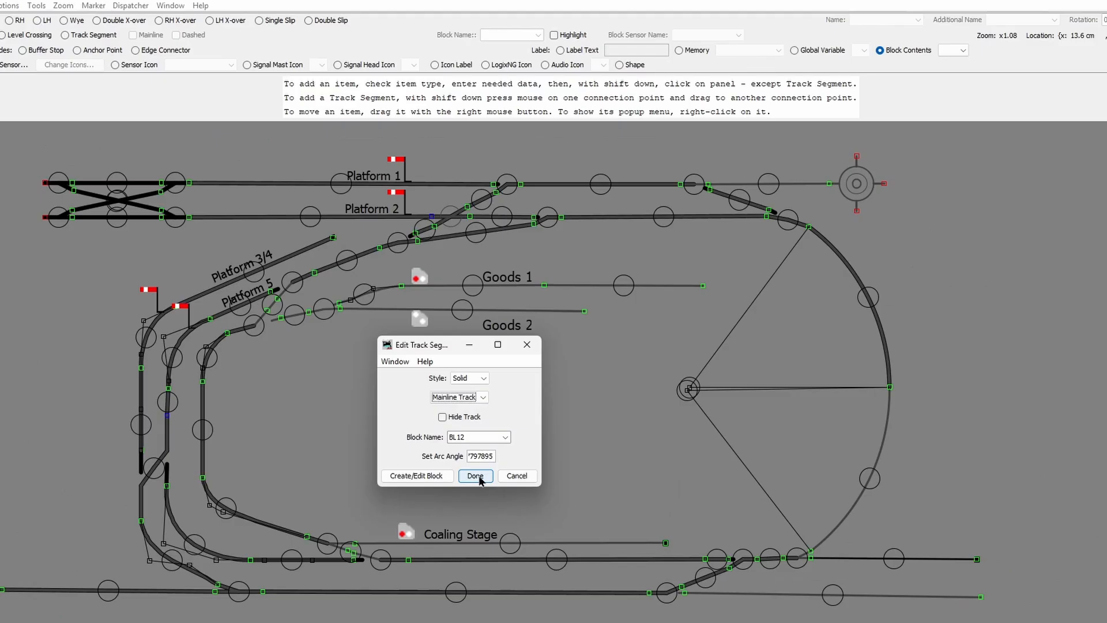
pyautogui.click(476, 476)
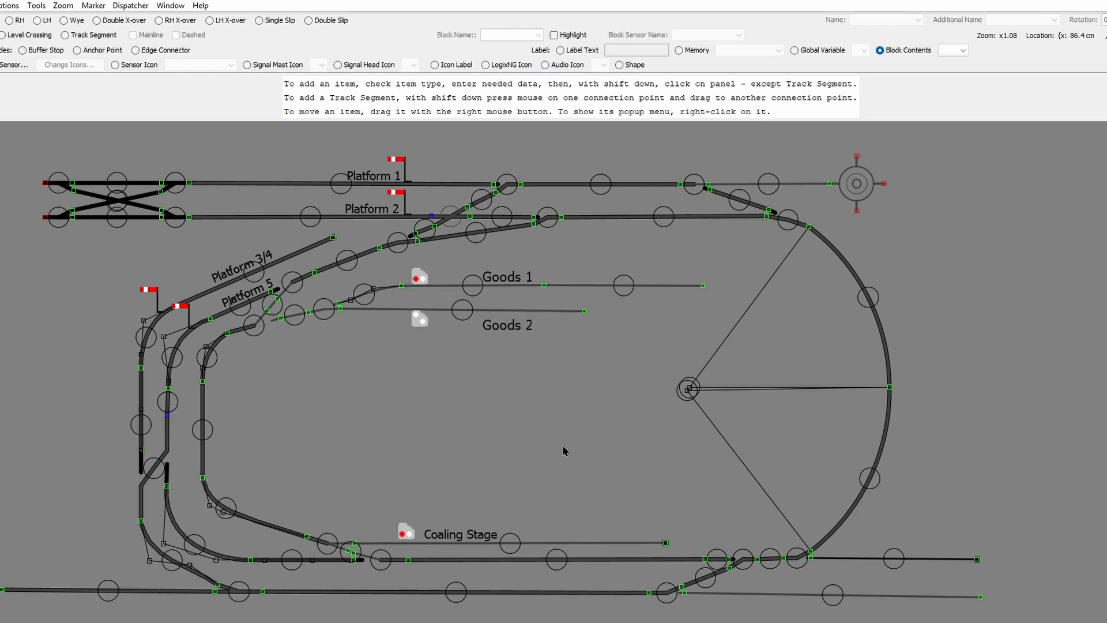
# Step: Exit edit mode with Ctrl+E and throw Point 11 repeatedly, ending joined to the turntable track
pyautogui.hotkey('ctrl', 'e')
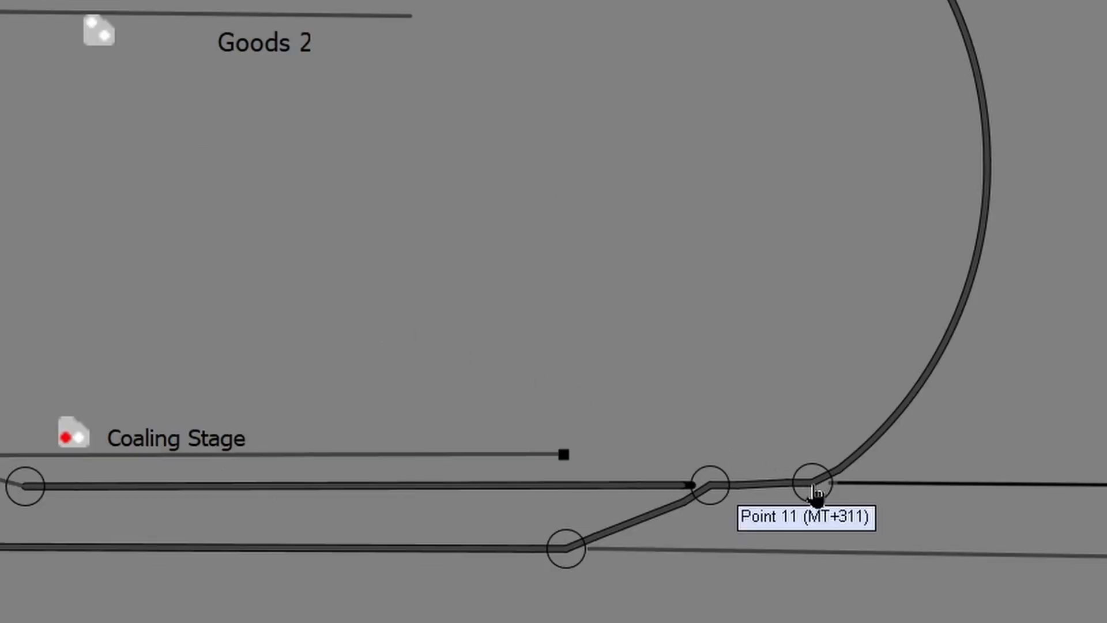
pyautogui.click(814, 487)
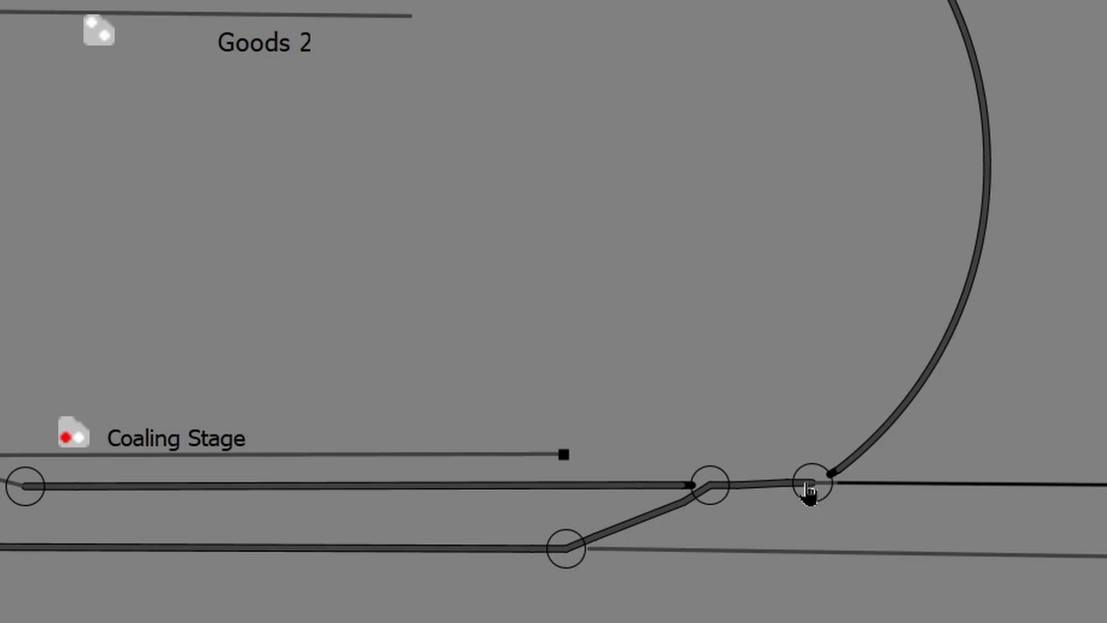
pyautogui.click(808, 485)
pyautogui.click(811, 485)
pyautogui.click(811, 487)
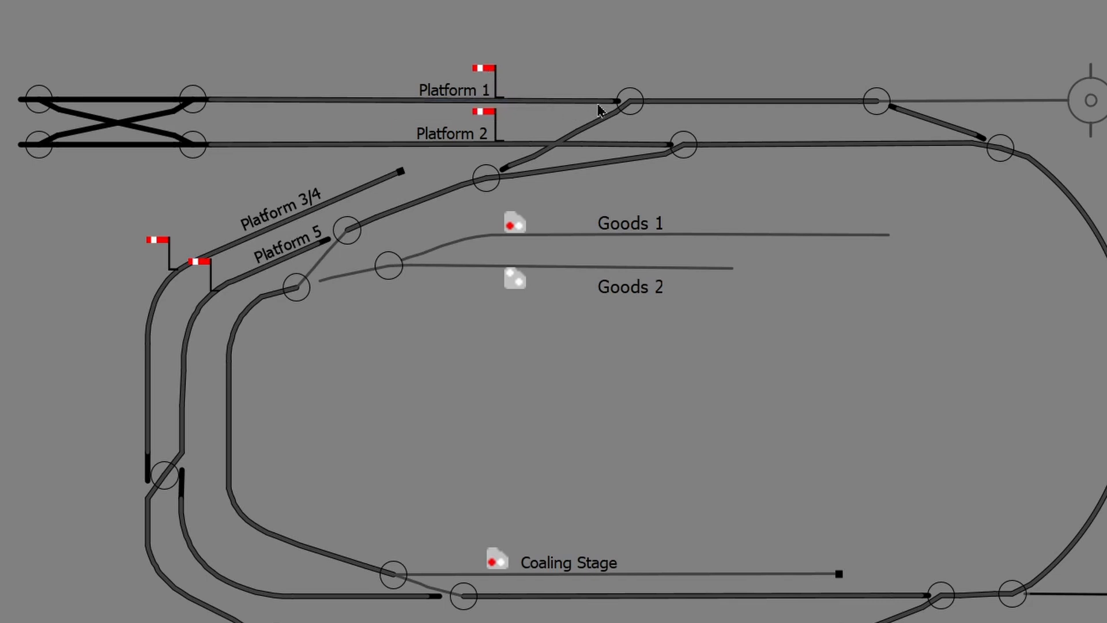
# Step: Clear the Platform 1 semaphore, then clear the Platform 2 semaphore instead
pyautogui.click(482, 71)
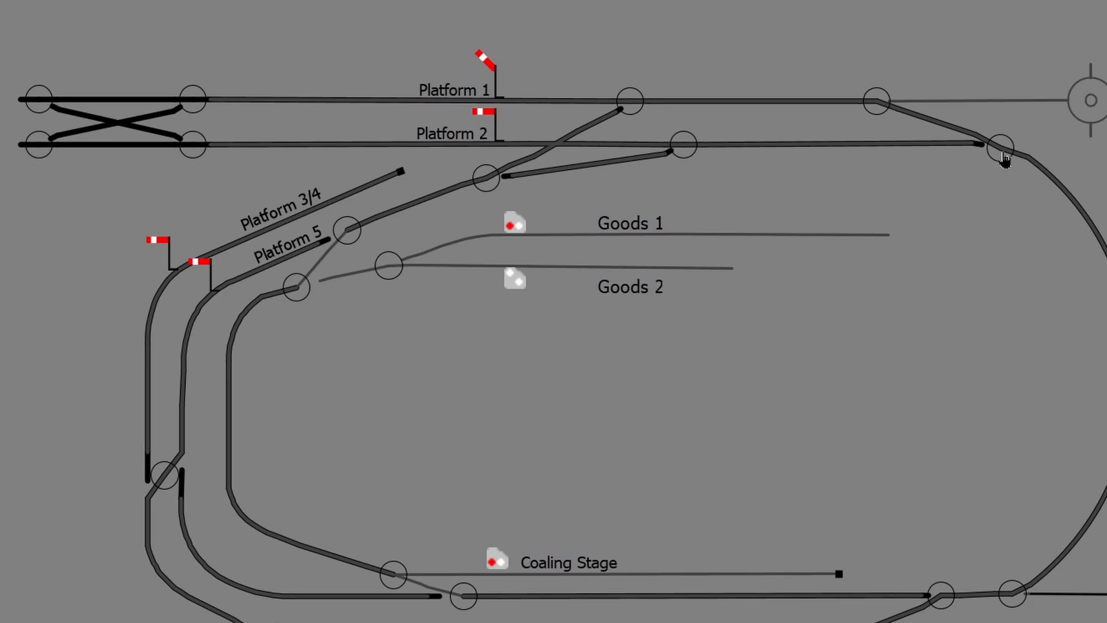
pyautogui.click(494, 127)
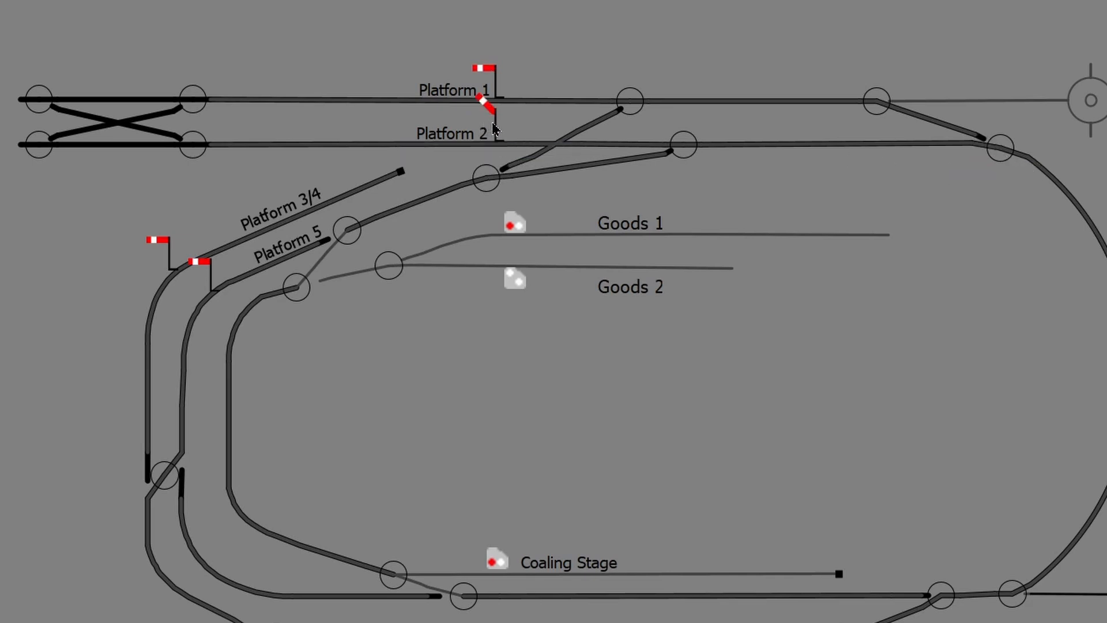
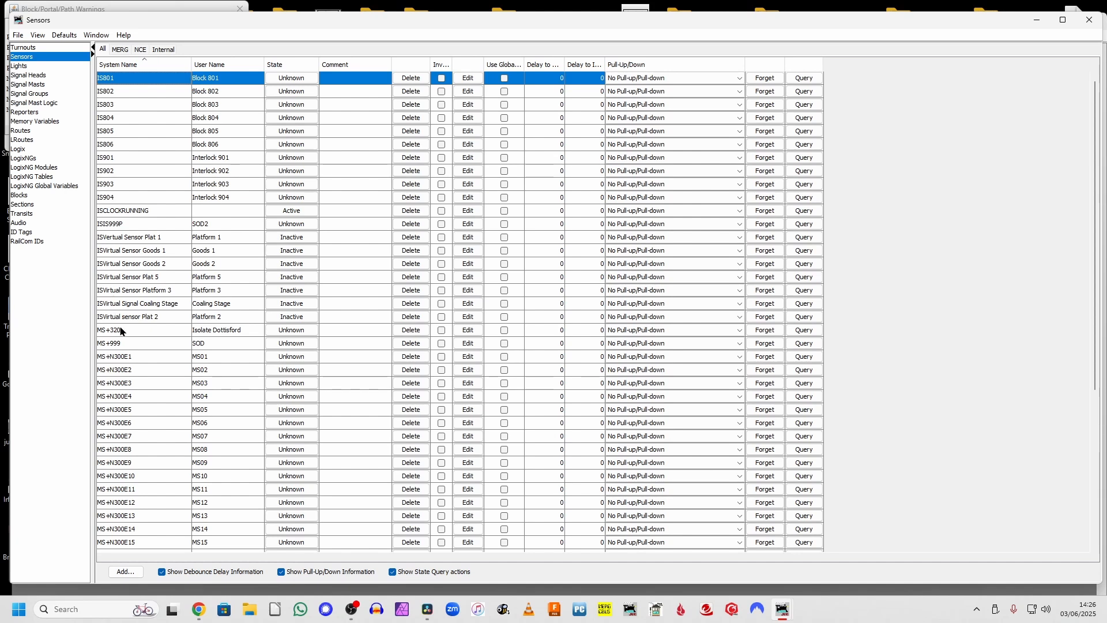
# Step: Look over the Platform 1–5 and Coaling Stage sensor rows, then show only Internal sensors
pyautogui.scroll(-6, 138, 370)
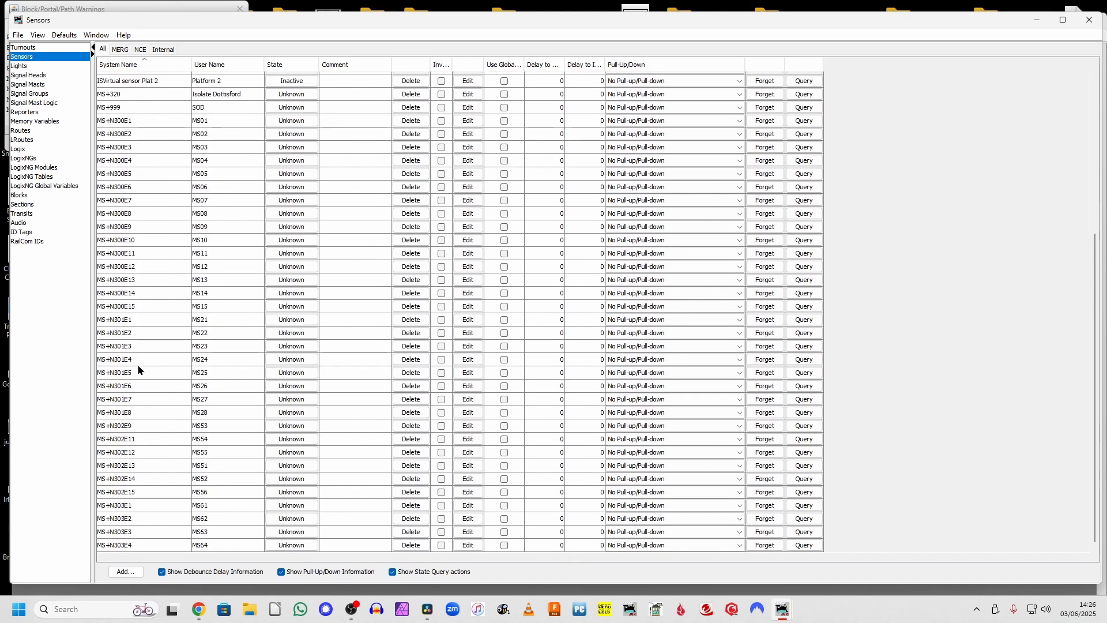
pyautogui.scroll(6, 138, 370)
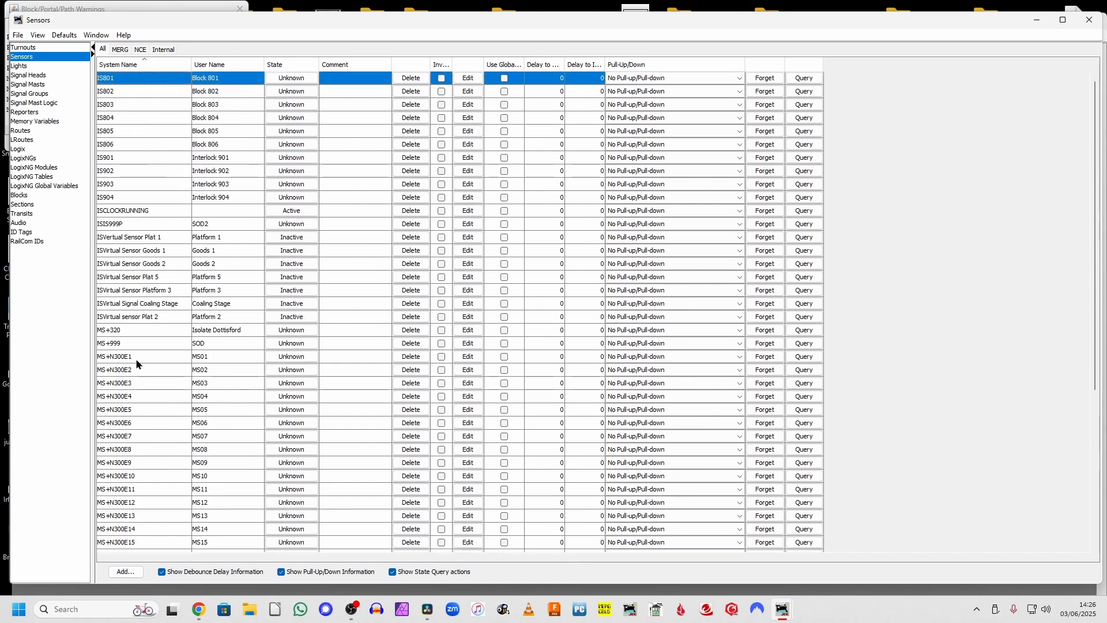
pyautogui.click(133, 279)
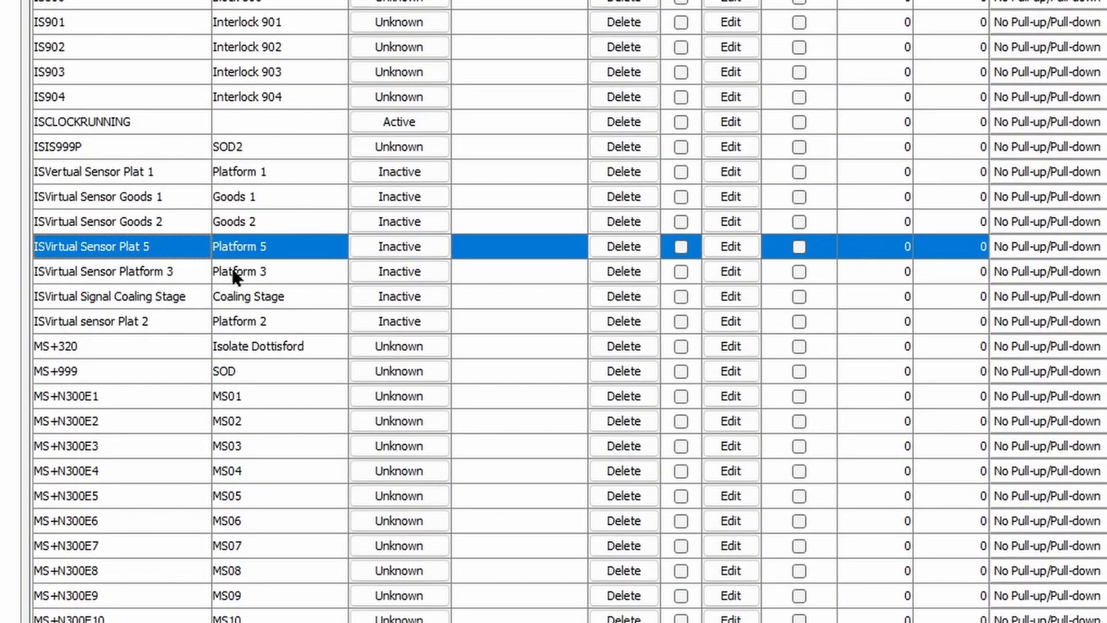
pyautogui.click(232, 271)
pyautogui.click(242, 297)
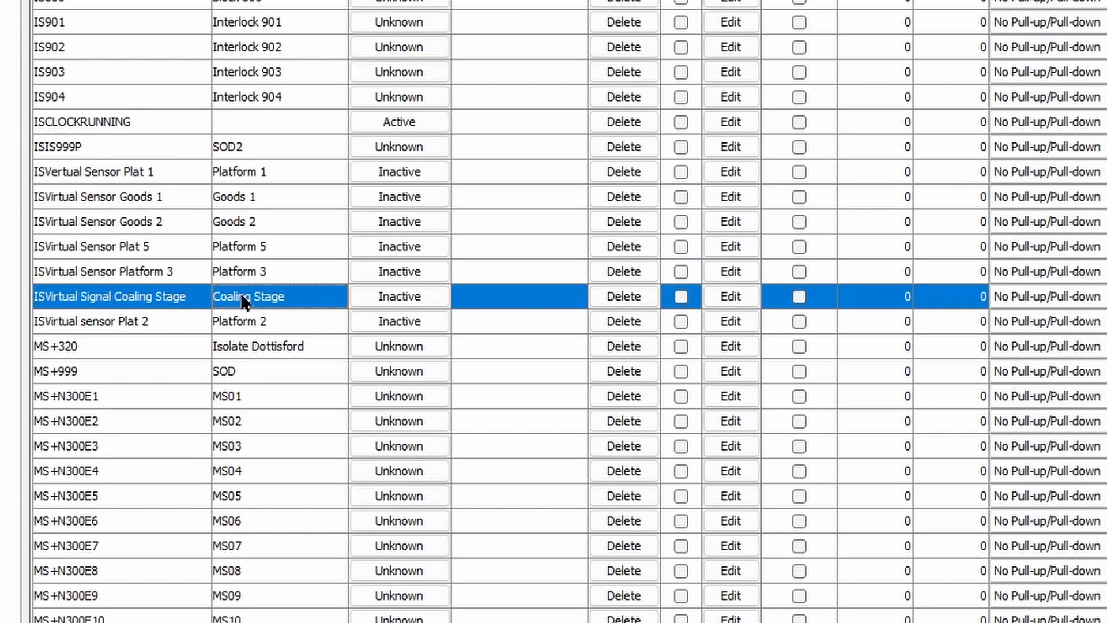
pyautogui.click(243, 321)
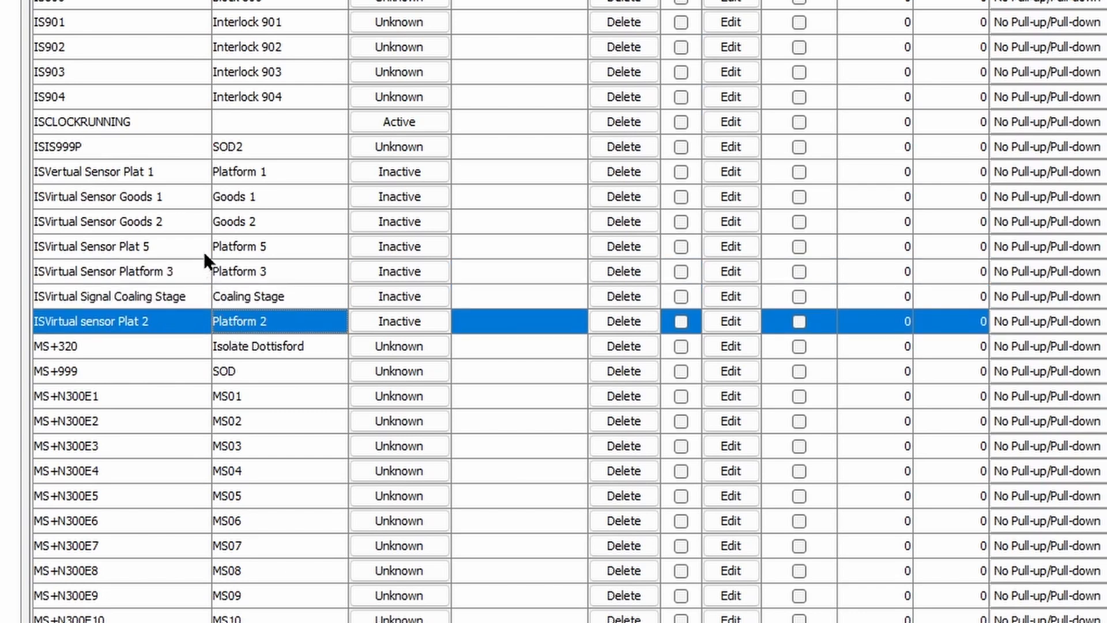
pyautogui.click(225, 172)
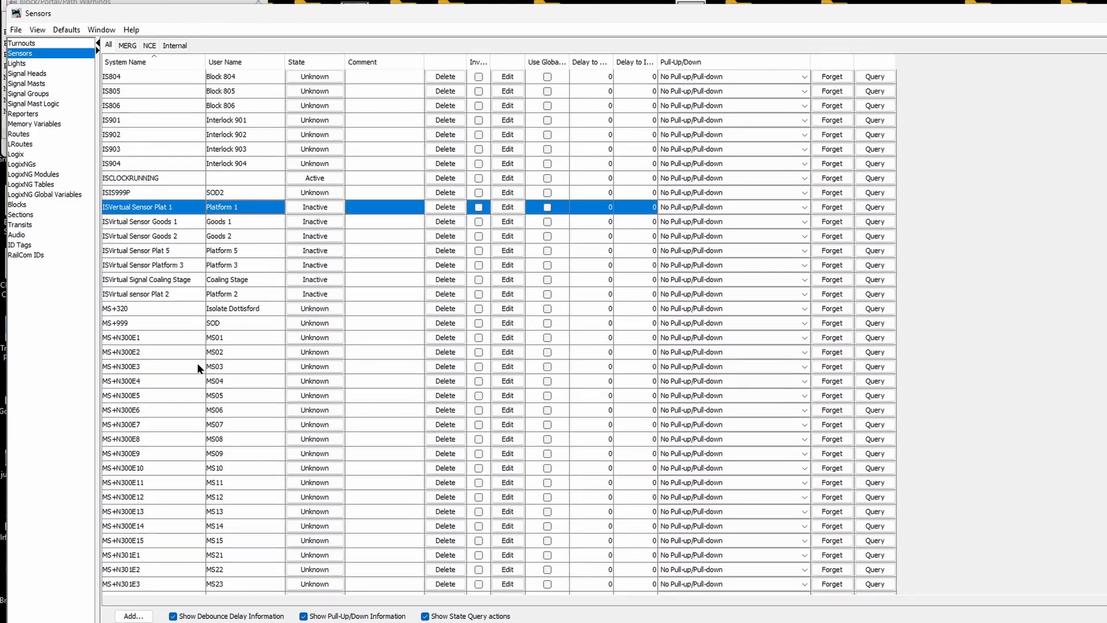
pyautogui.scroll(-4, 198, 363)
pyautogui.scroll(5, 197, 366)
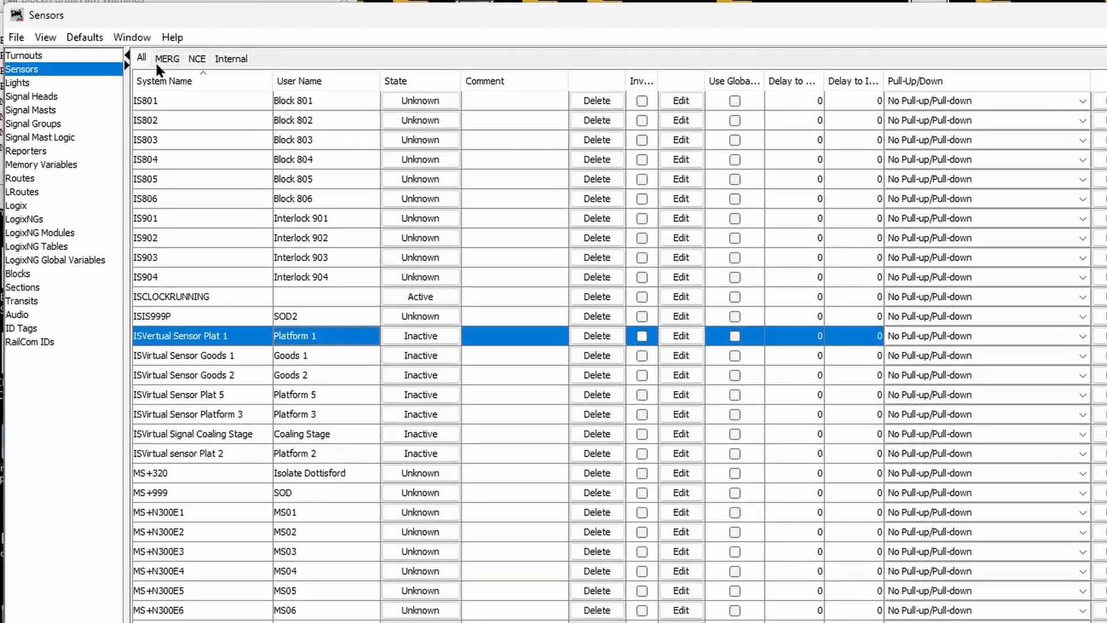
pyautogui.click(231, 58)
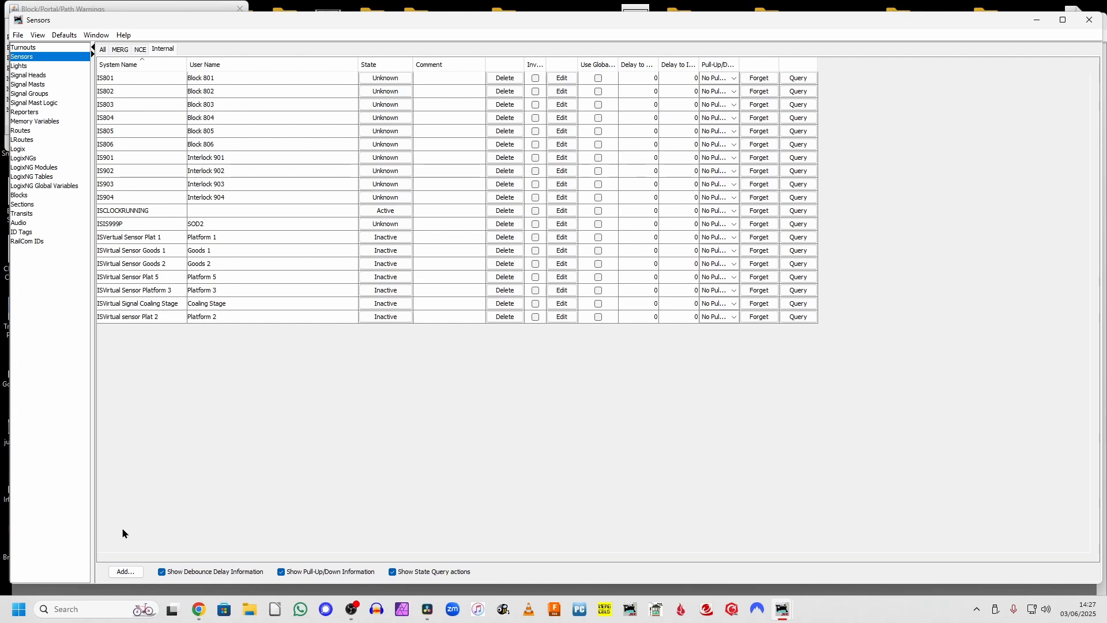
# Step: Start a new Internal sensor with hardware address 'Virtual Sensor Up Line'
pyautogui.click(125, 571)
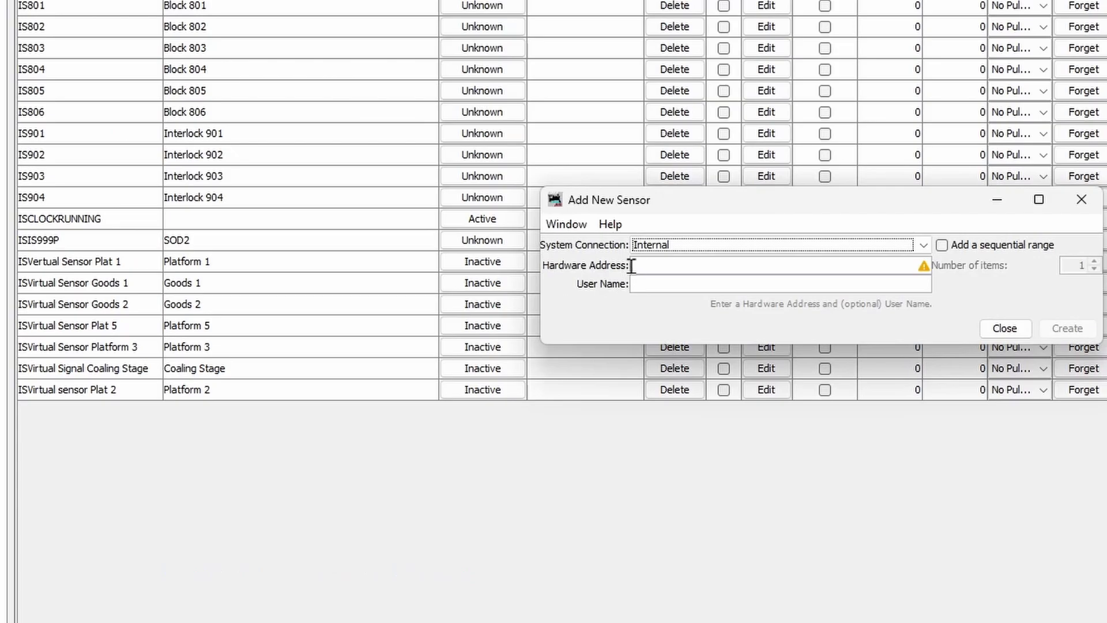
pyautogui.click(480, 239)
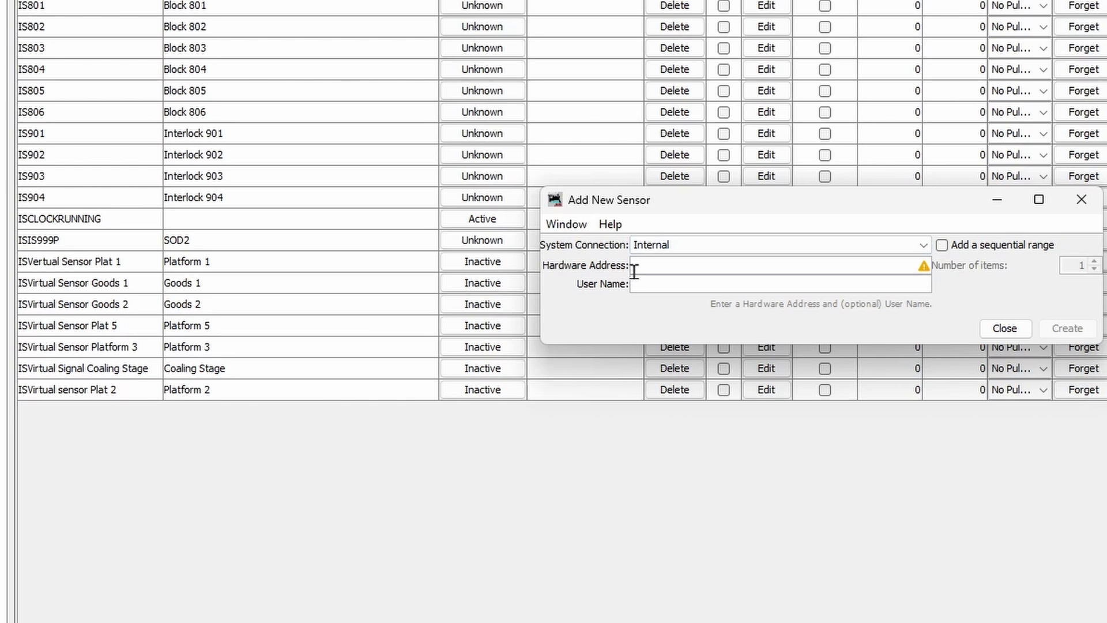
pyautogui.moveTo(633, 270)
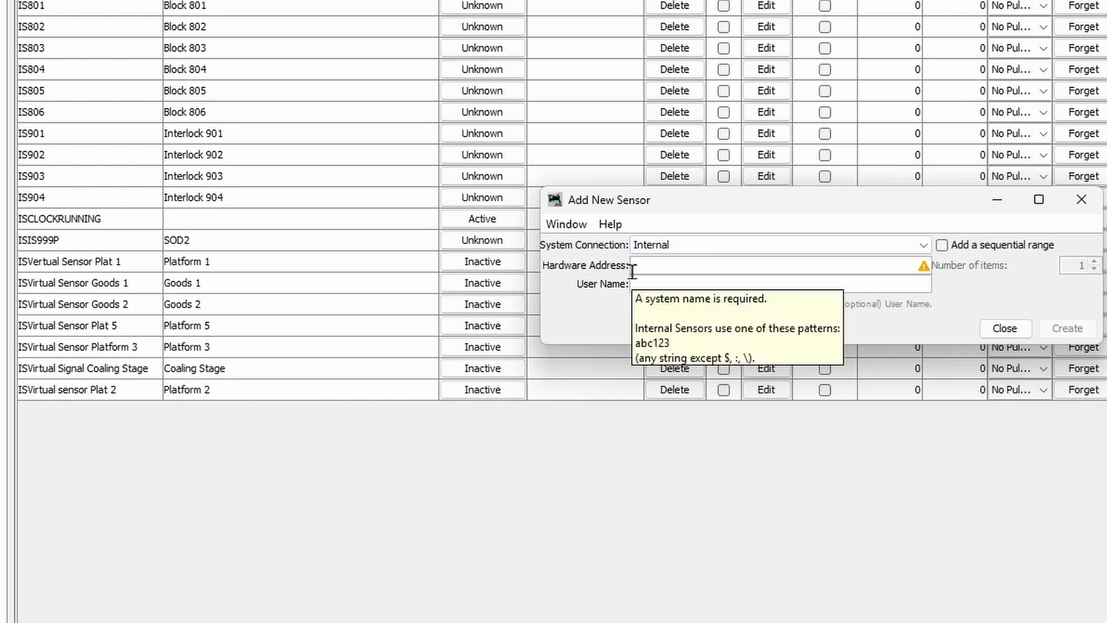
pyautogui.write('V')
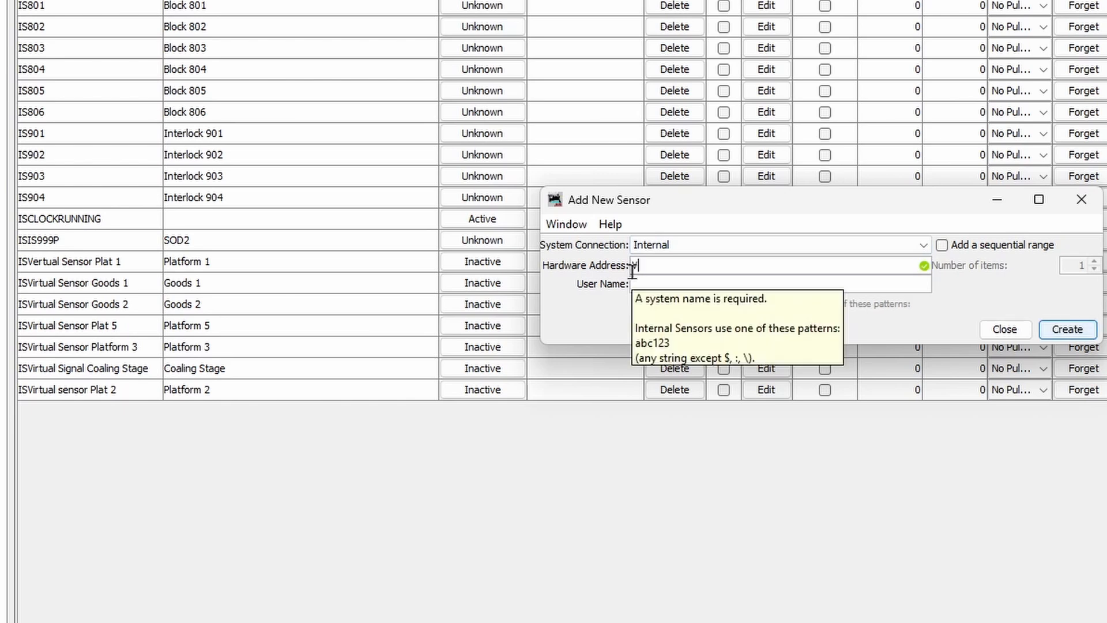
pyautogui.write('irtua')
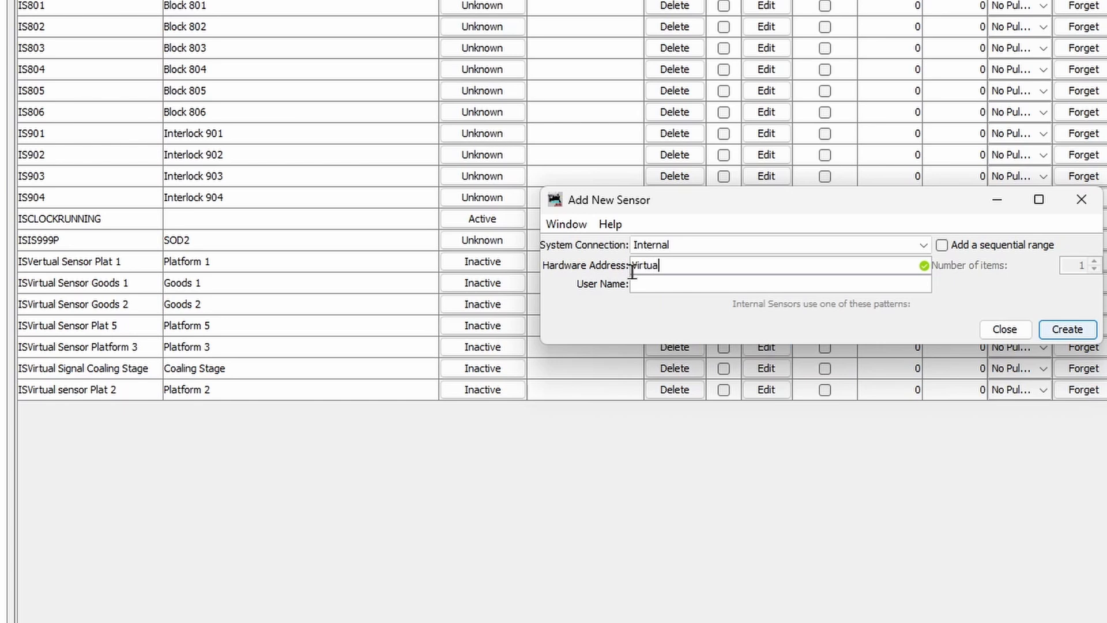
pyautogui.write('l Sensor Up Line')
# Step: Create the Up sensor, then create 'Virtual Sensor down Line' with user name Down
pyautogui.click(1050, 329)
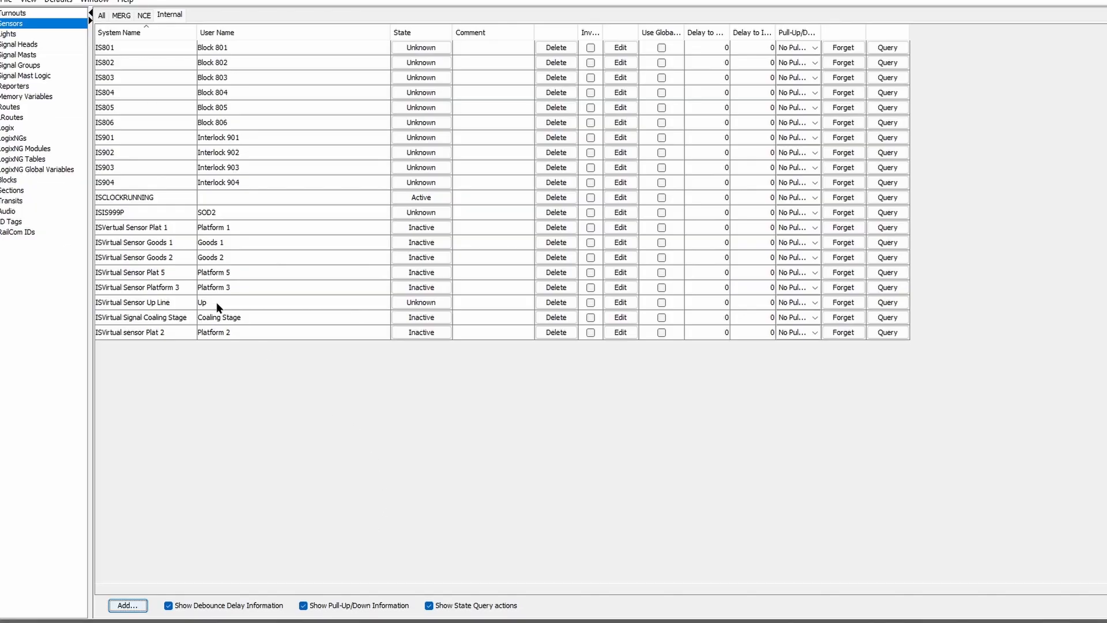
pyautogui.click(217, 302)
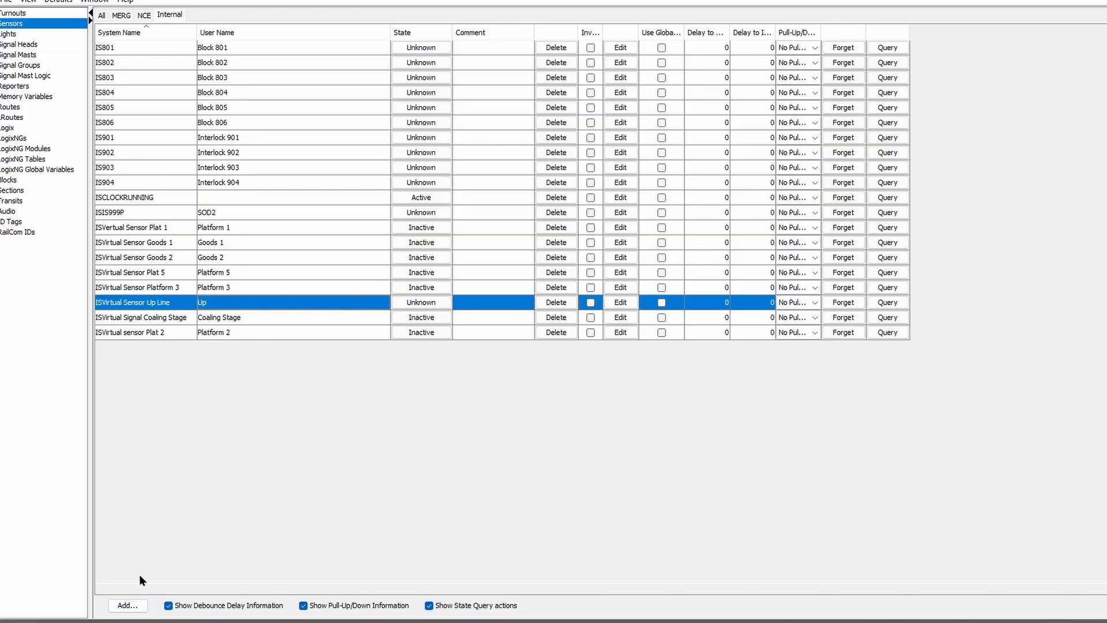
pyautogui.click(128, 605)
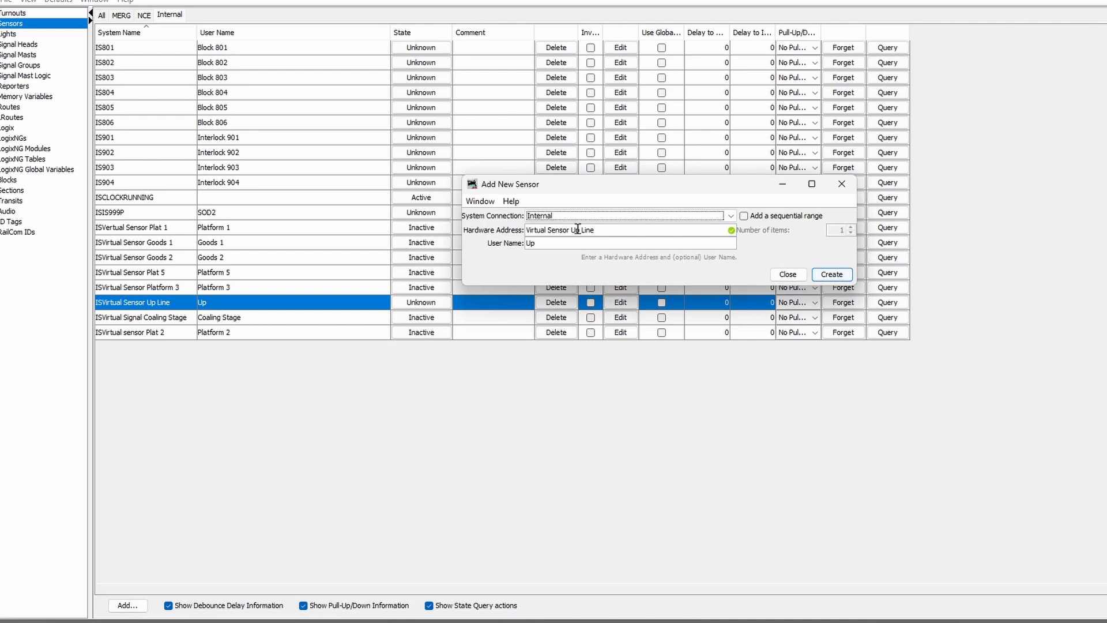
pyautogui.doubleClick(576, 229)
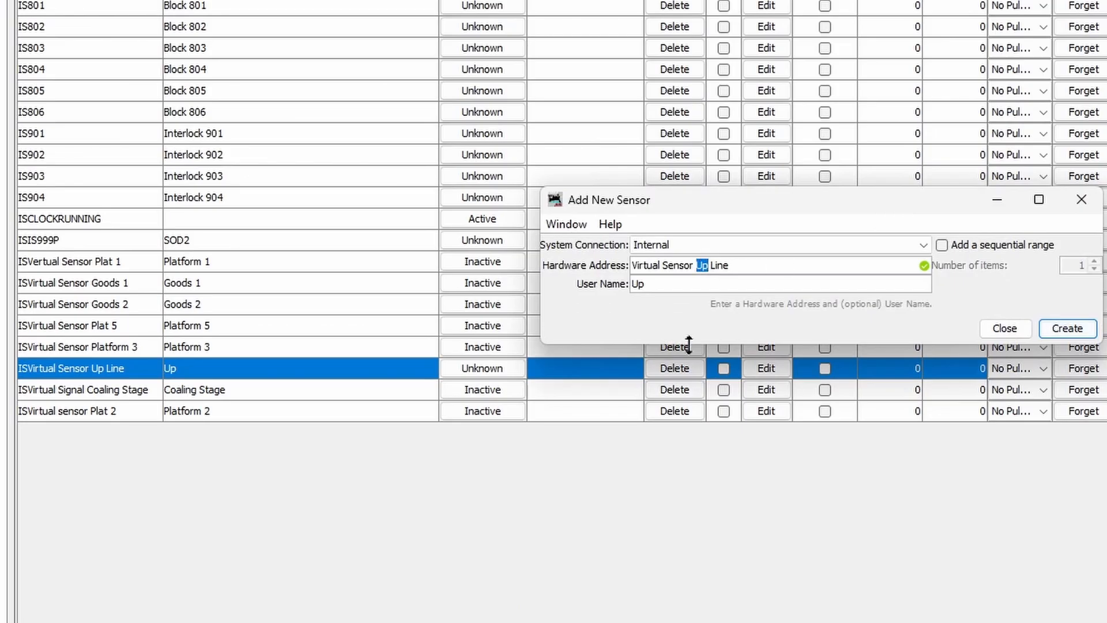
pyautogui.write('down')
pyautogui.moveTo(657, 283); pyautogui.dragTo(605, 283)
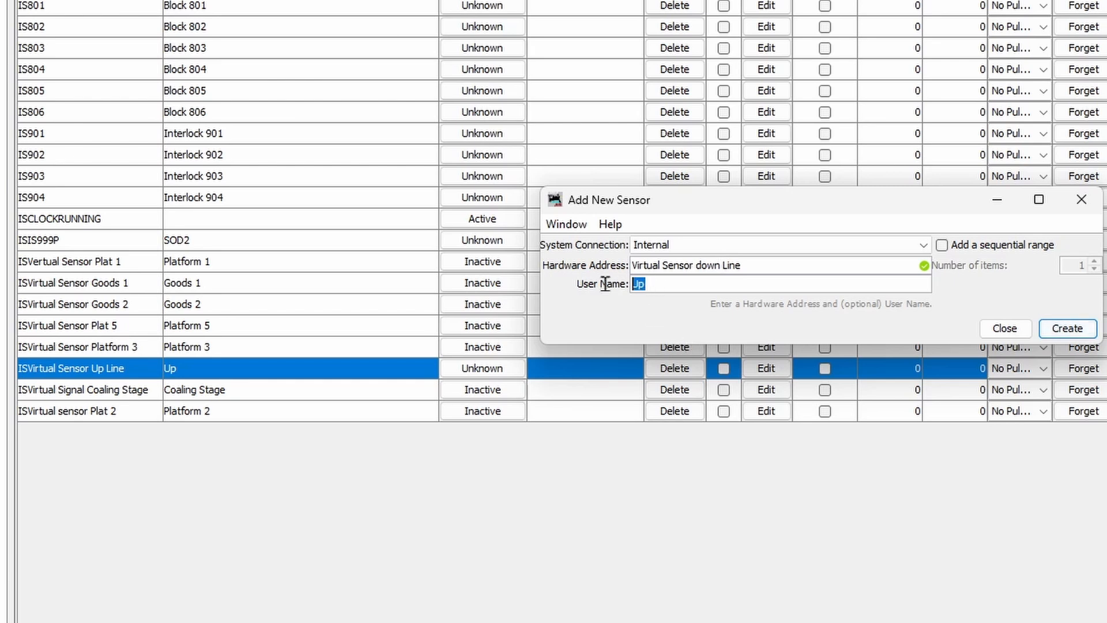
pyautogui.write('Down')
pyautogui.click(1072, 324)
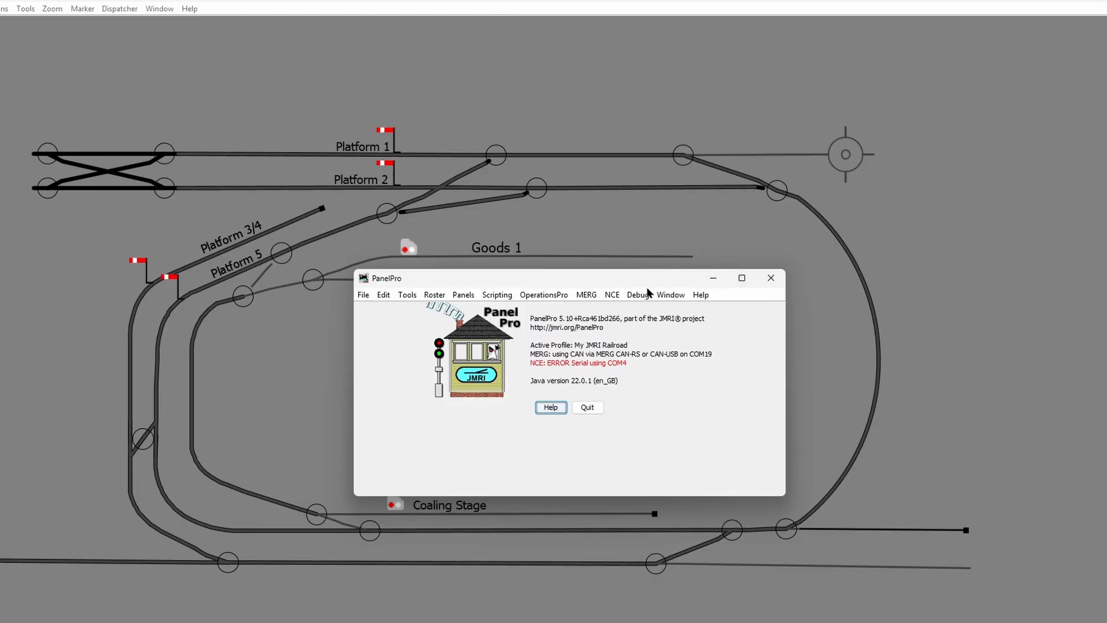
# Step: Enter edit mode with Ctrl+E and place an Up sensor icon inside the track loop
pyautogui.moveTo(638, 289); pyautogui.dragTo(637, 622)
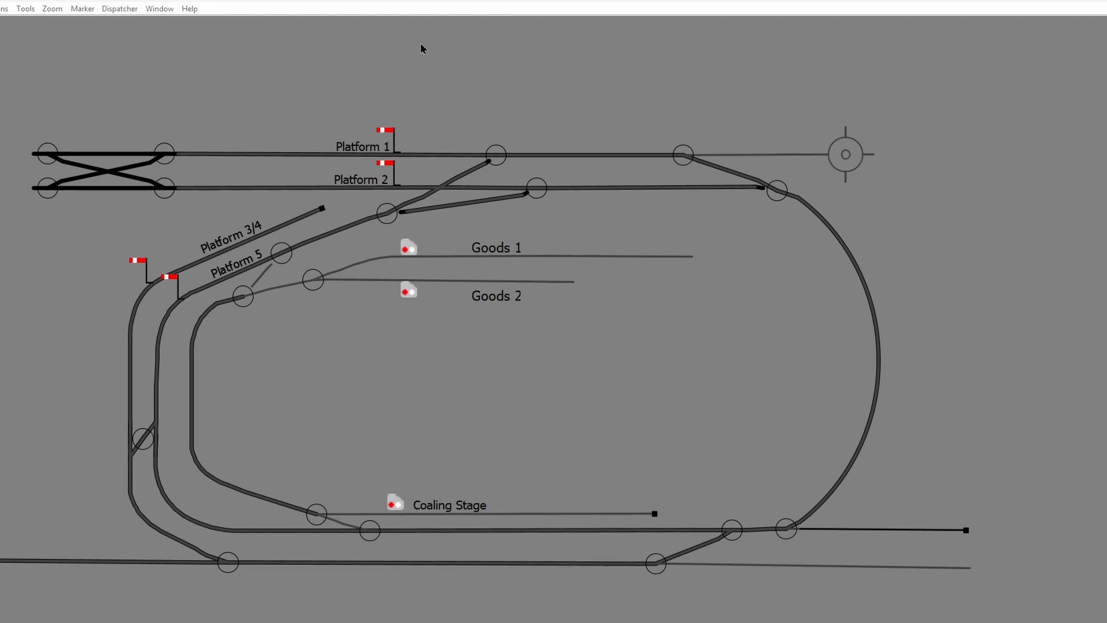
pyautogui.hotkey('ctrl', 'e')
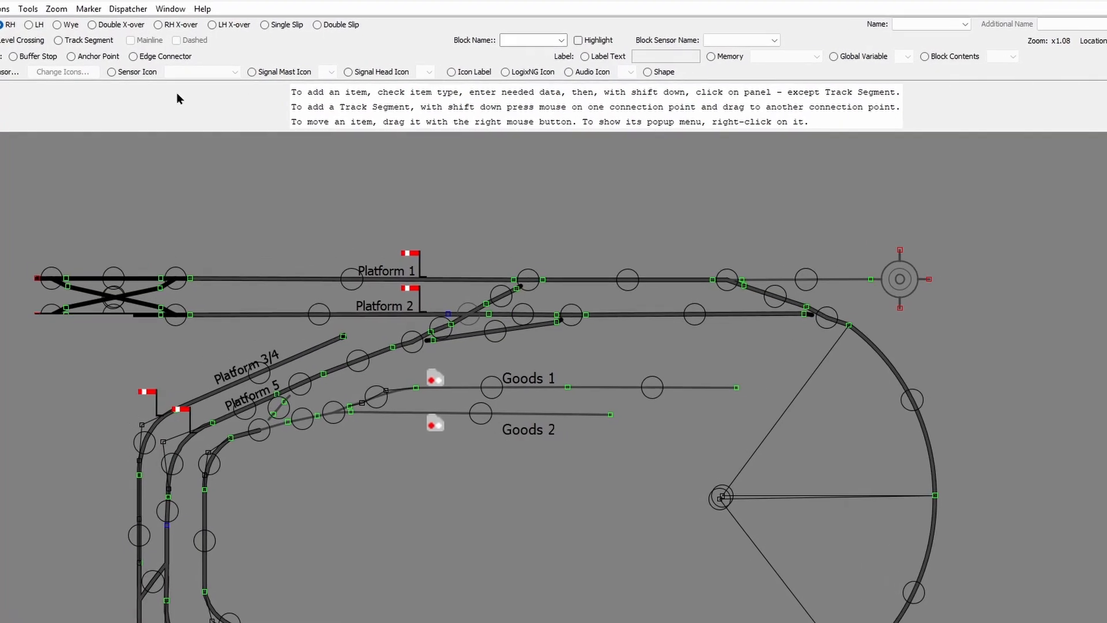
pyautogui.click(119, 76)
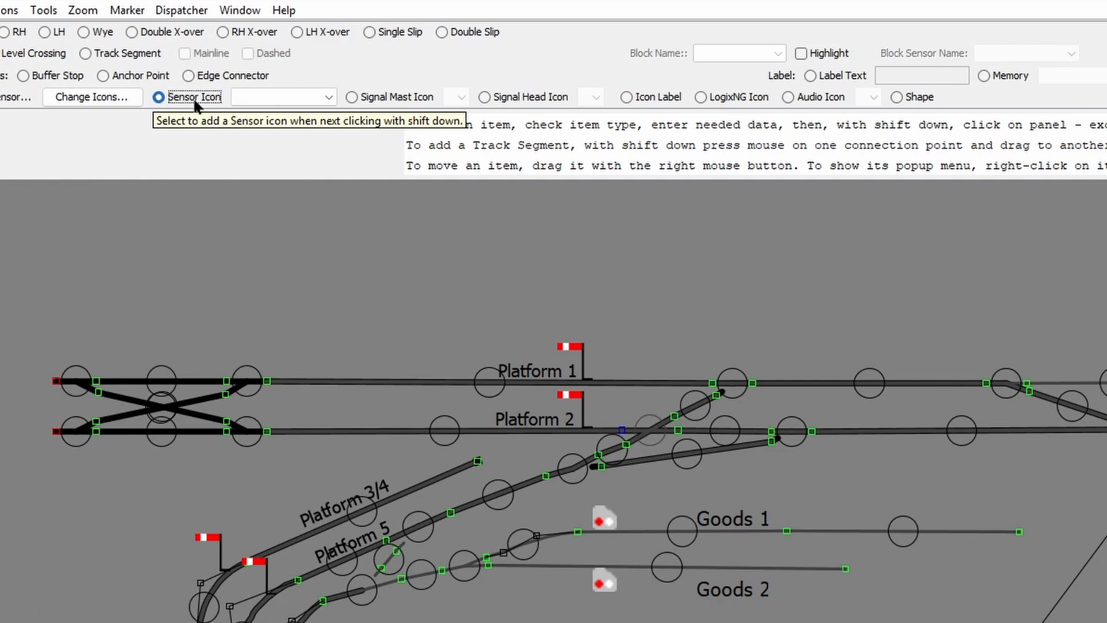
pyautogui.click(326, 98)
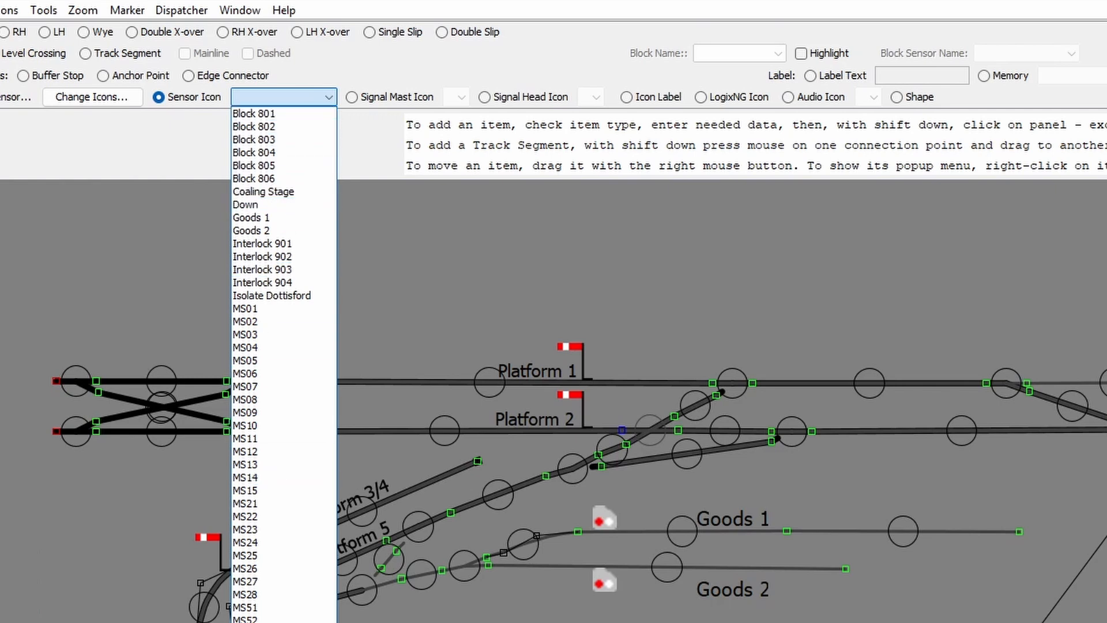
pyautogui.click(259, 622)
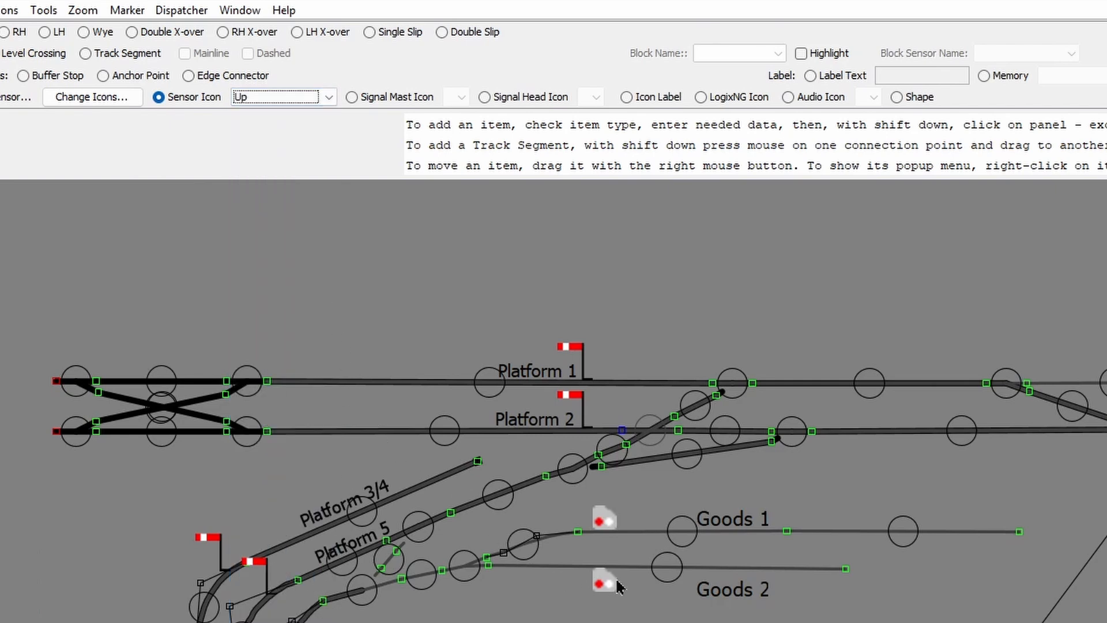
pyautogui.scroll(-3, 625, 588)
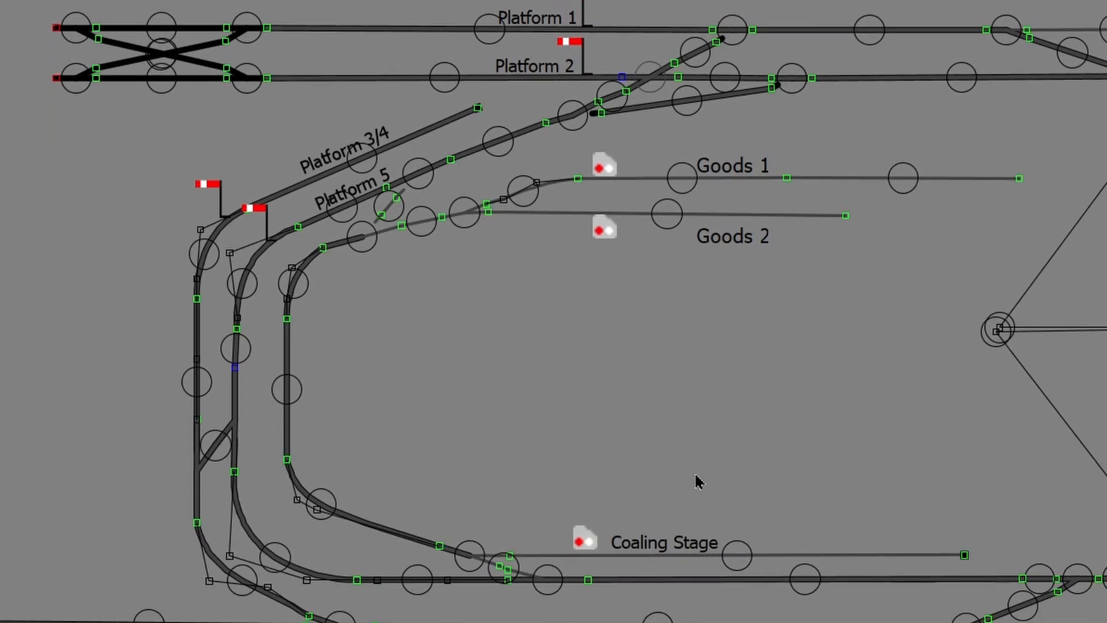
pyautogui.click(711, 425)
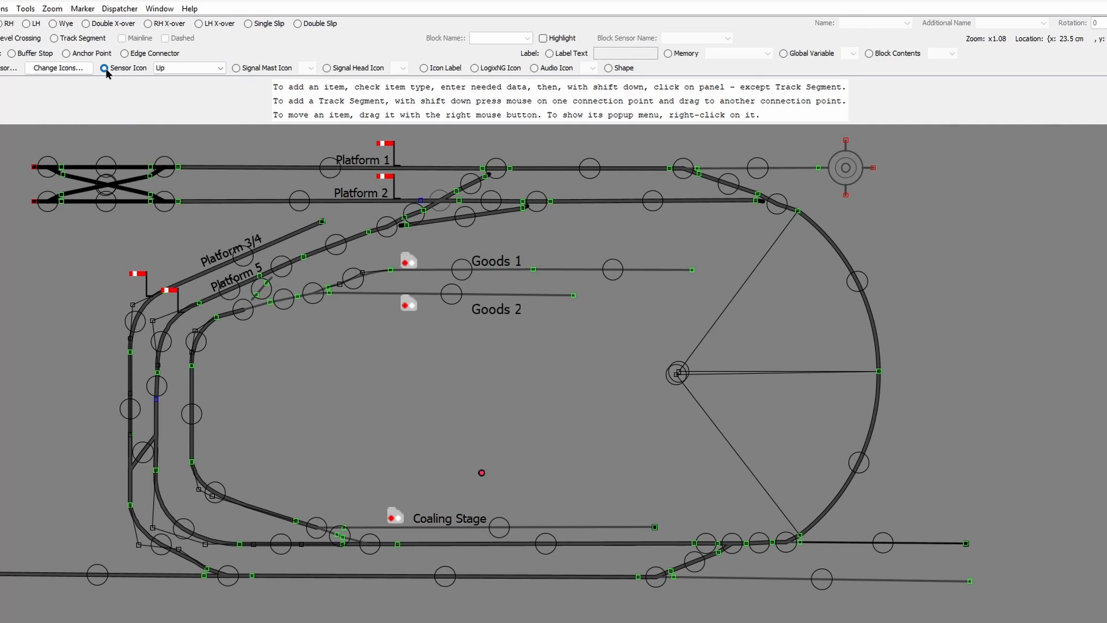
# Step: Place a Down sensor icon just above the bottom track
pyautogui.click(219, 68)
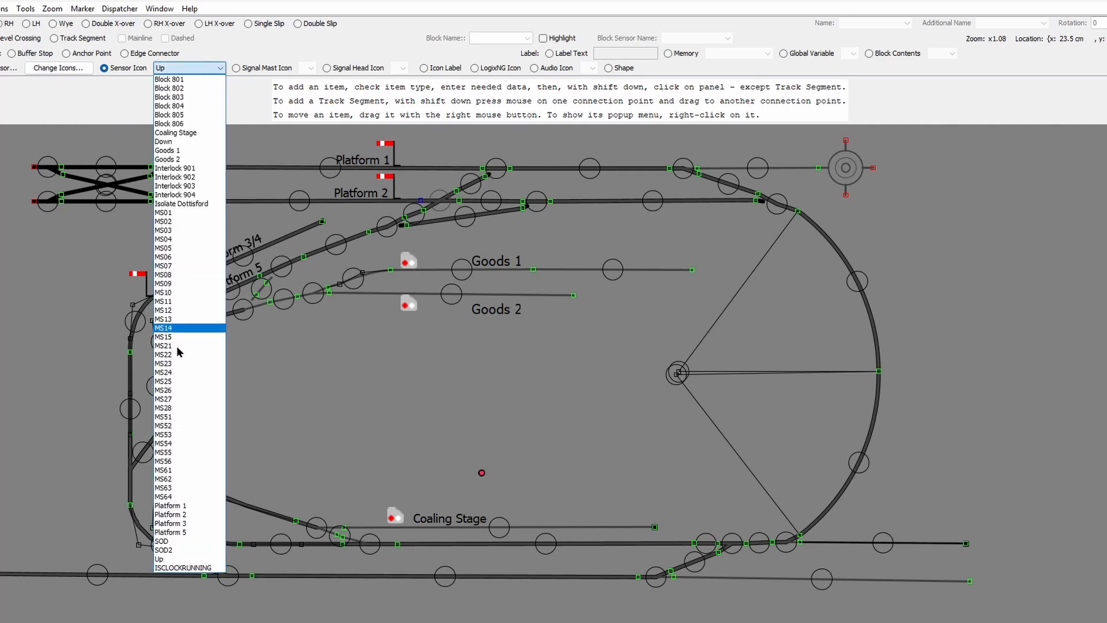
pyautogui.click(216, 142)
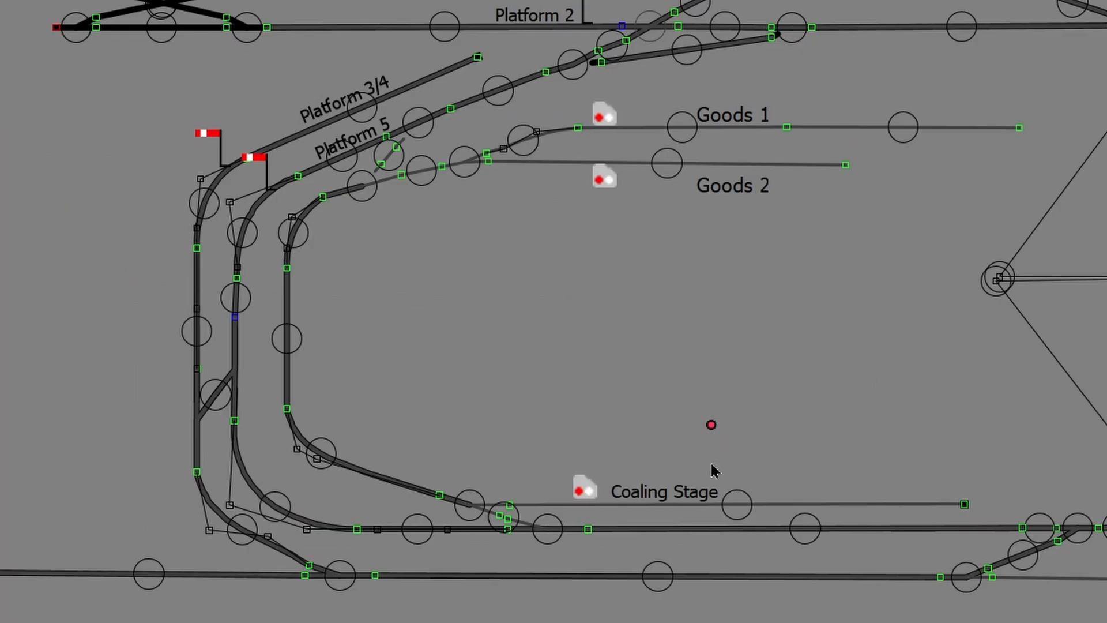
pyautogui.click(707, 556)
# Step: Toggle the Up sensor three times to test it, ending active
pyautogui.click(711, 427)
pyautogui.click(711, 427)
pyautogui.click(711, 427)
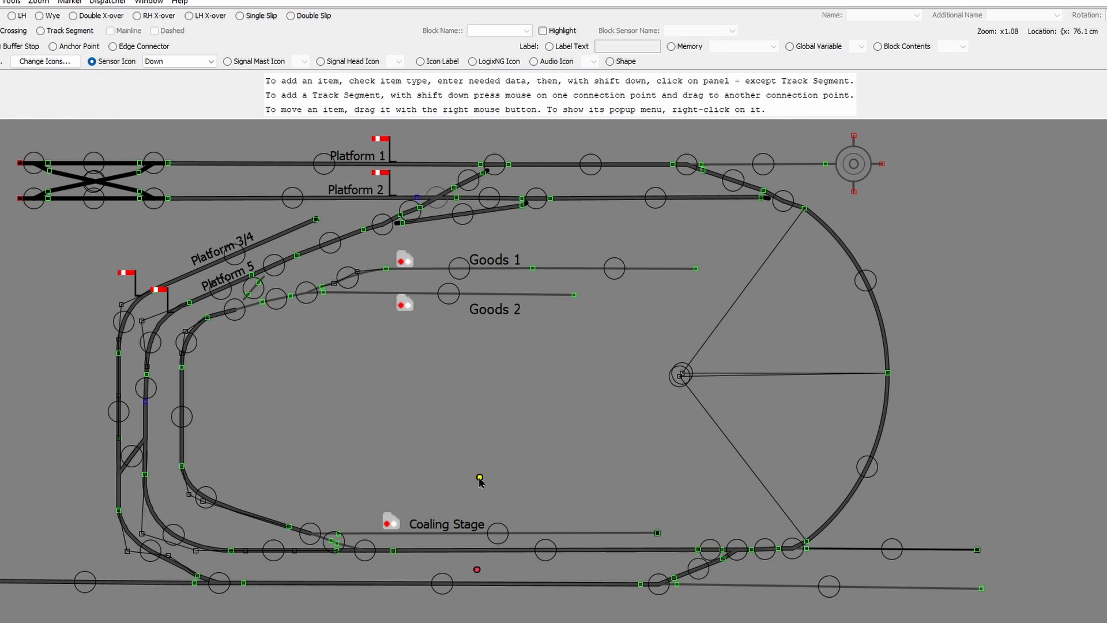
# Step: Give the Up sensor Medium British semaphore images: semaHomeProceed active, semaHomeDanger inactive
pyautogui.rightClick(480, 478)
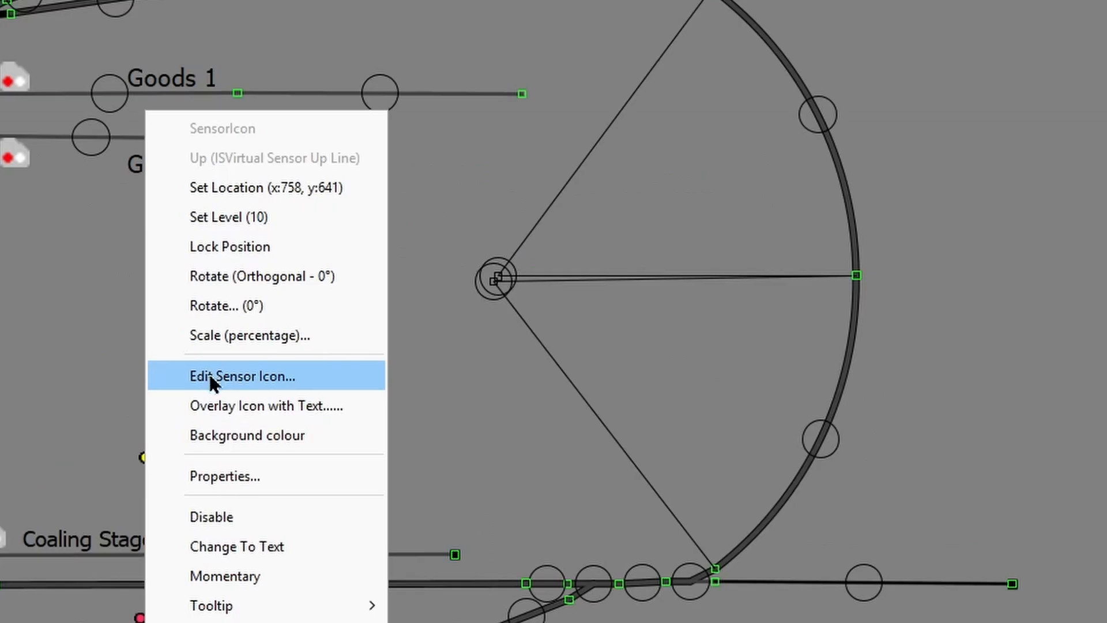
pyautogui.click(208, 378)
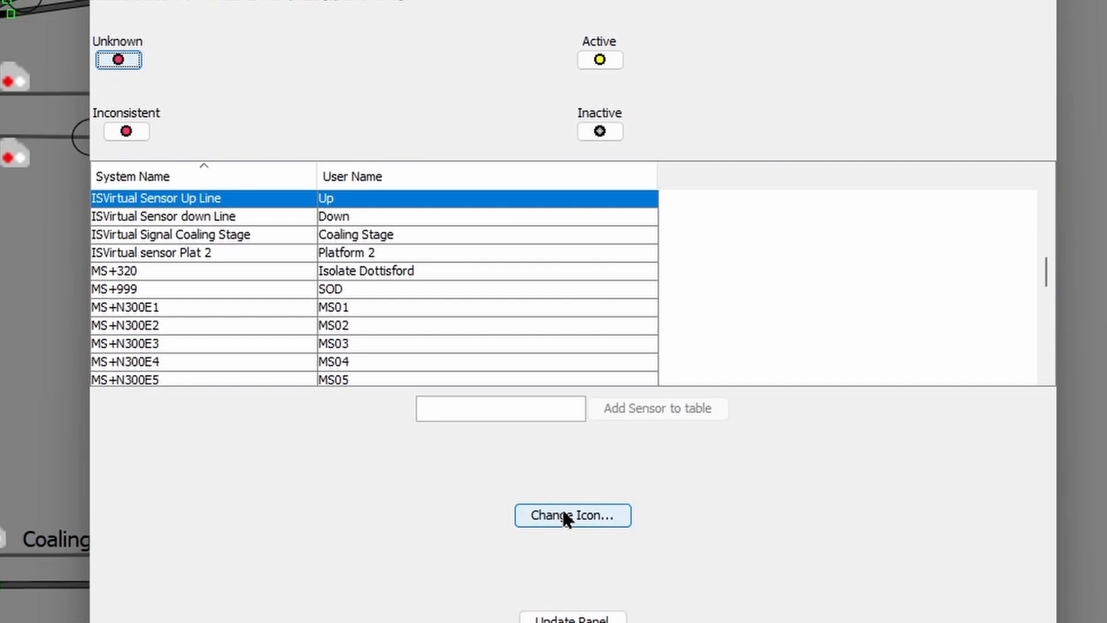
pyautogui.click(568, 516)
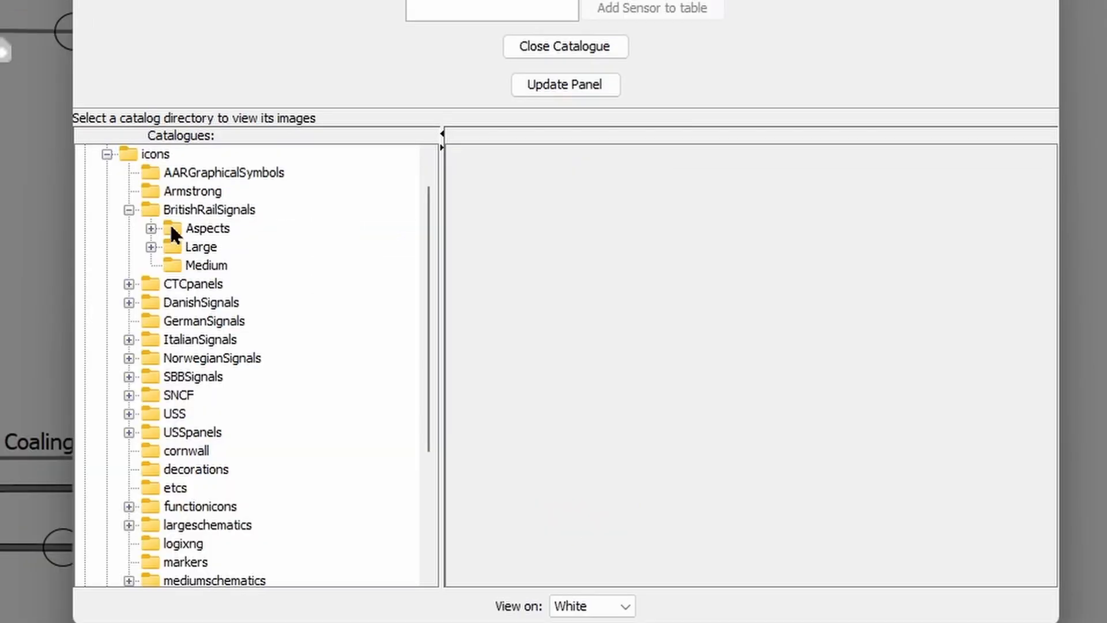
pyautogui.click(172, 226)
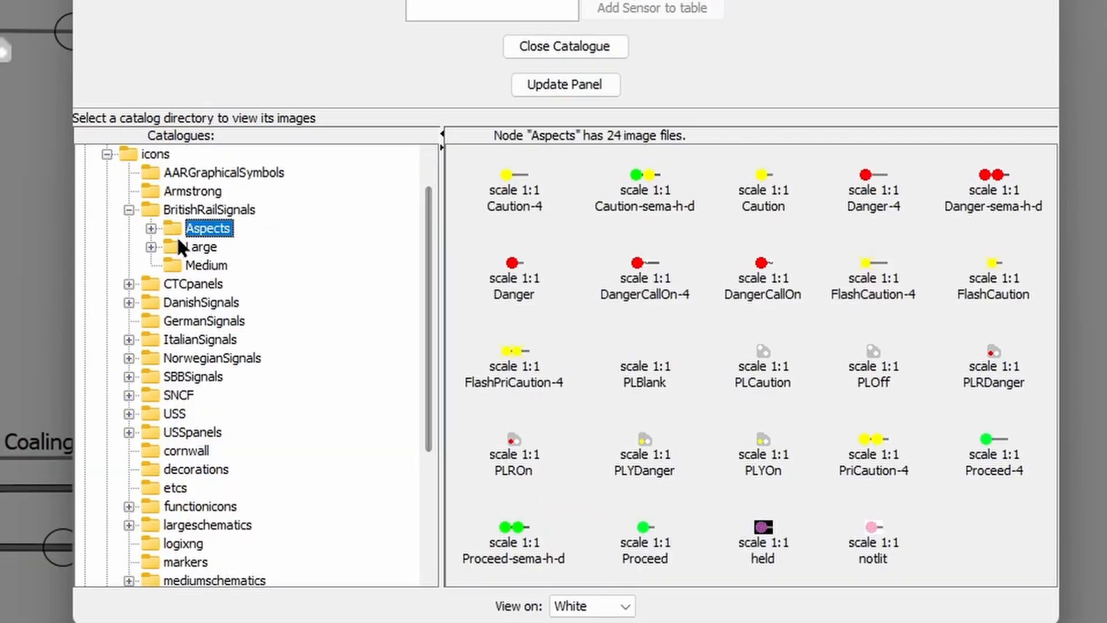
pyautogui.click(172, 247)
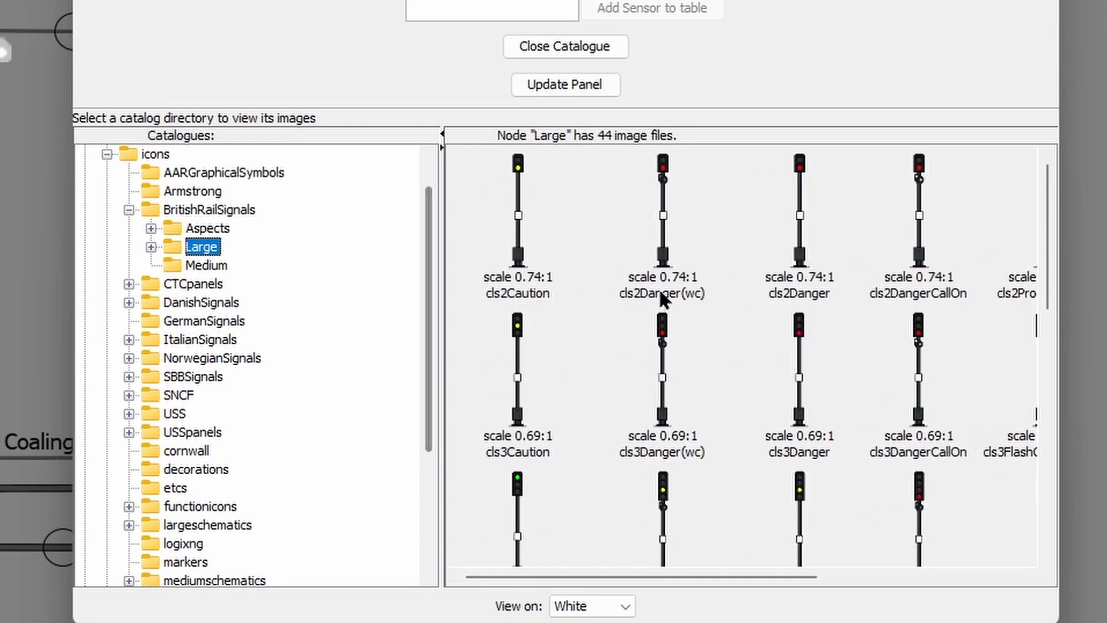
pyautogui.click(178, 267)
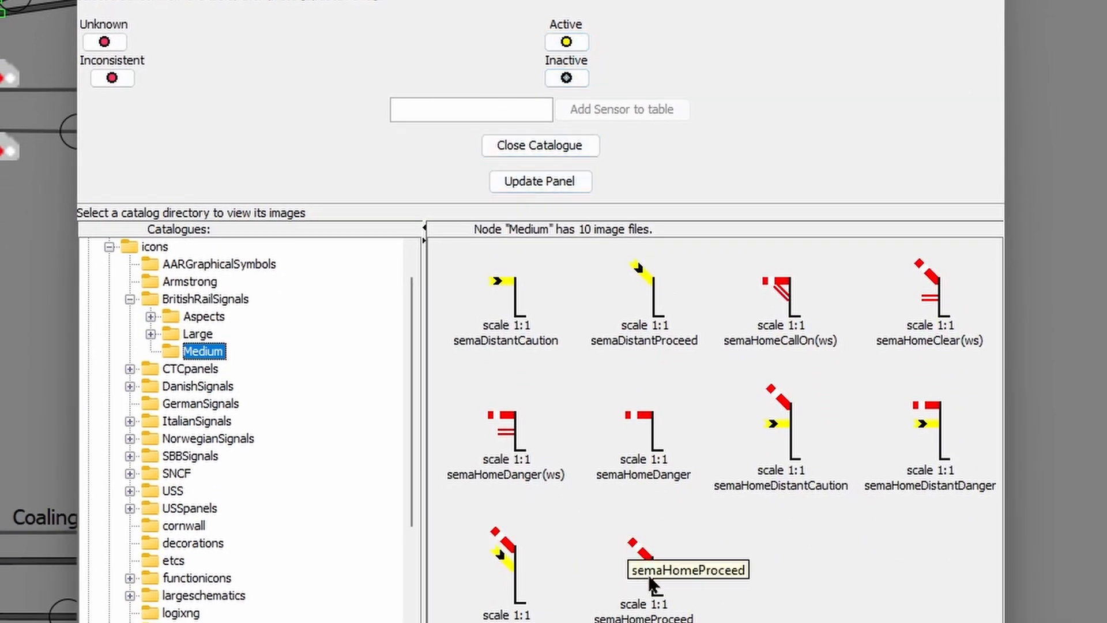
pyautogui.moveTo(651, 577); pyautogui.dragTo(568, 48)
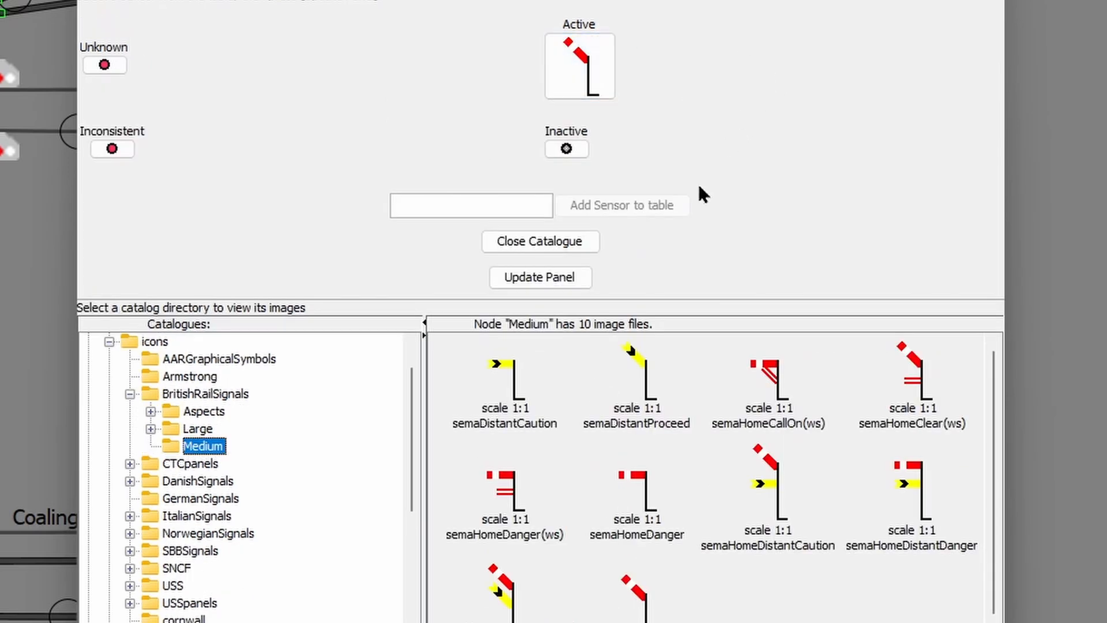
pyautogui.moveTo(645, 485); pyautogui.dragTo(563, 142)
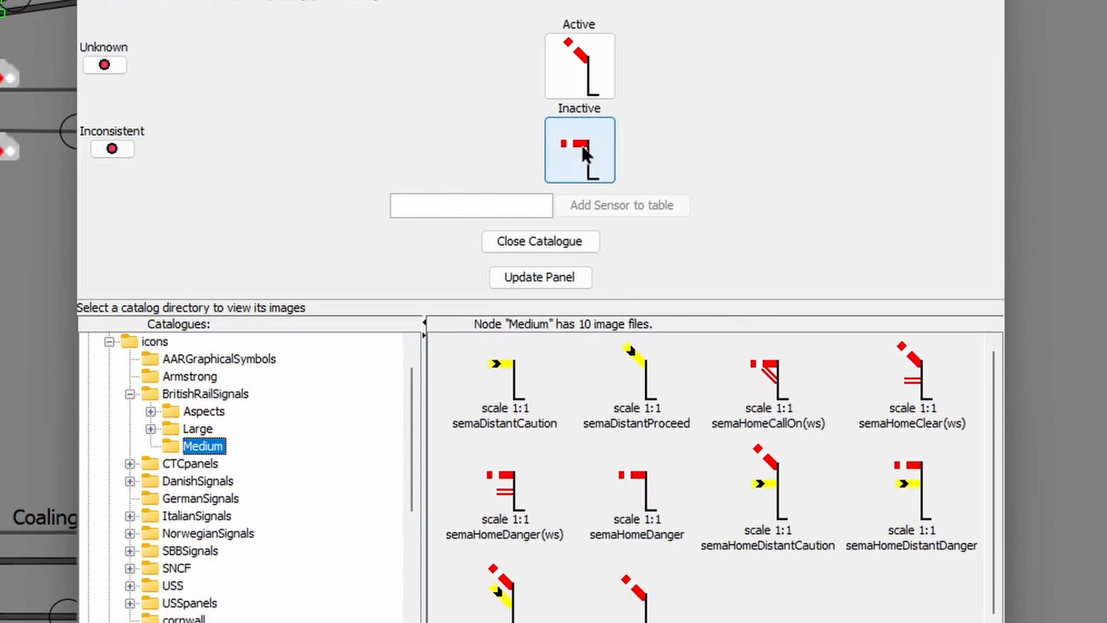
pyautogui.click(562, 275)
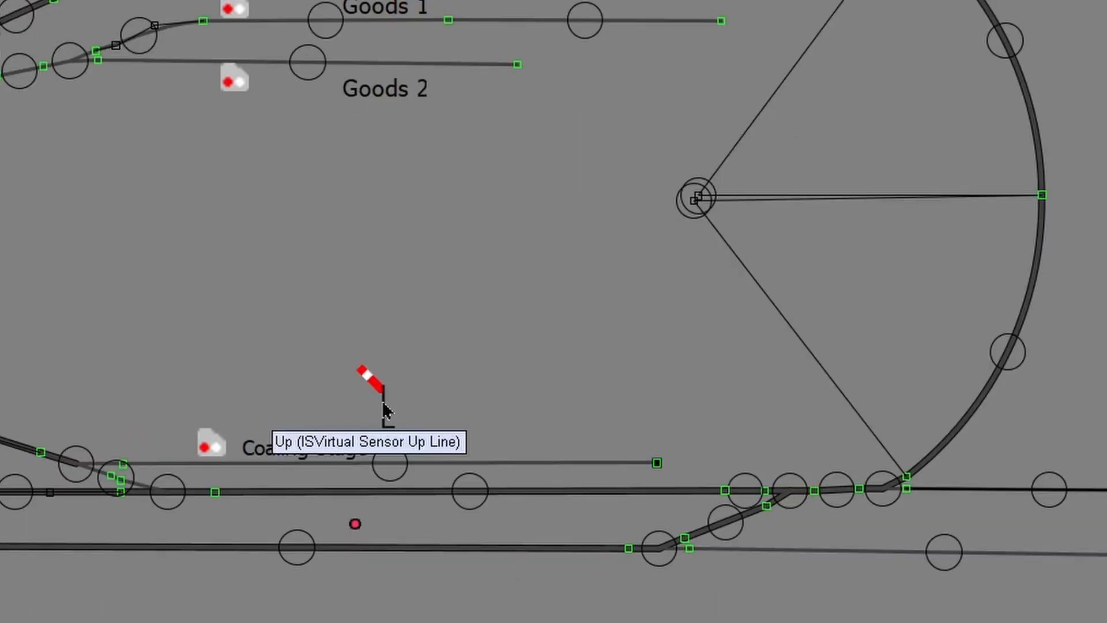
# Step: Toggle the Up semaphore between danger and clear twice, ending clear
pyautogui.click(386, 409)
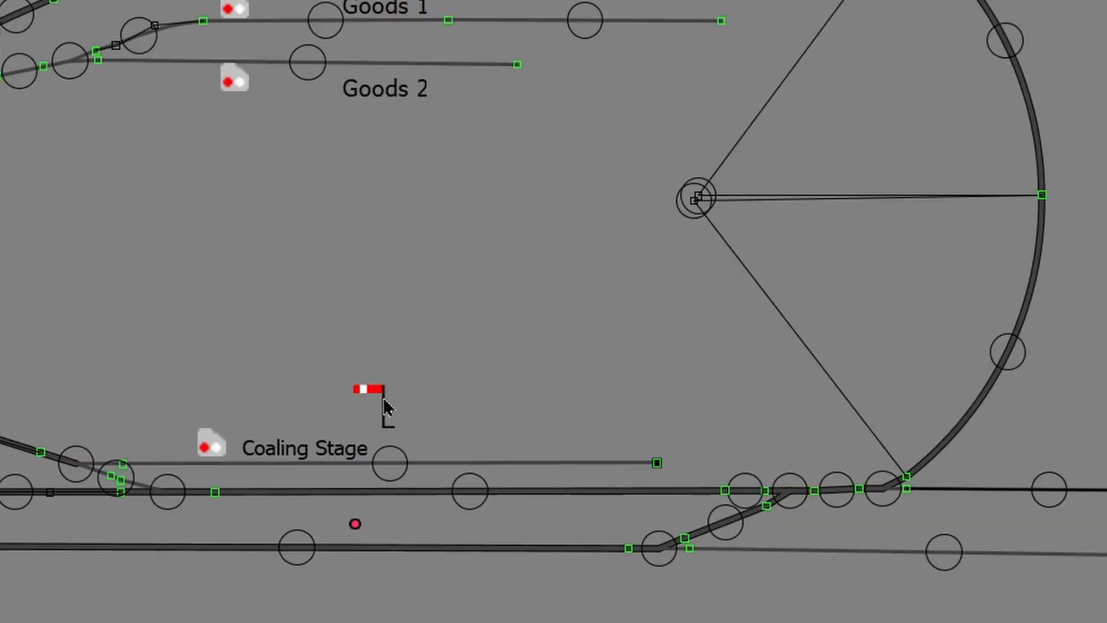
pyautogui.click(385, 400)
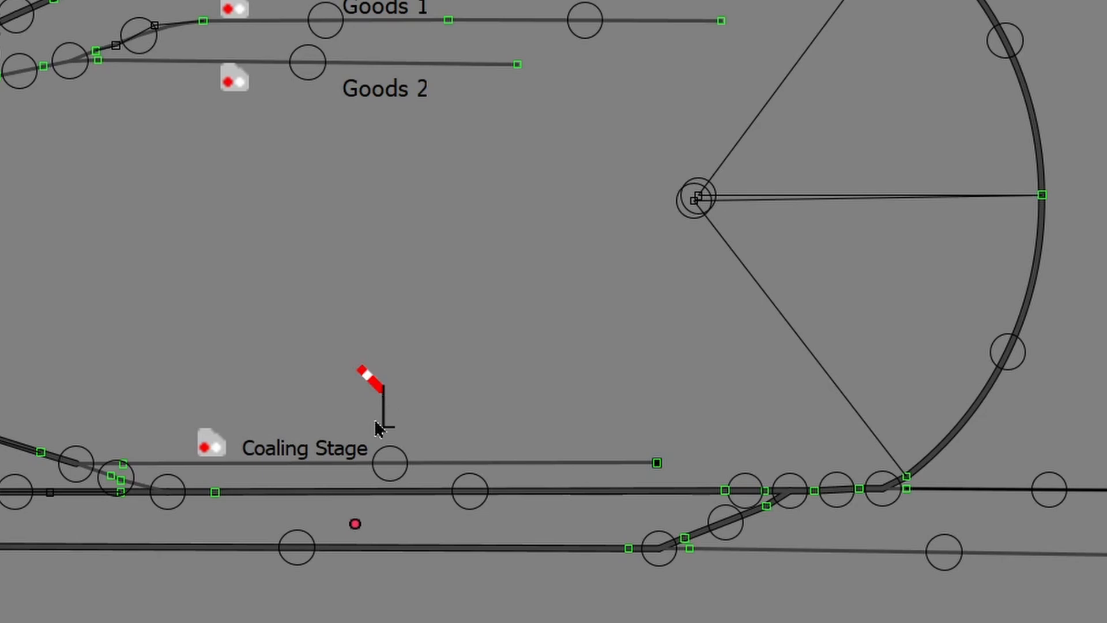
pyautogui.click(382, 414)
pyautogui.click(382, 415)
# Step: Give the Down sensor BritishRailSignals Medium images: semaHomeProceed active, semaHomeDanger inactive
pyautogui.rightClick(355, 525)
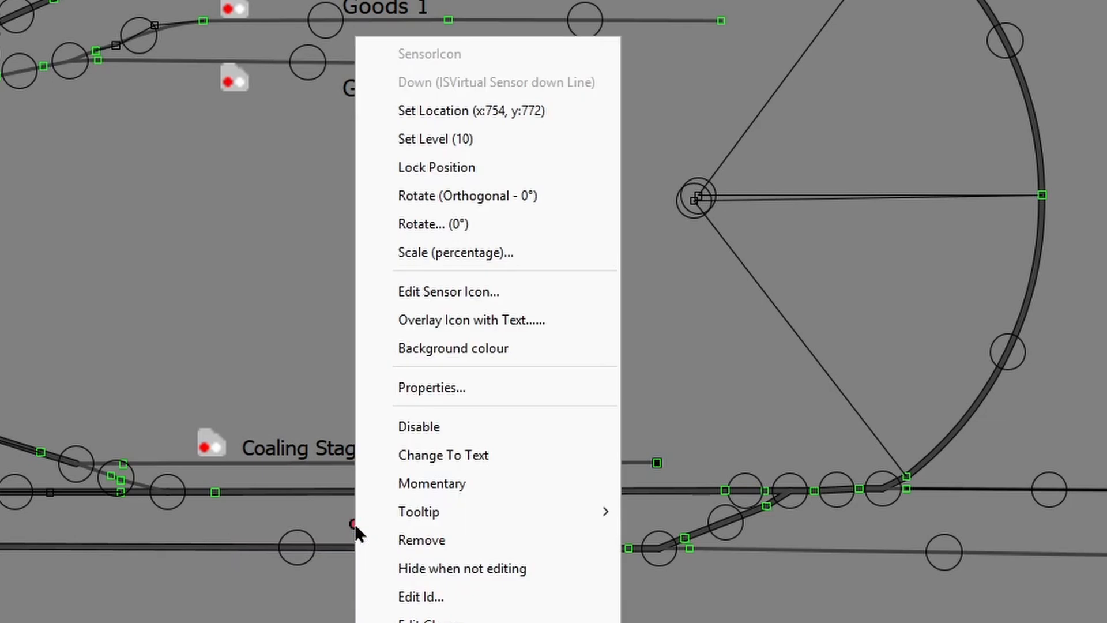
pyautogui.click(450, 292)
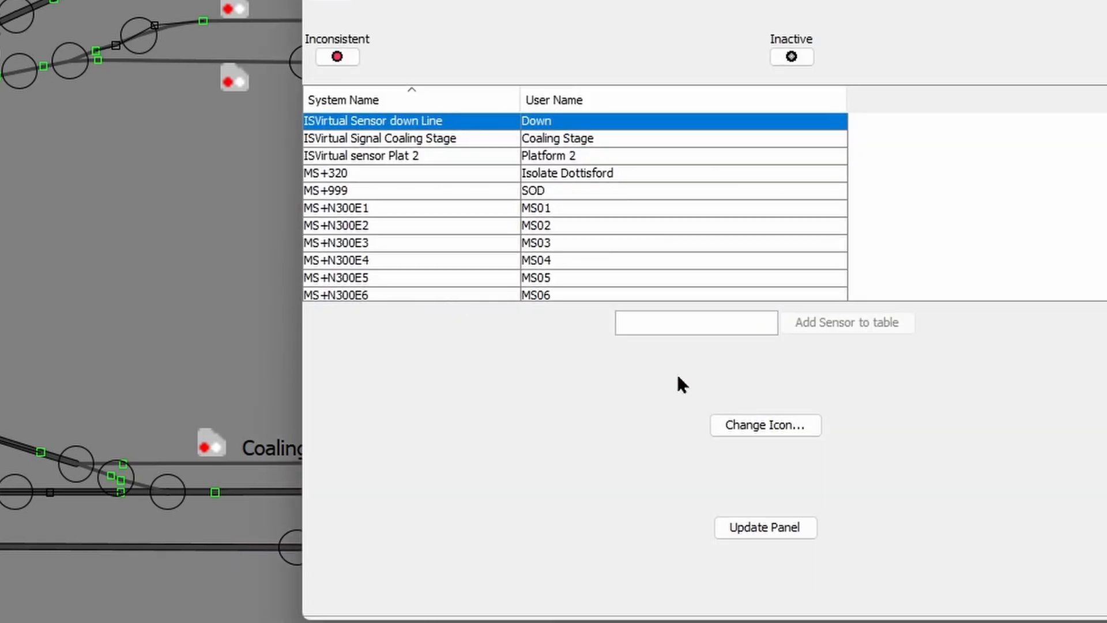
pyautogui.click(738, 425)
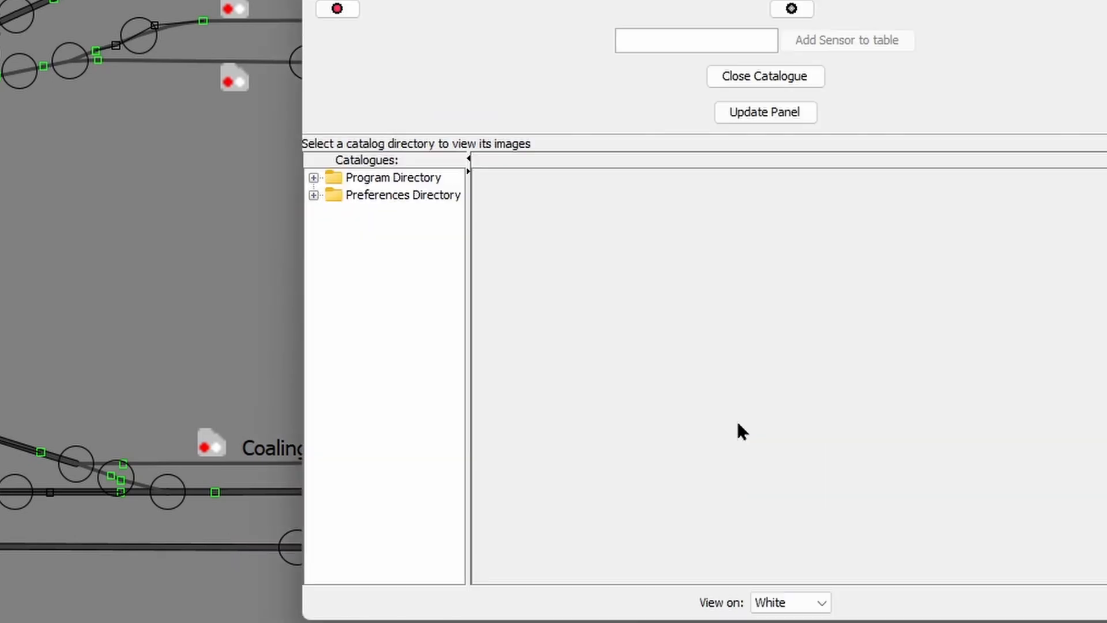
pyautogui.click(314, 177)
pyautogui.click(334, 213)
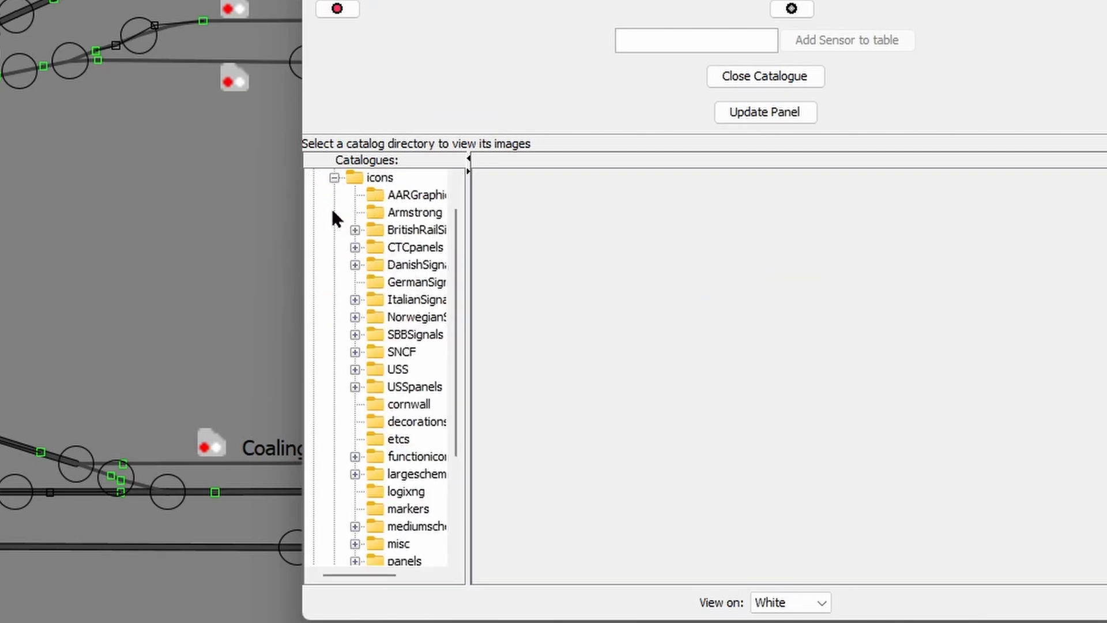
pyautogui.click(354, 230)
pyautogui.click(399, 288)
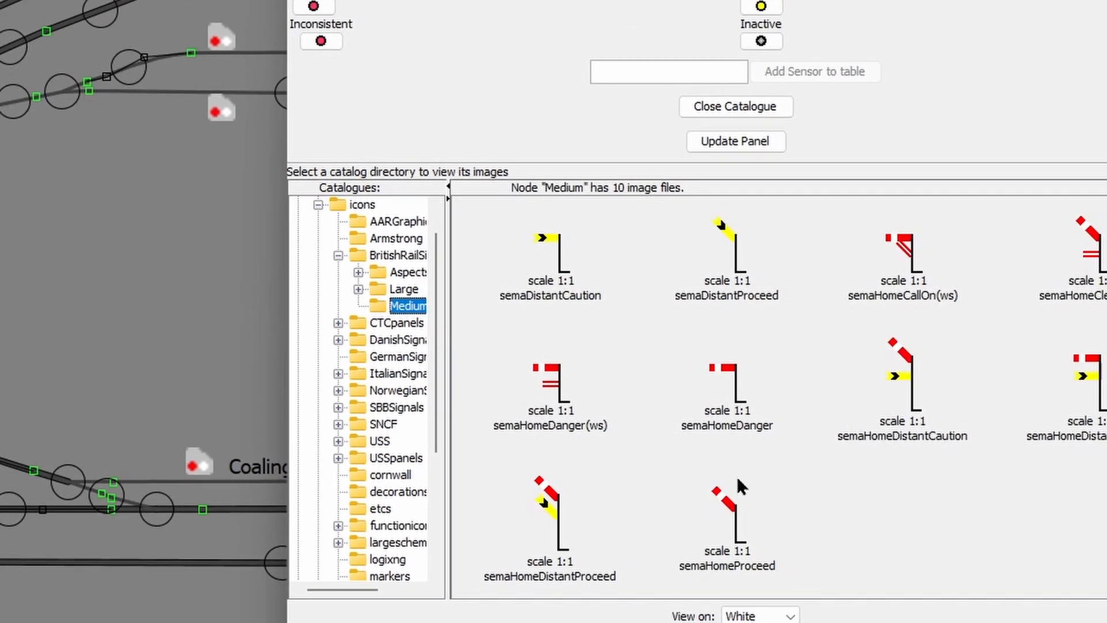
pyautogui.moveTo(736, 483); pyautogui.dragTo(721, 92)
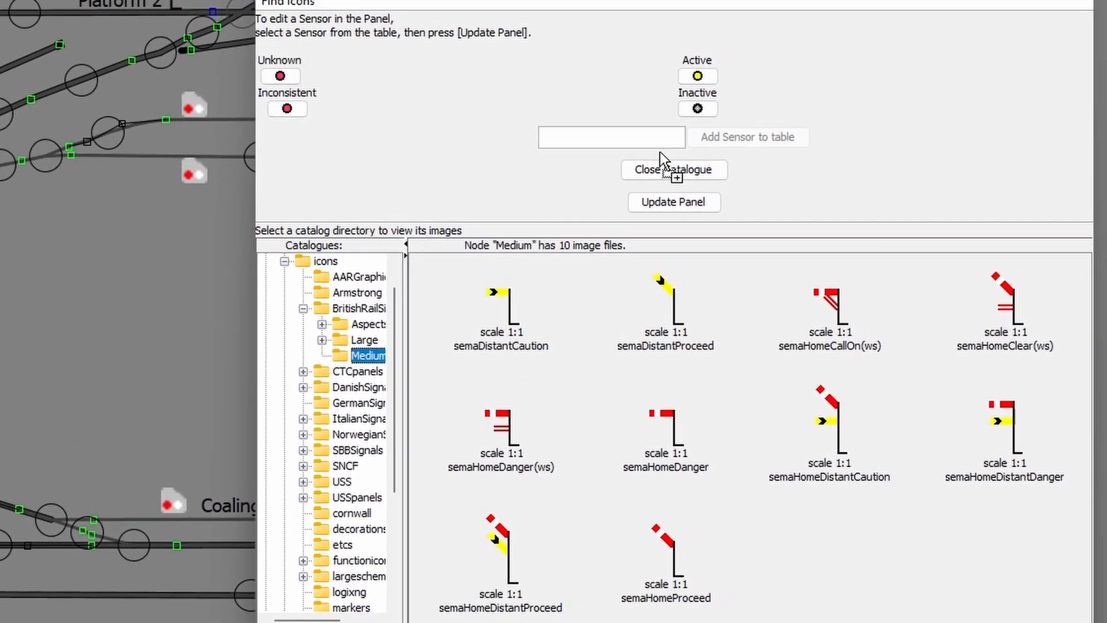
pyautogui.moveTo(661, 156); pyautogui.dragTo(698, 82)
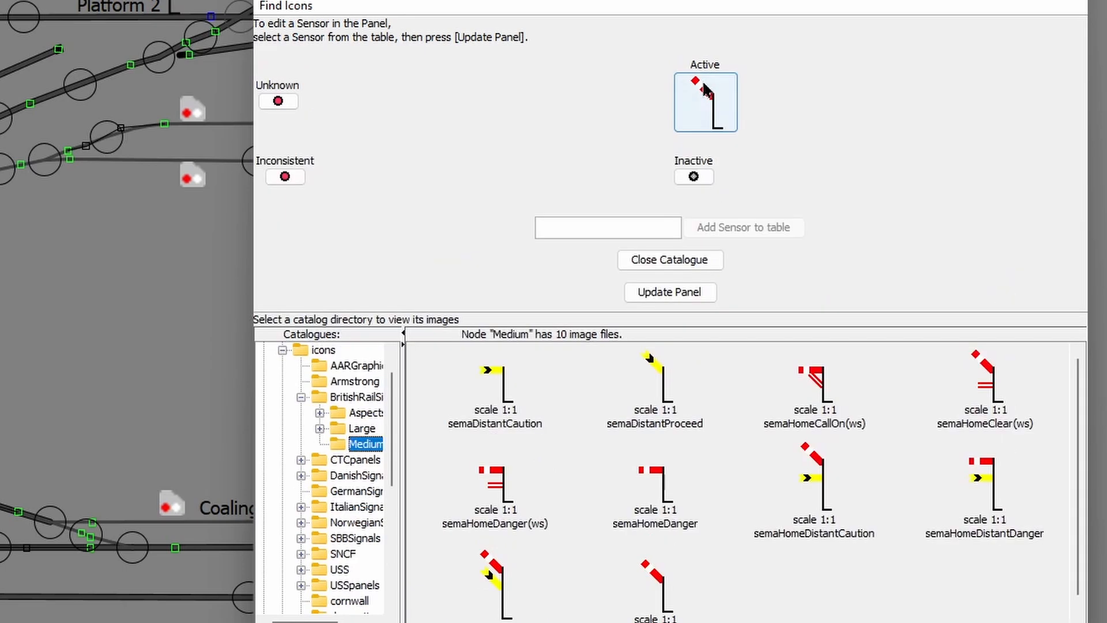
pyautogui.moveTo(661, 476); pyautogui.dragTo(689, 410)
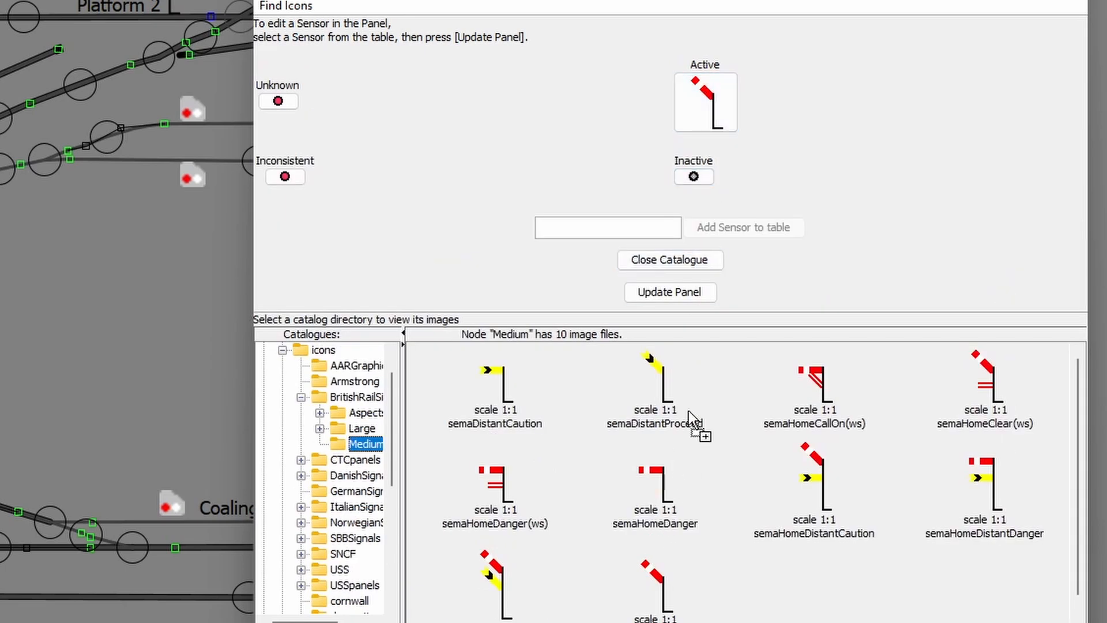
pyautogui.moveTo(694, 178); pyautogui.dragTo(696, 178)
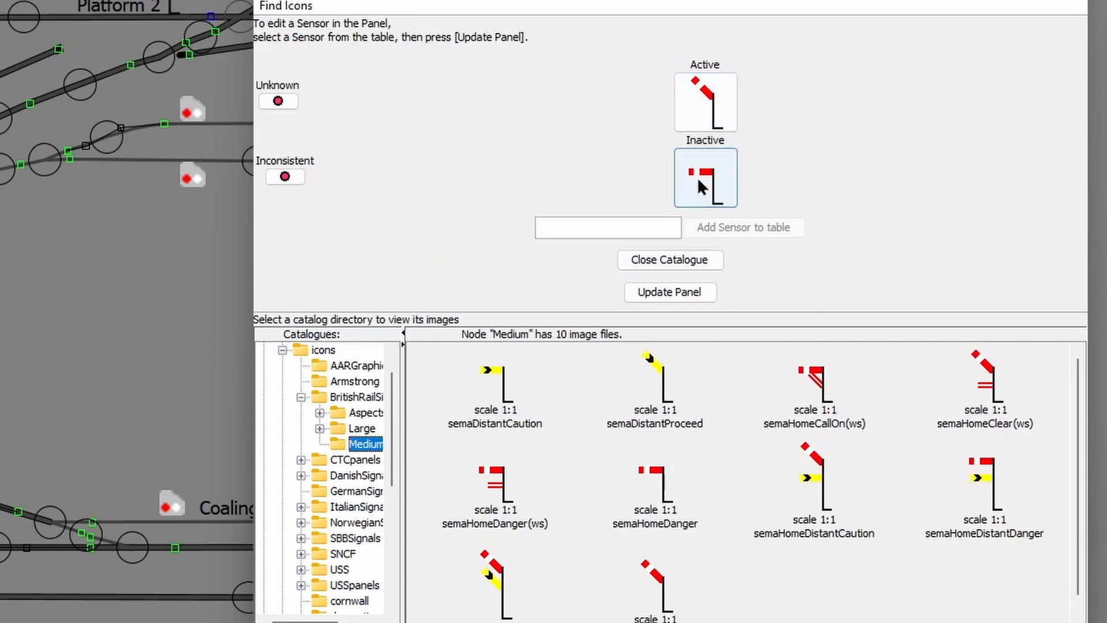
pyautogui.click(707, 288)
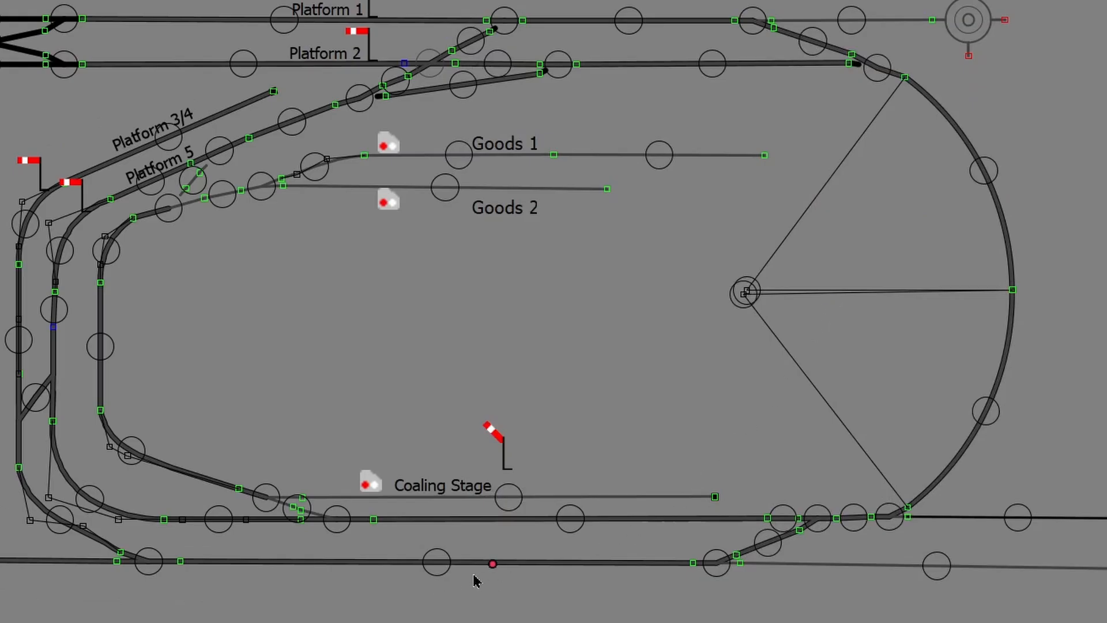
# Step: Toggle the Down and Up semaphores, leave both at danger, and bring the PanelPro window forward
pyautogui.click(493, 565)
pyautogui.click(499, 567)
pyautogui.click(500, 567)
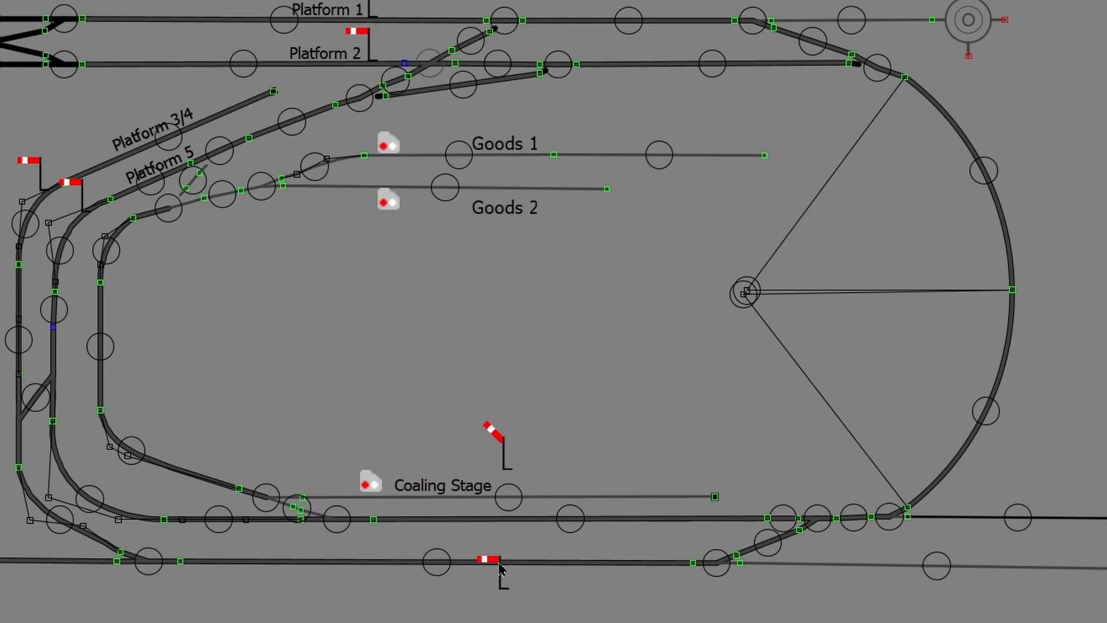
pyautogui.click(503, 444)
pyautogui.click(503, 444)
pyautogui.click(503, 444)
pyautogui.moveTo(395, 178); pyautogui.dragTo(449, 151)
# Step: Open the Routes table from Tools > Tables and start adding a new route
pyautogui.click(363, 172)
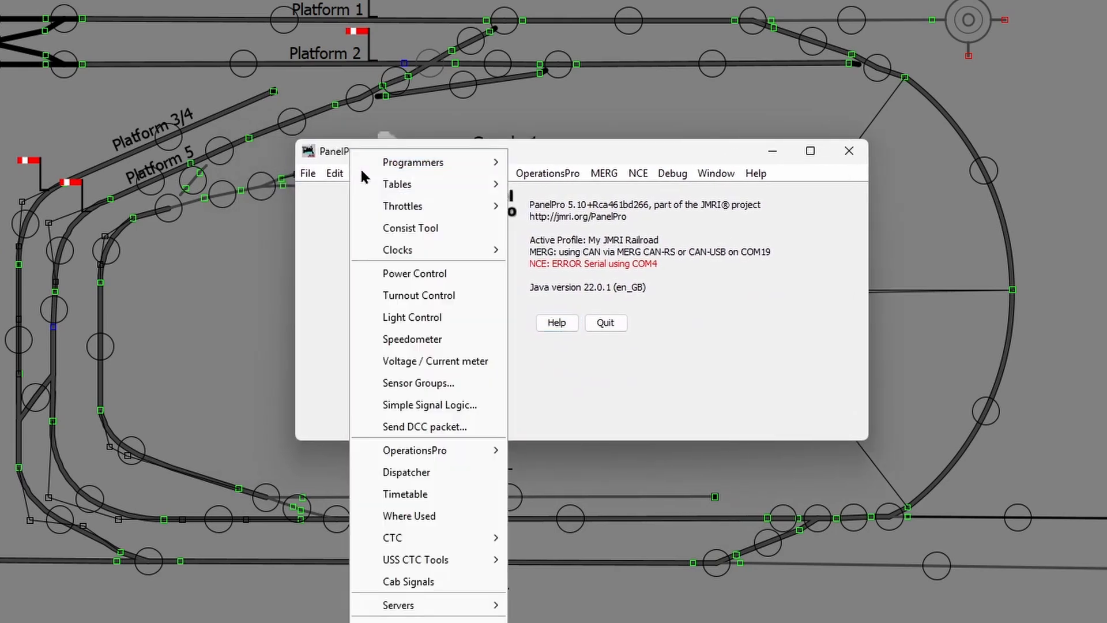
pyautogui.moveTo(385, 191)
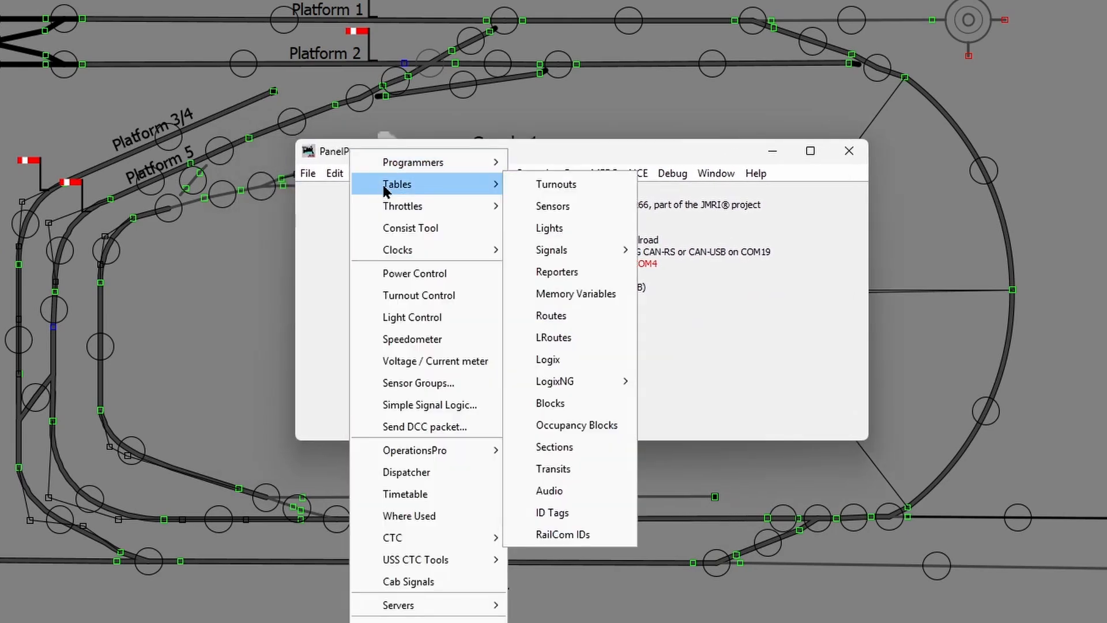
pyautogui.click(551, 316)
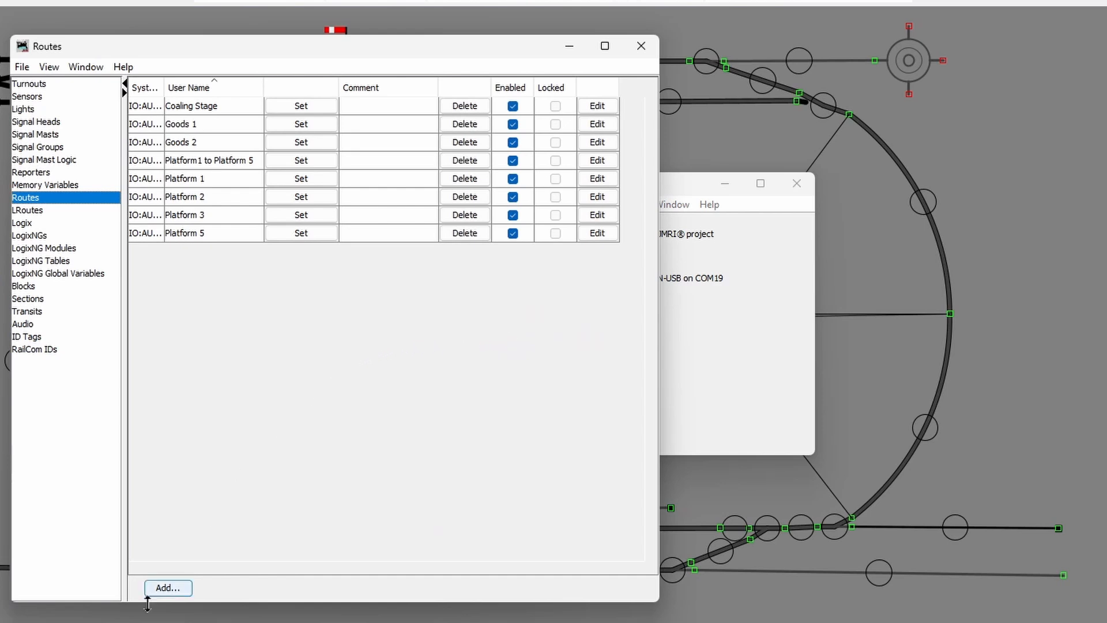
pyautogui.click(163, 587)
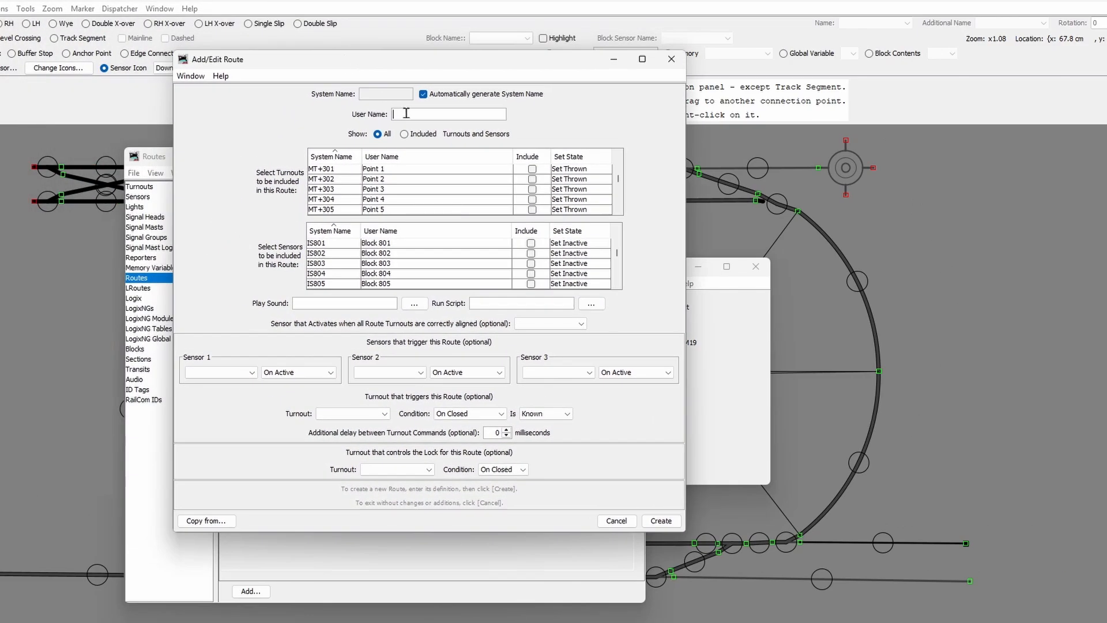
# Step: Name the route 'Up Line', including Point 11 set Closed and Point 12 Thrown
pyautogui.moveTo(383, 60); pyautogui.dragTo(575, 88)
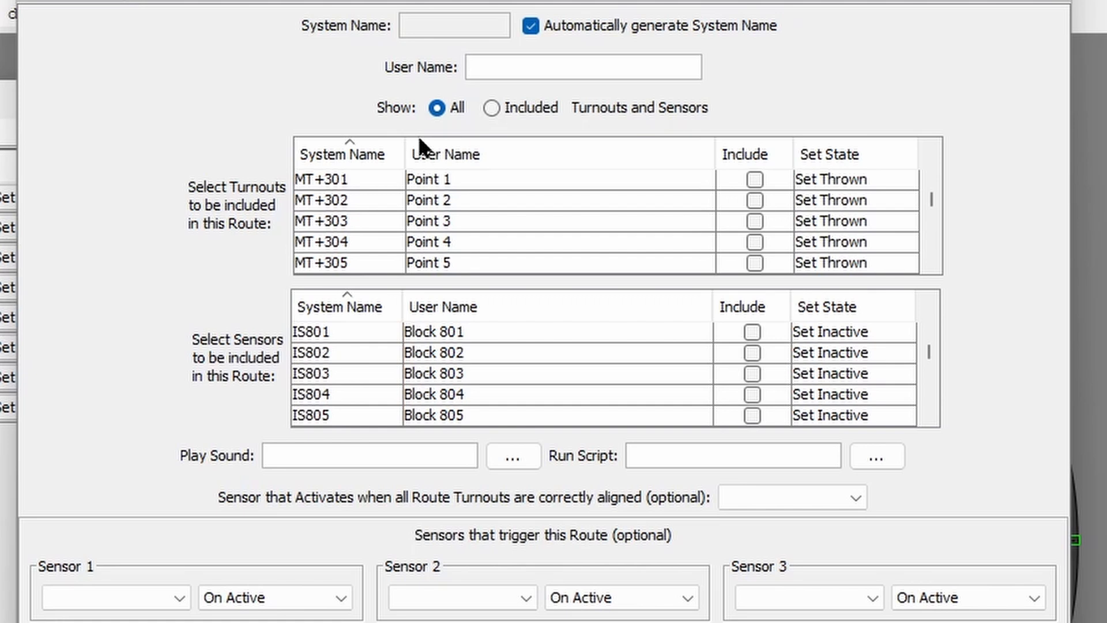
pyautogui.write('Up Line')
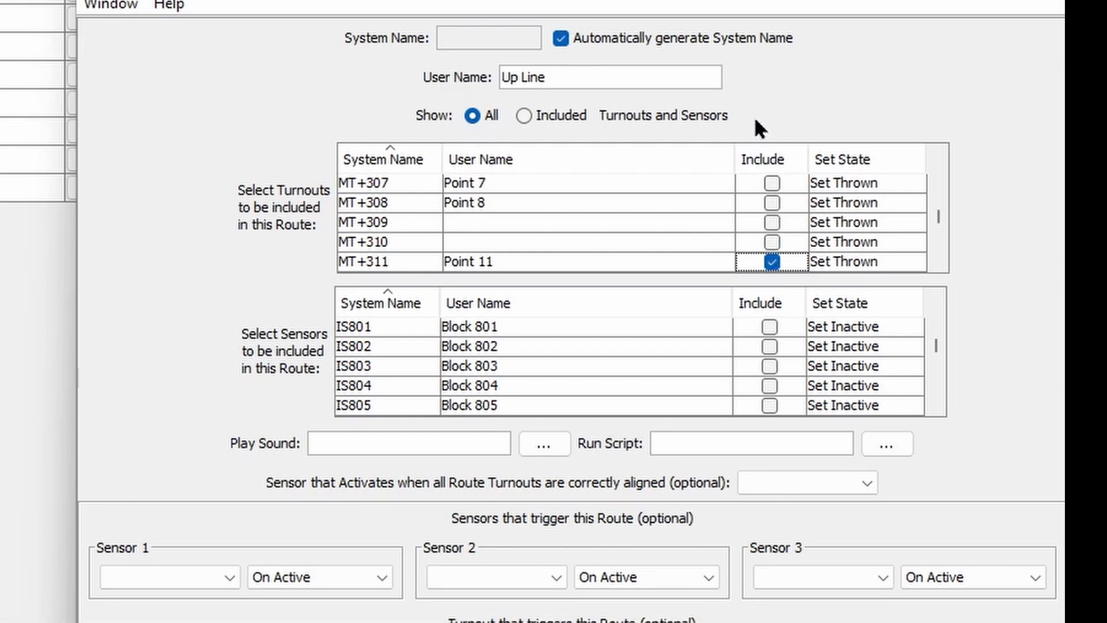
pyautogui.scroll(-1, 769, 193)
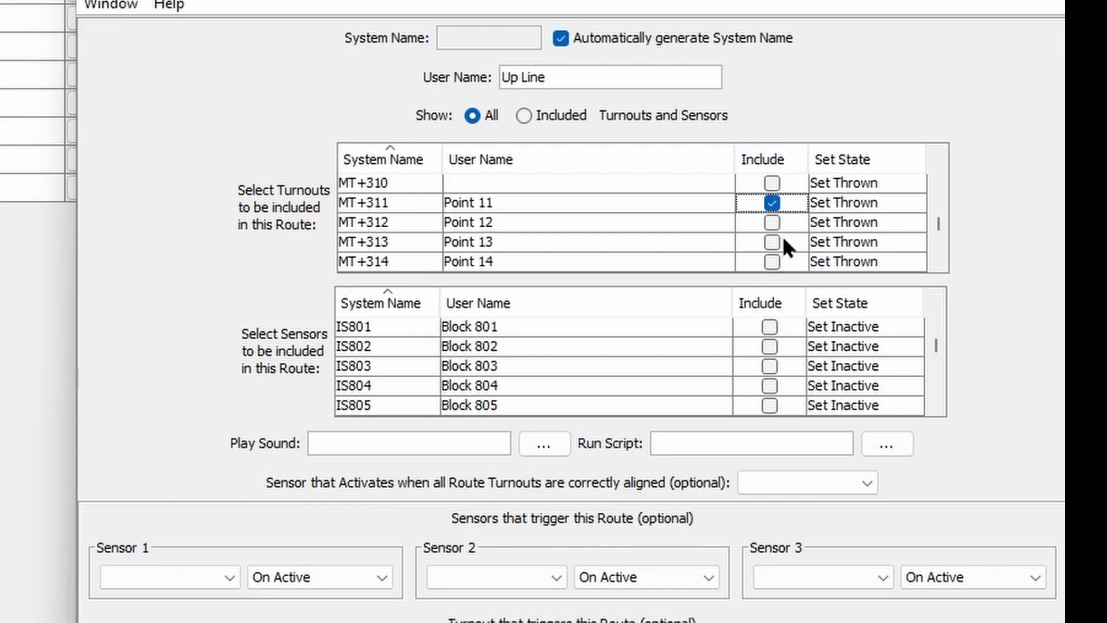
pyautogui.click(770, 222)
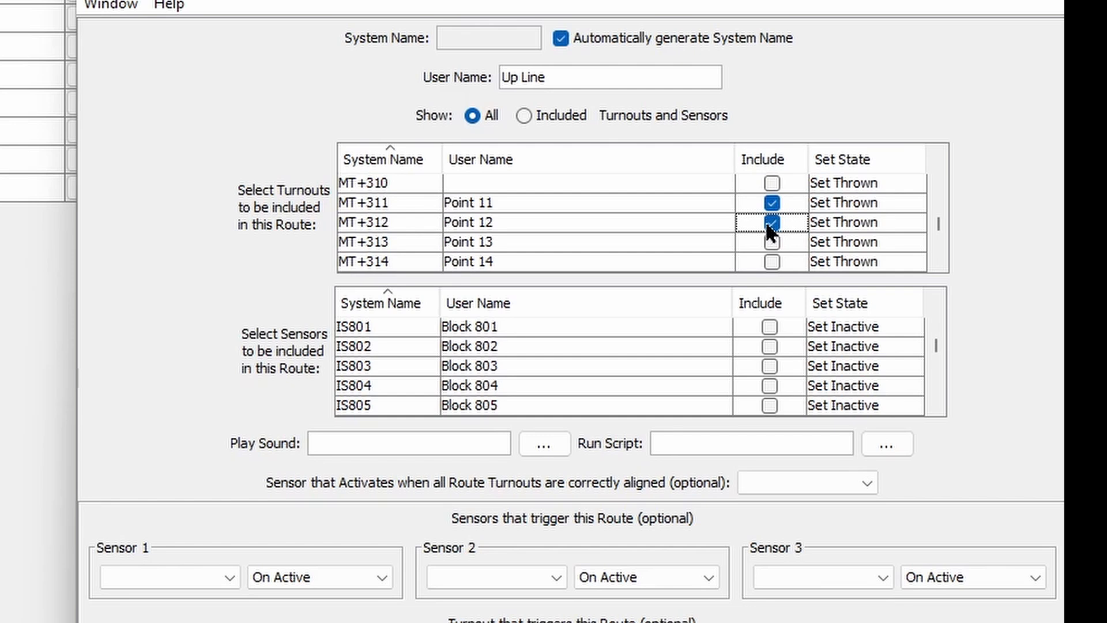
pyautogui.click(836, 203)
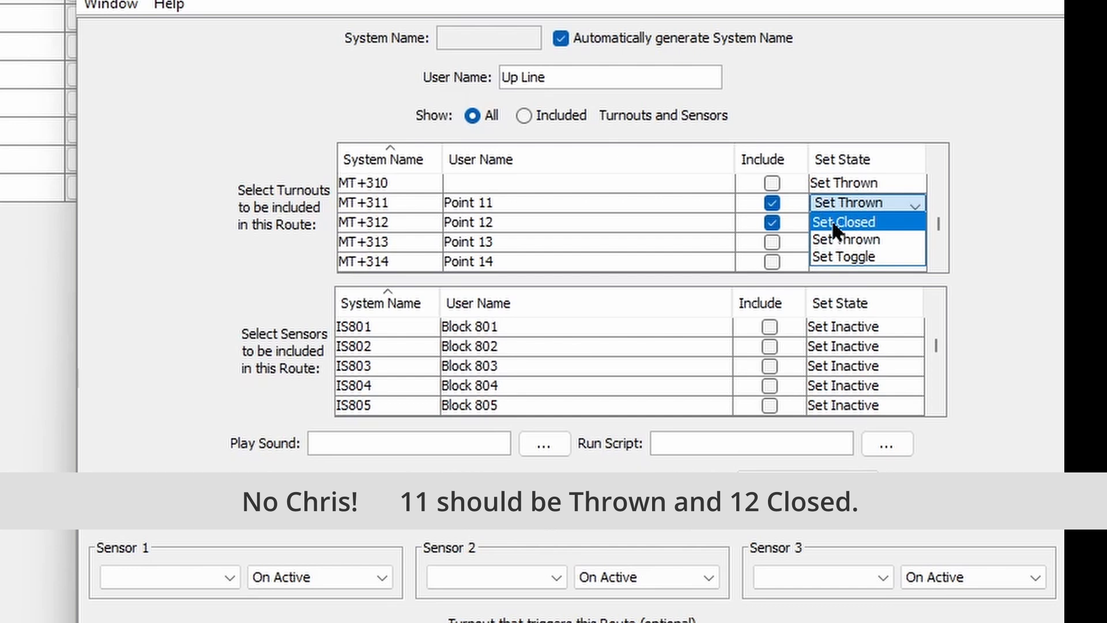
pyautogui.click(836, 225)
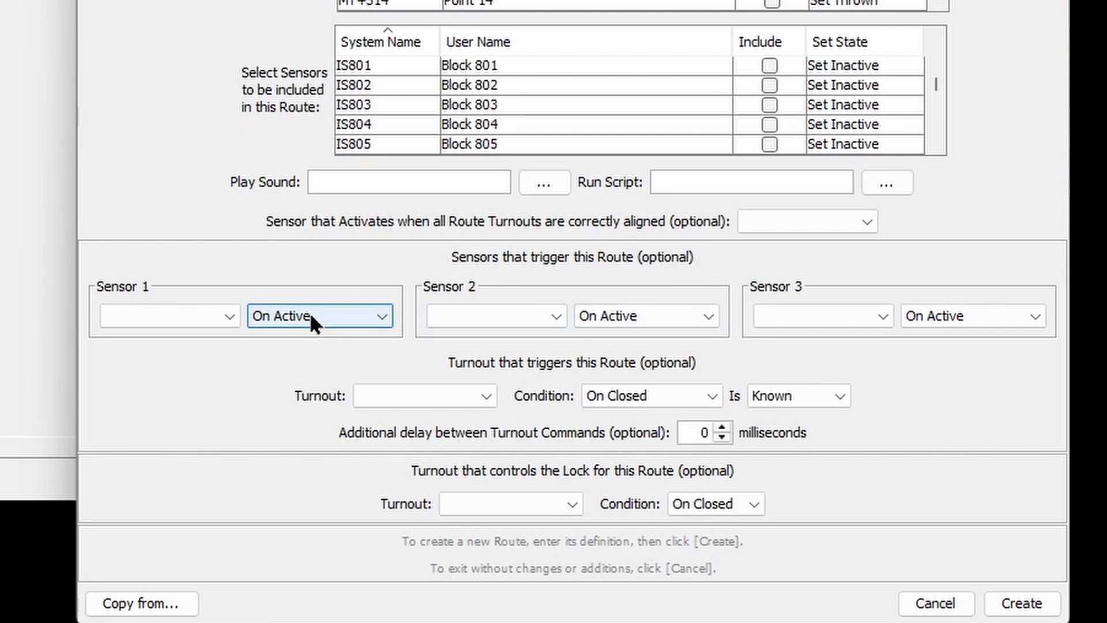
# Step: Make the Up sensor the Sensor 1 trigger for the Up Line route and create it
pyautogui.click(314, 359)
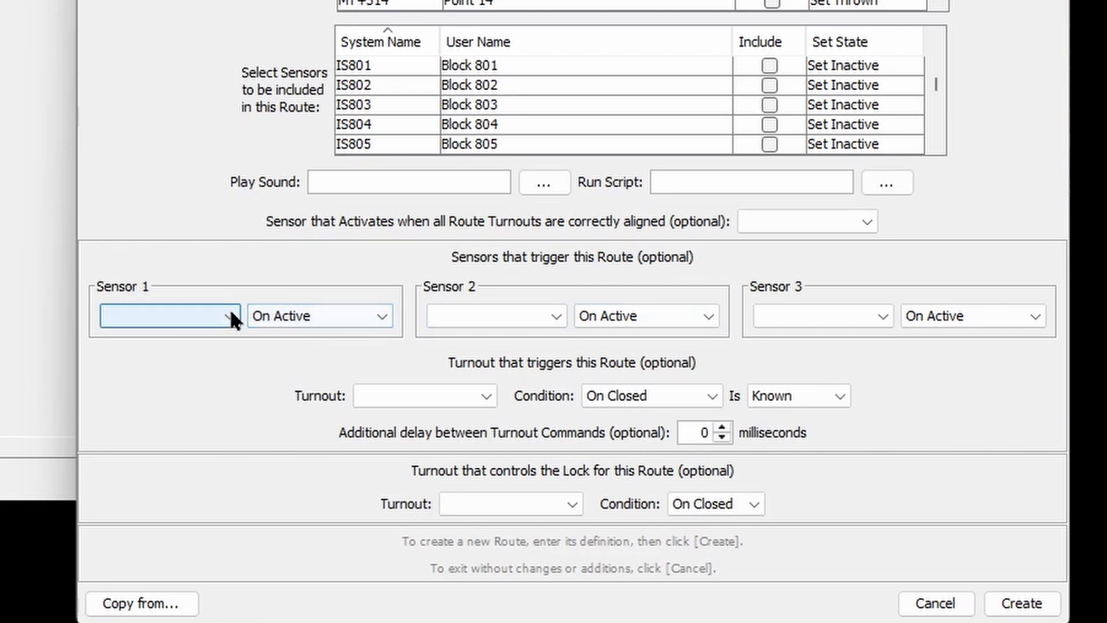
pyautogui.click(229, 314)
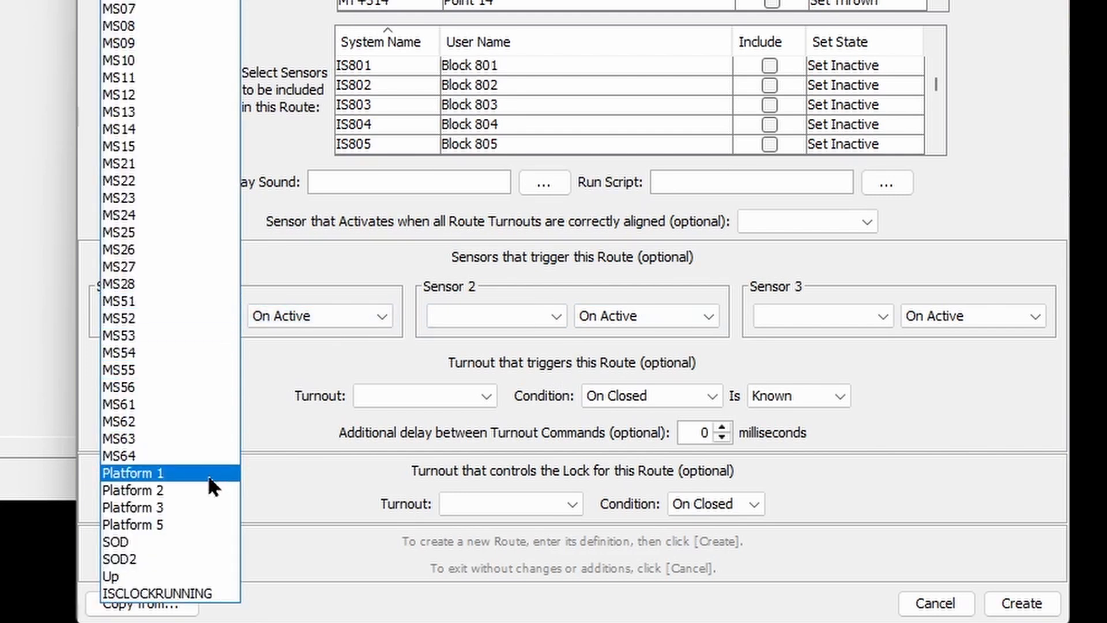
pyautogui.click(162, 576)
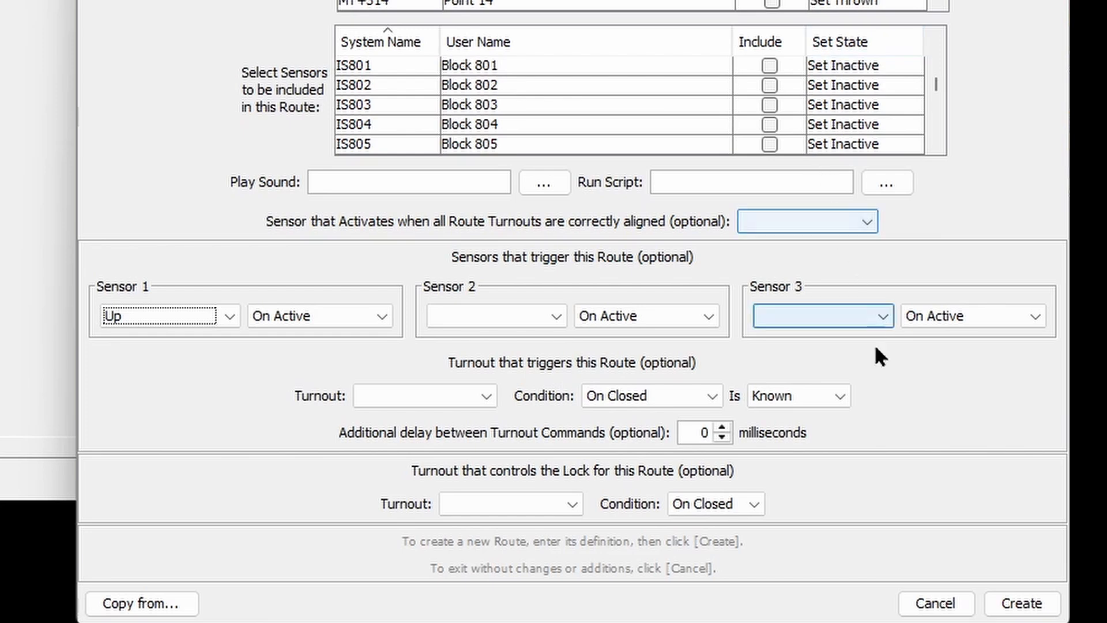
pyautogui.click(1006, 613)
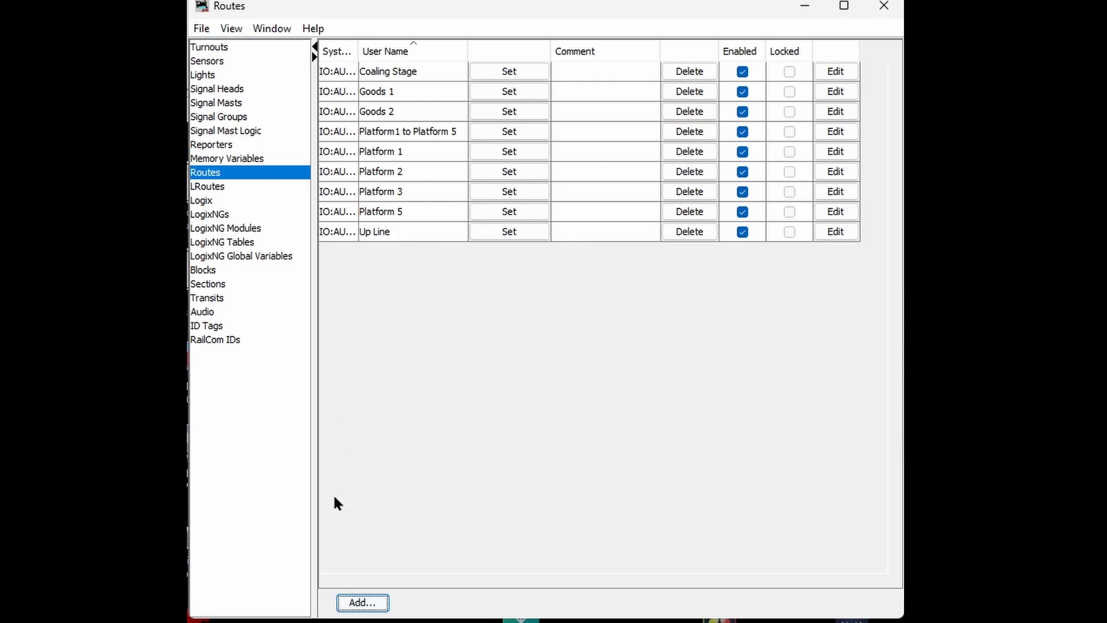
# Step: Start a new route named 'Down Line' that includes points MT+311 to MT+314
pyautogui.click(363, 604)
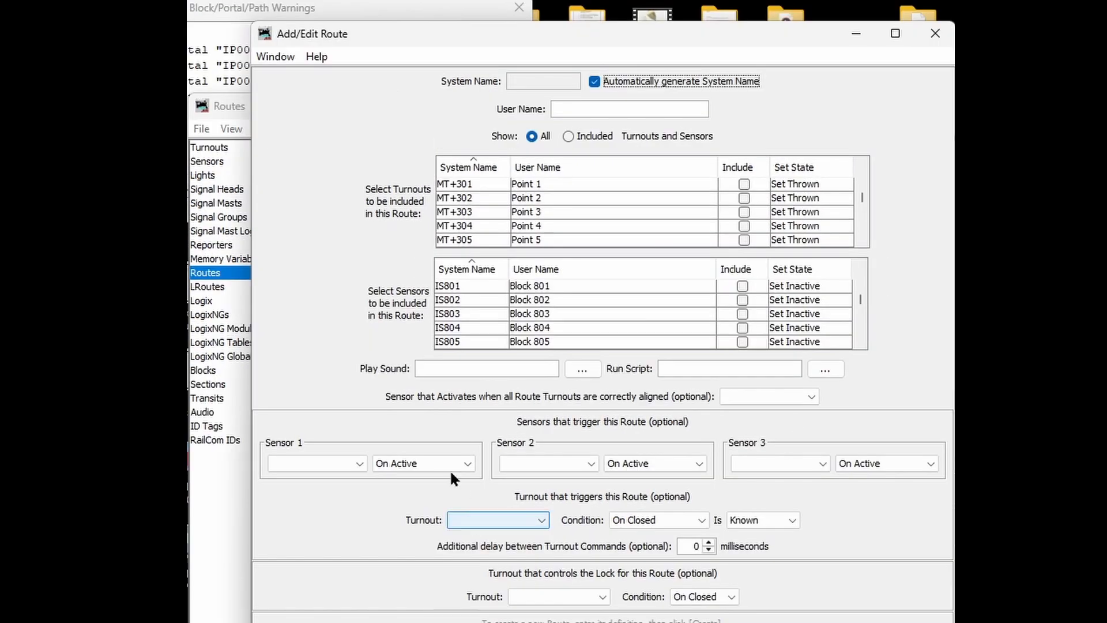
pyautogui.click(562, 109)
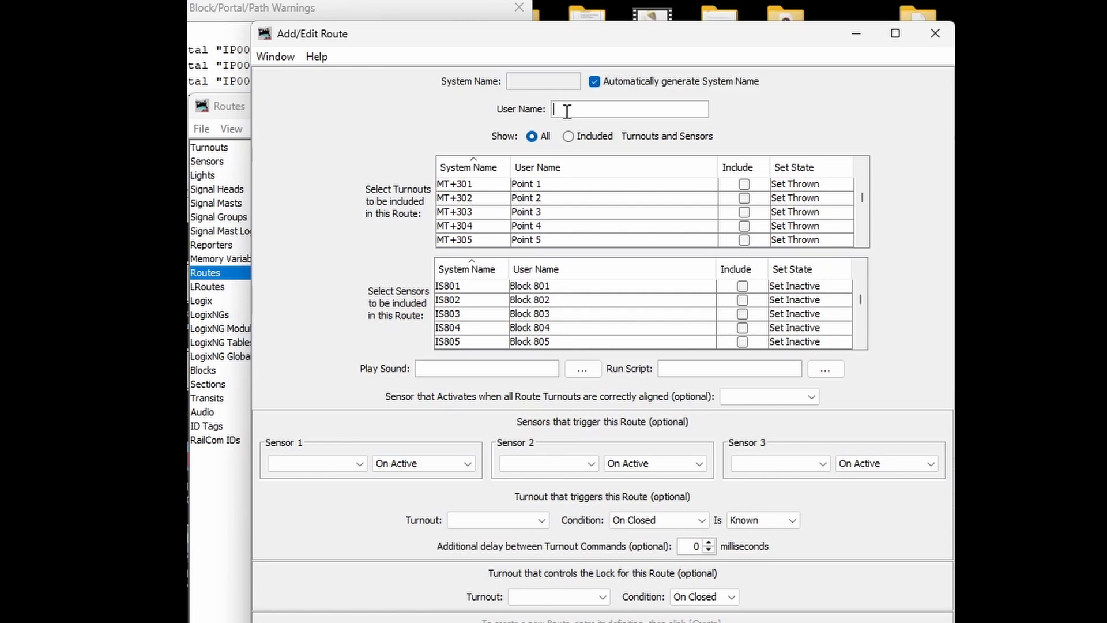
pyautogui.write('Down Line')
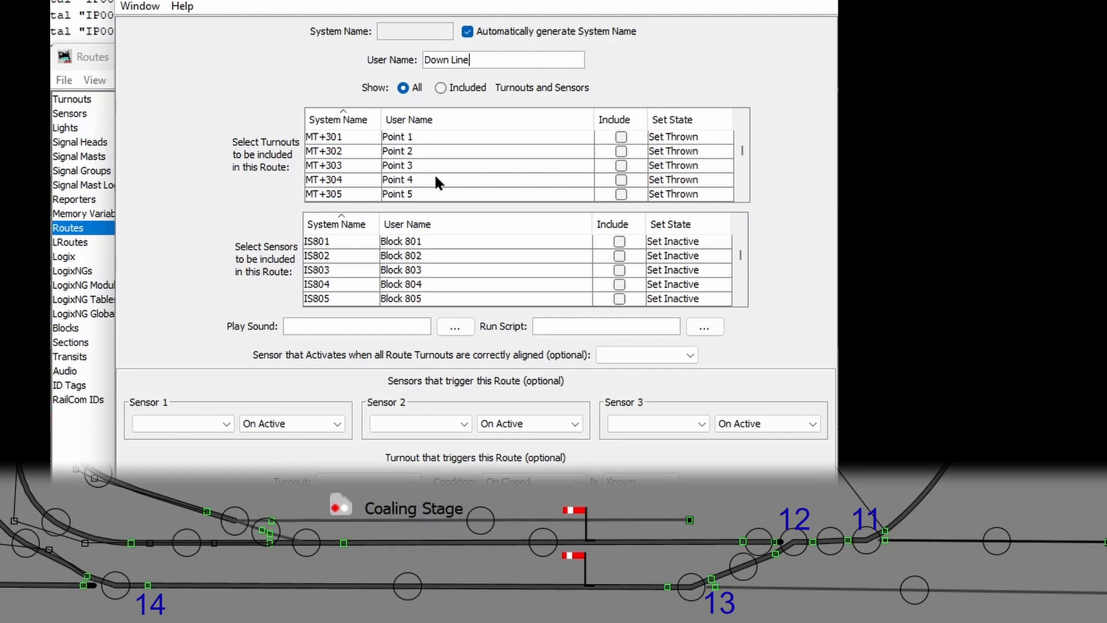
pyautogui.scroll(-3, 459, 157)
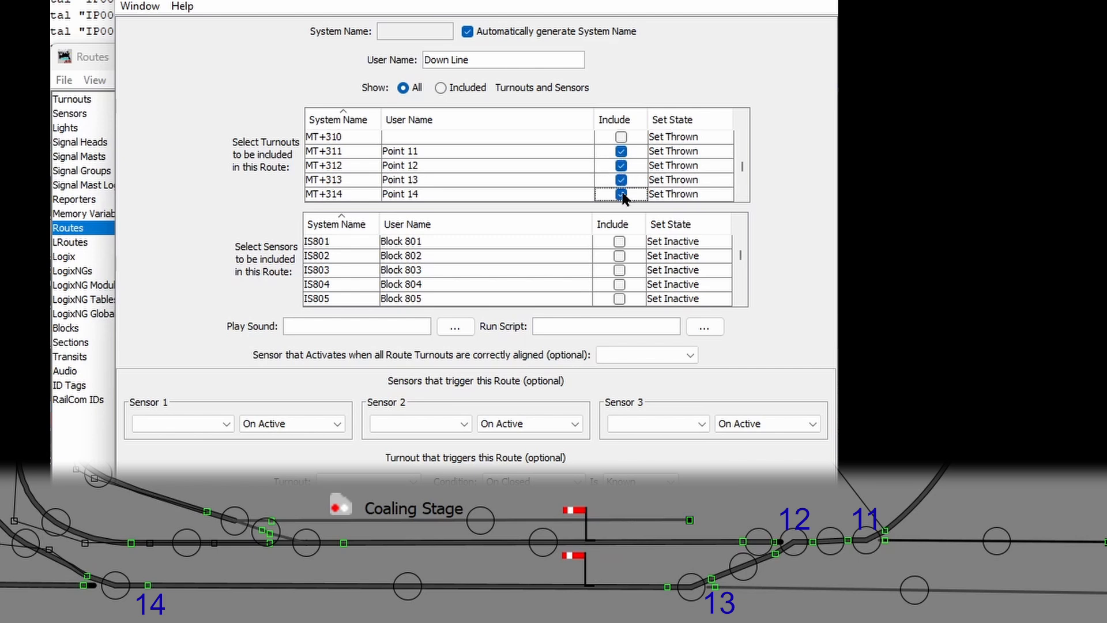
pyautogui.click(621, 195)
# Step: Make the Down sensor the Sensor 1 trigger and create the Down Line route
pyautogui.scroll(-1, 660, 175)
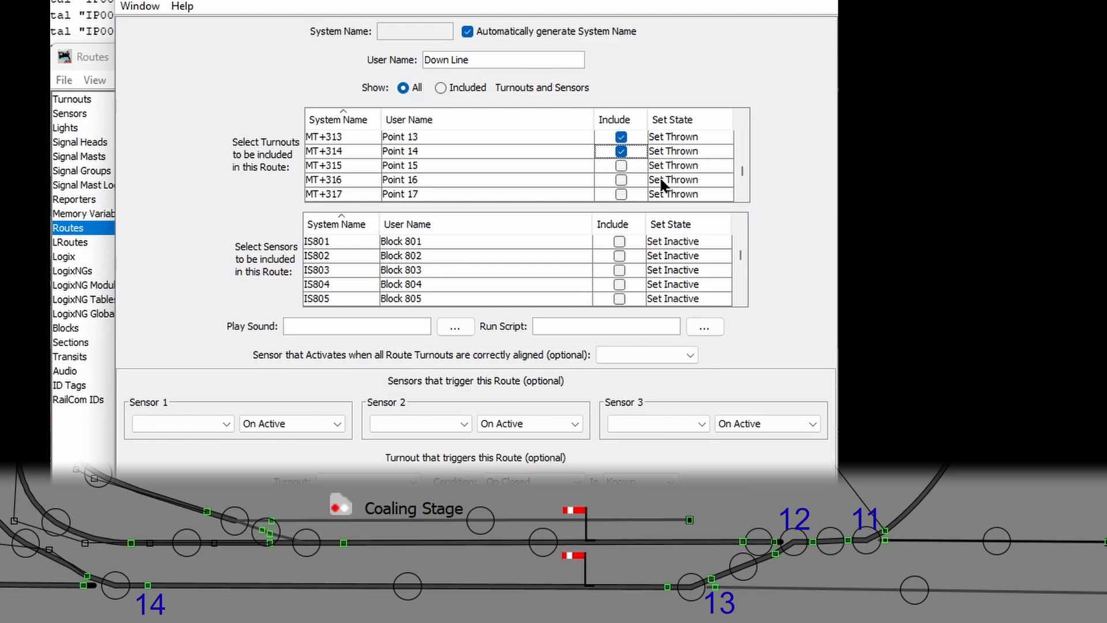
pyautogui.scroll(1, 660, 175)
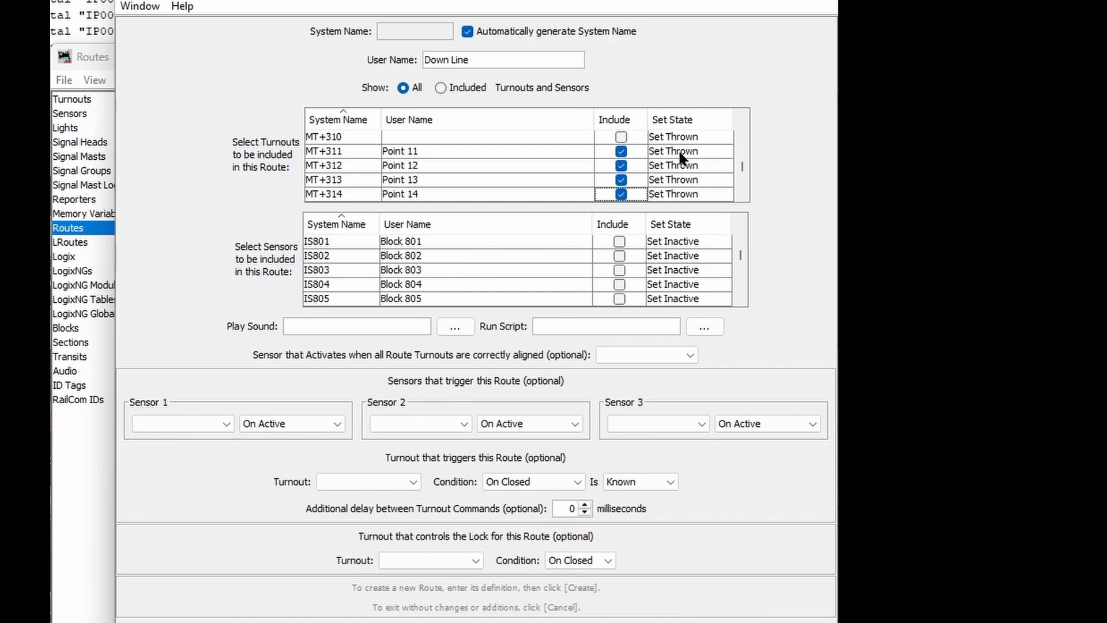
pyautogui.click(224, 424)
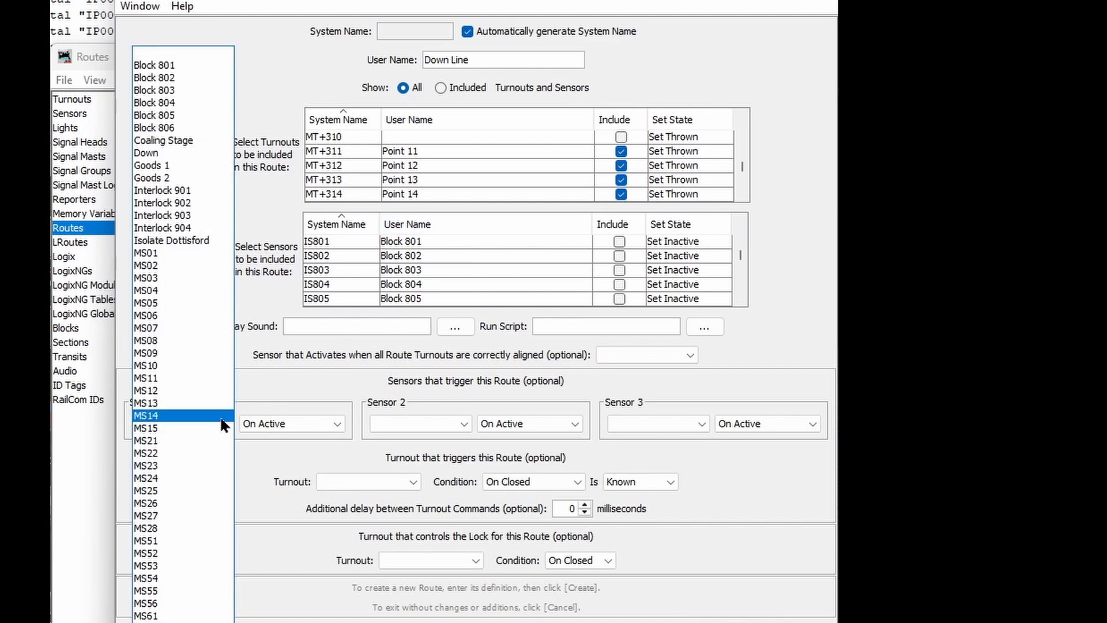
pyautogui.click(136, 154)
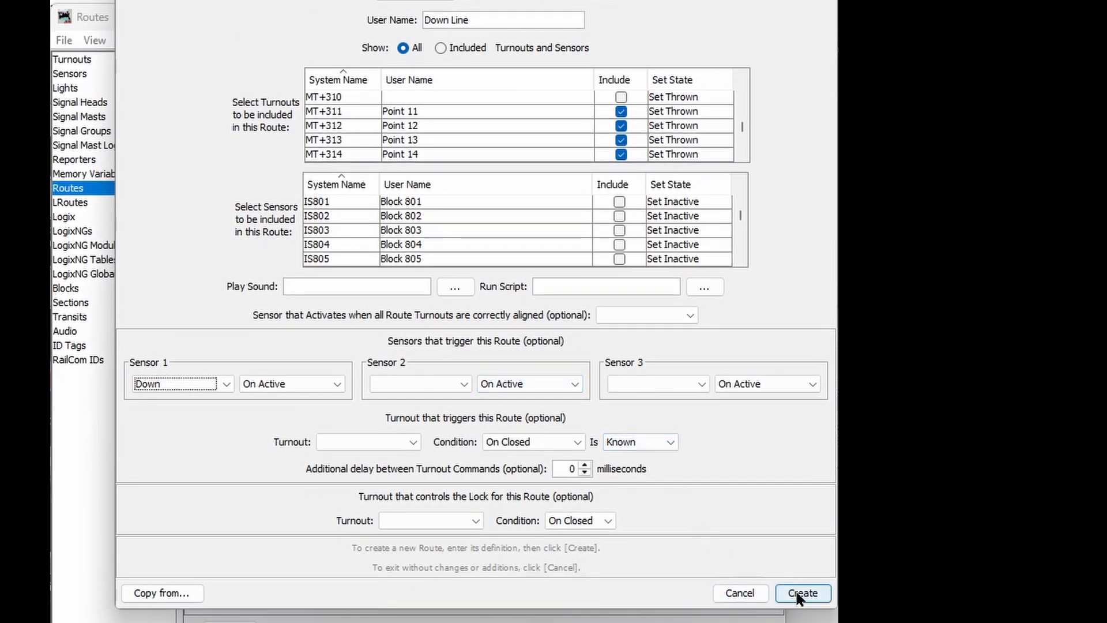
pyautogui.click(801, 593)
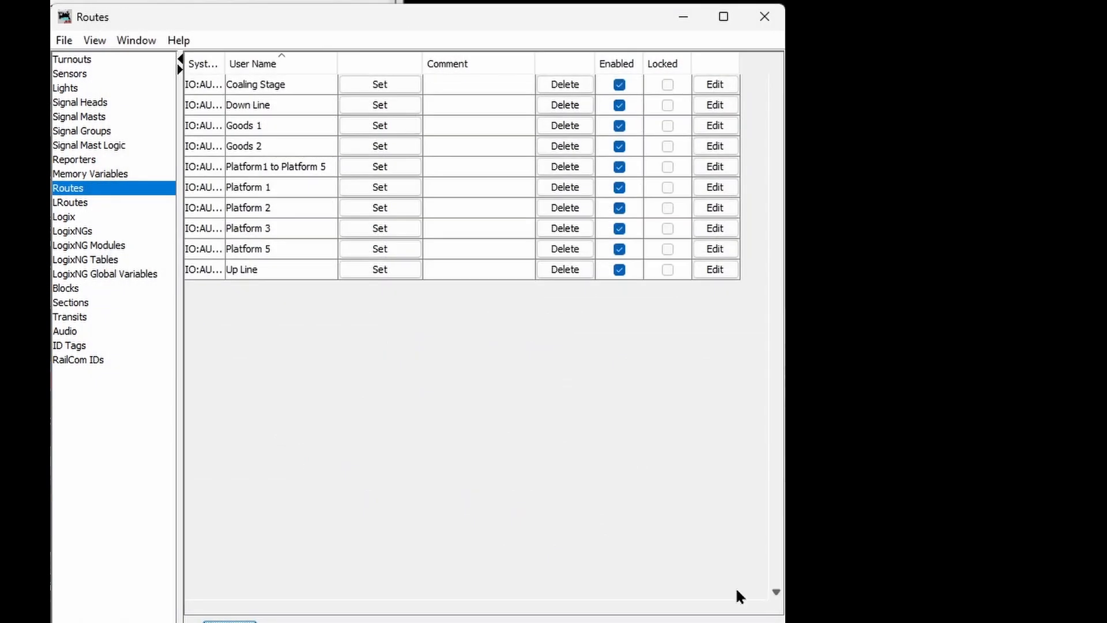
# Step: Switch the lower-right crossover and lower-left junction, then activate the Down sensor to set the Down Line
pyautogui.click(275, 108)
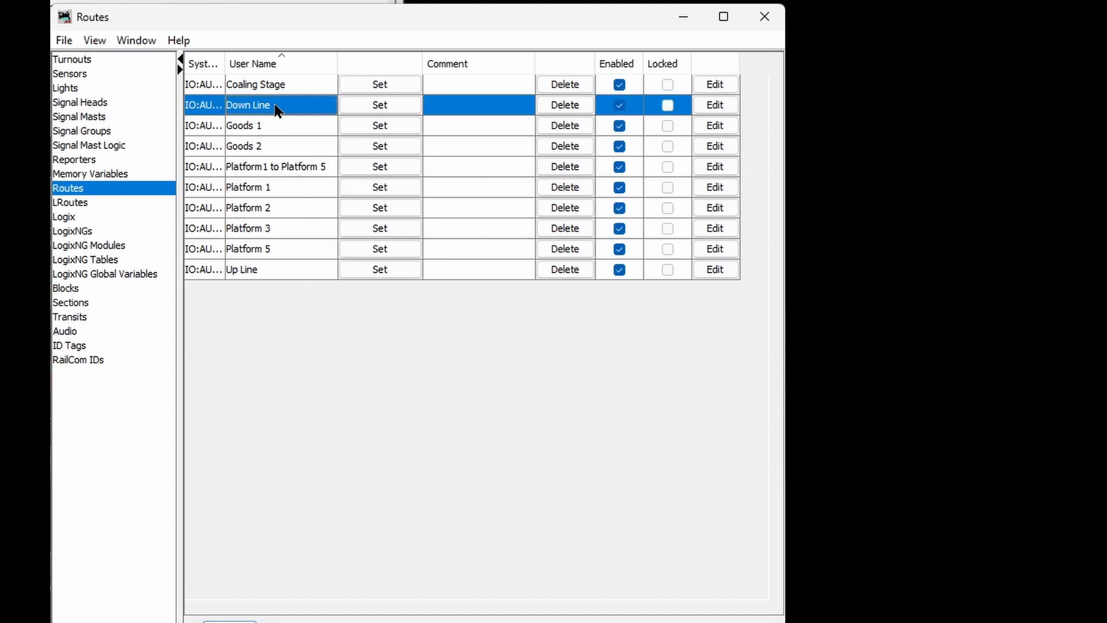
pyautogui.click(290, 274)
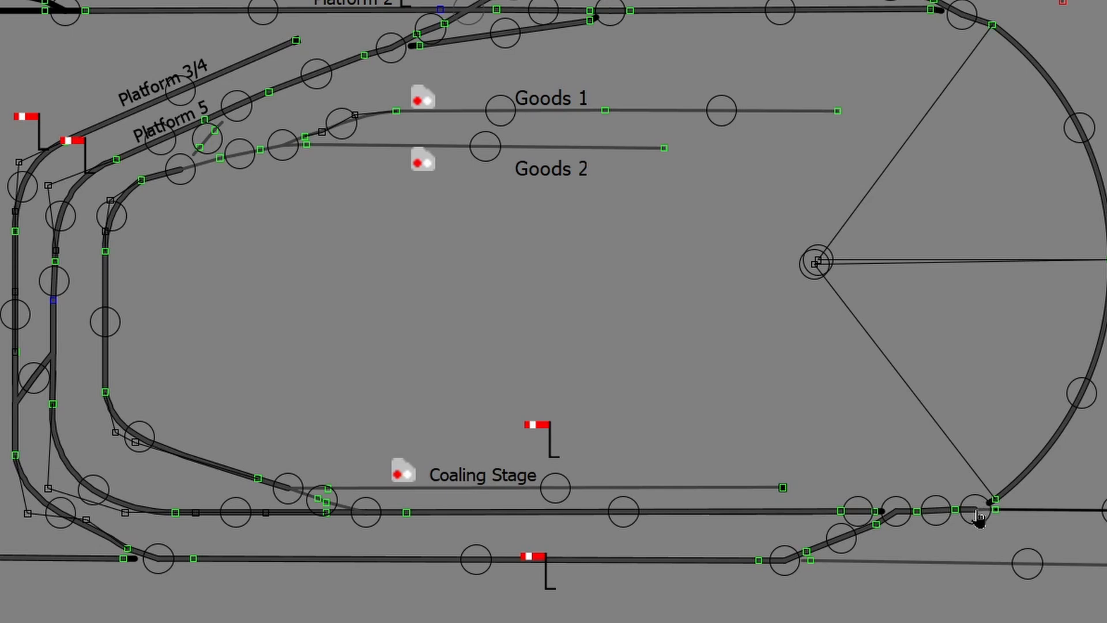
pyautogui.click(900, 520)
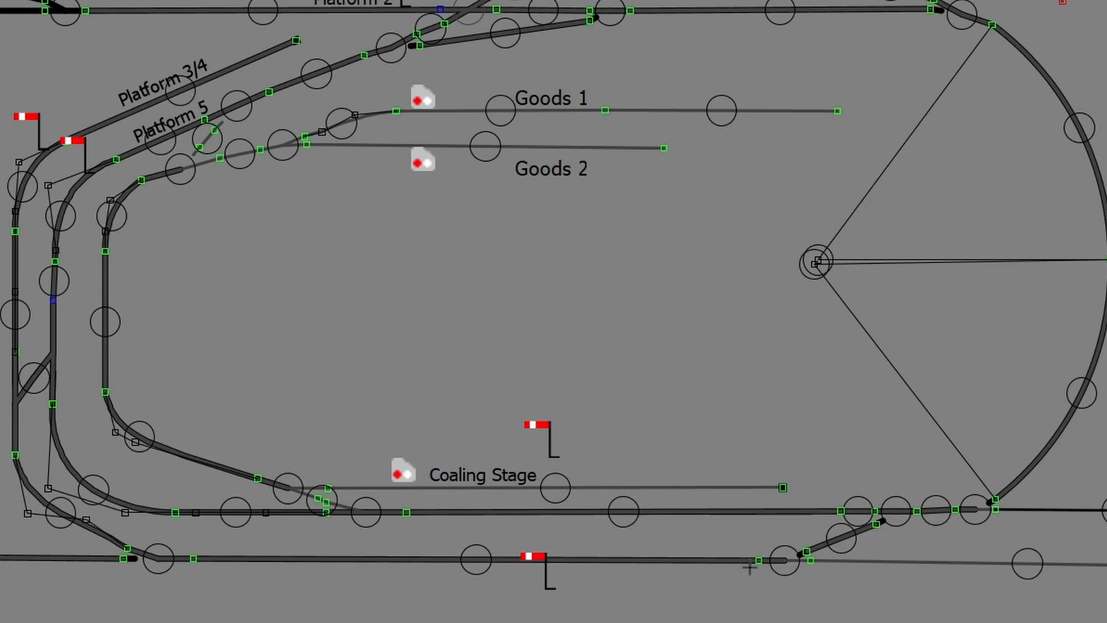
pyautogui.click(163, 558)
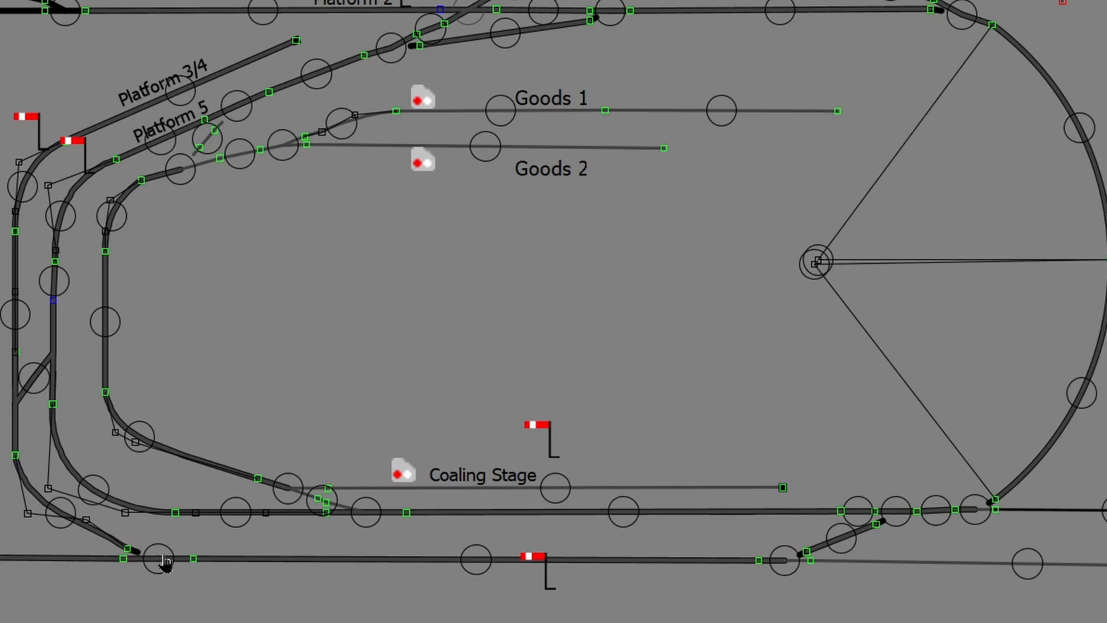
pyautogui.click(547, 577)
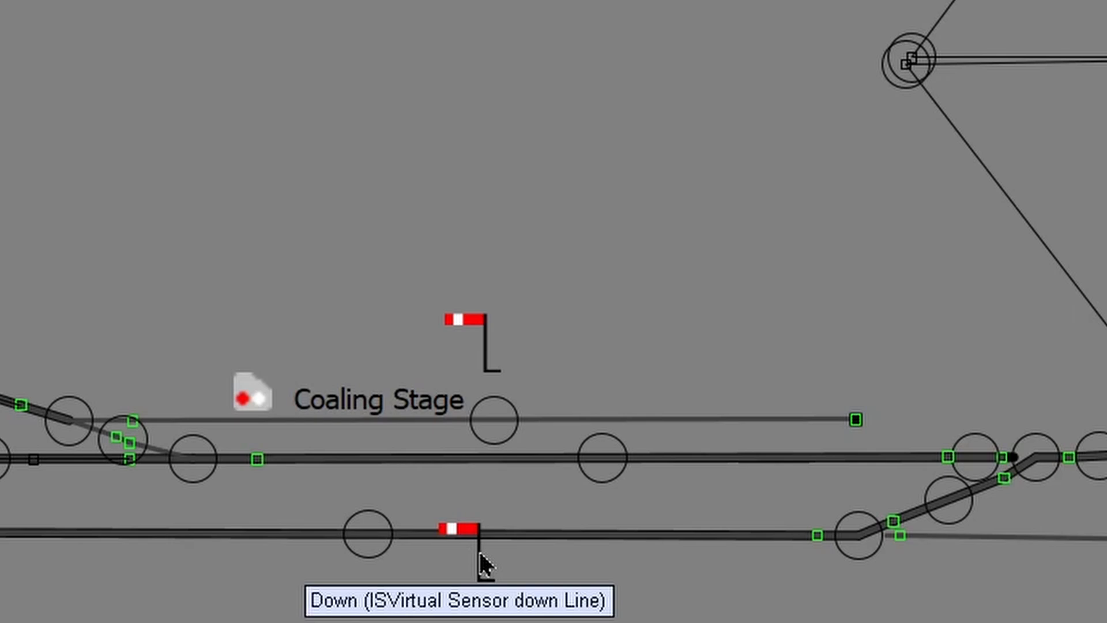
# Step: Move the Up sensor icon onto the upper track and the Down icon directly beneath it
pyautogui.moveTo(480, 554); pyautogui.dragTo(541, 516)
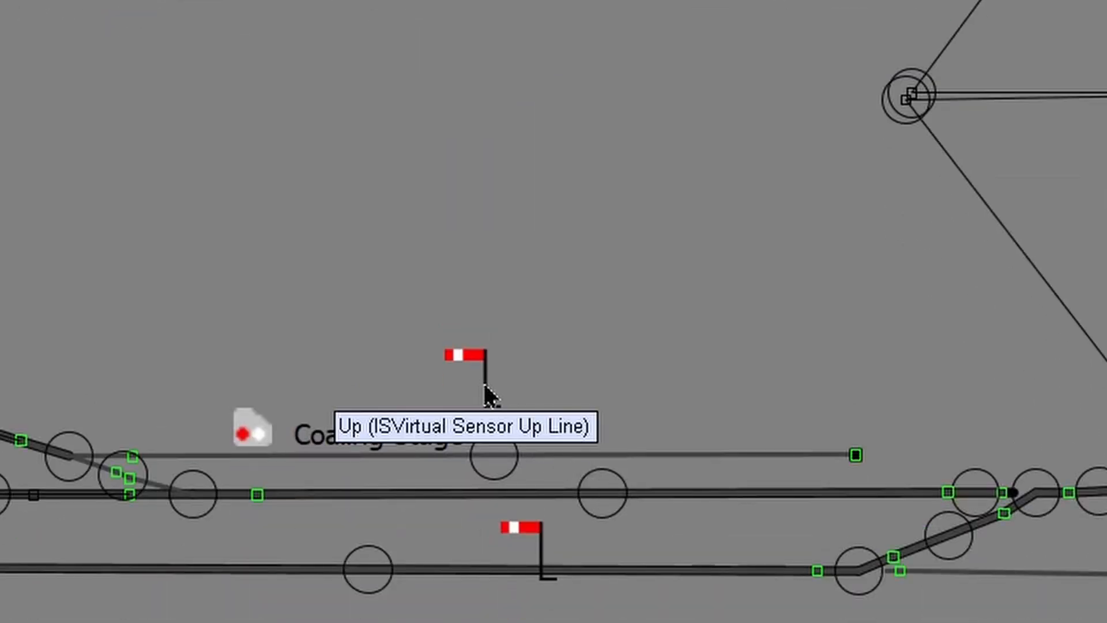
pyautogui.moveTo(487, 395); pyautogui.dragTo(678, 464)
pyautogui.scroll(1, 710, 485)
pyautogui.scroll(-1, 772, 496)
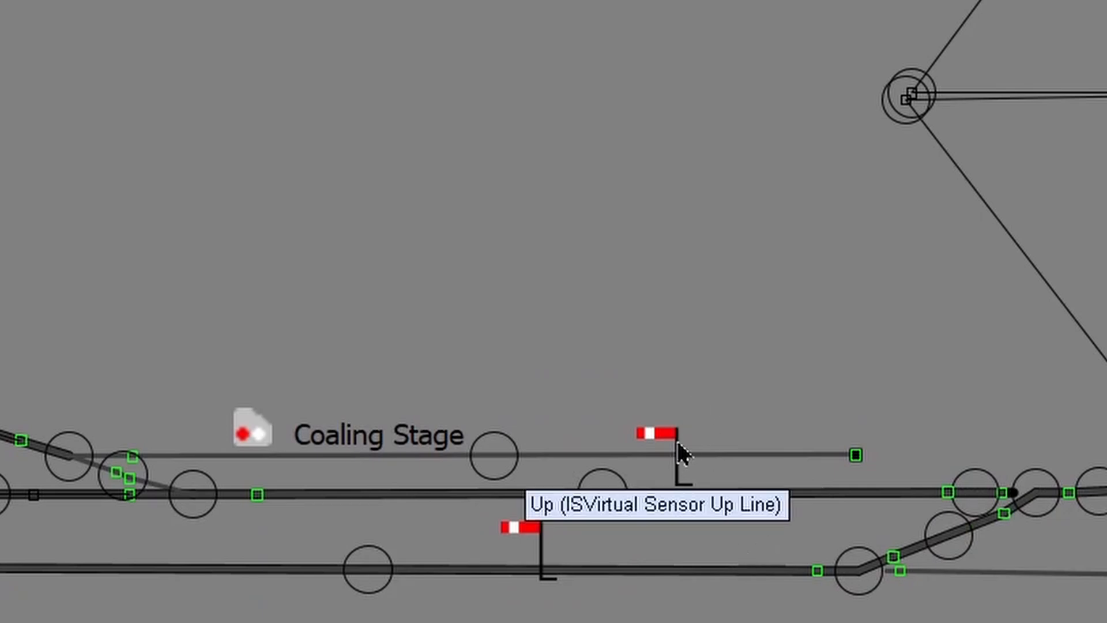
pyautogui.scroll(3, 646, 490)
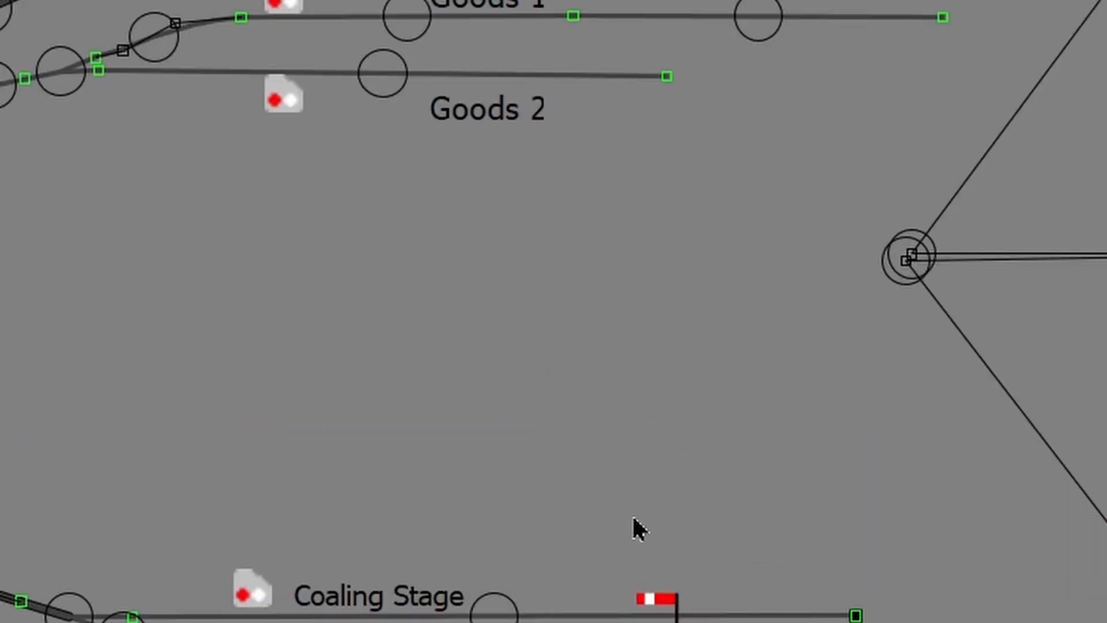
pyautogui.scroll(-3, 633, 517)
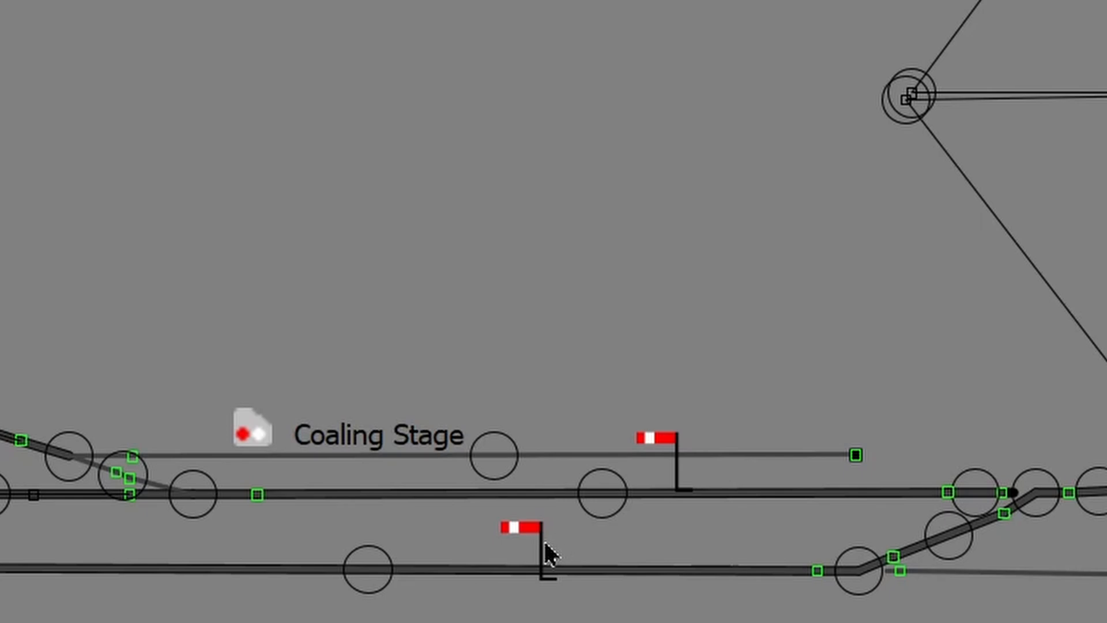
pyautogui.moveTo(546, 543); pyautogui.dragTo(676, 531)
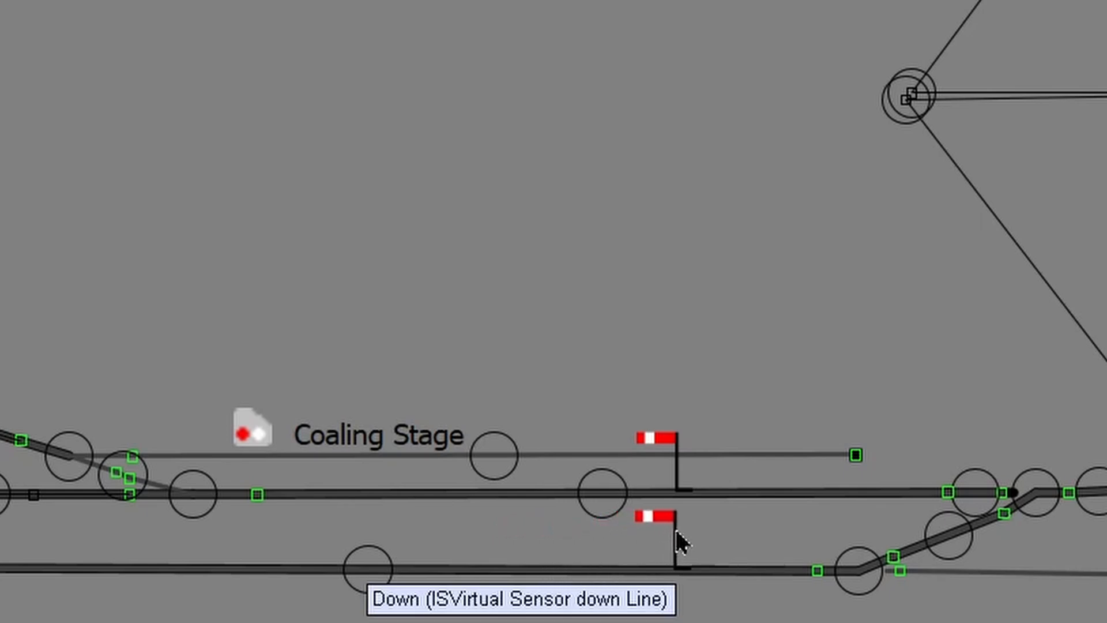
pyautogui.scroll(3, 689, 543)
pyautogui.scroll(-3, 699, 545)
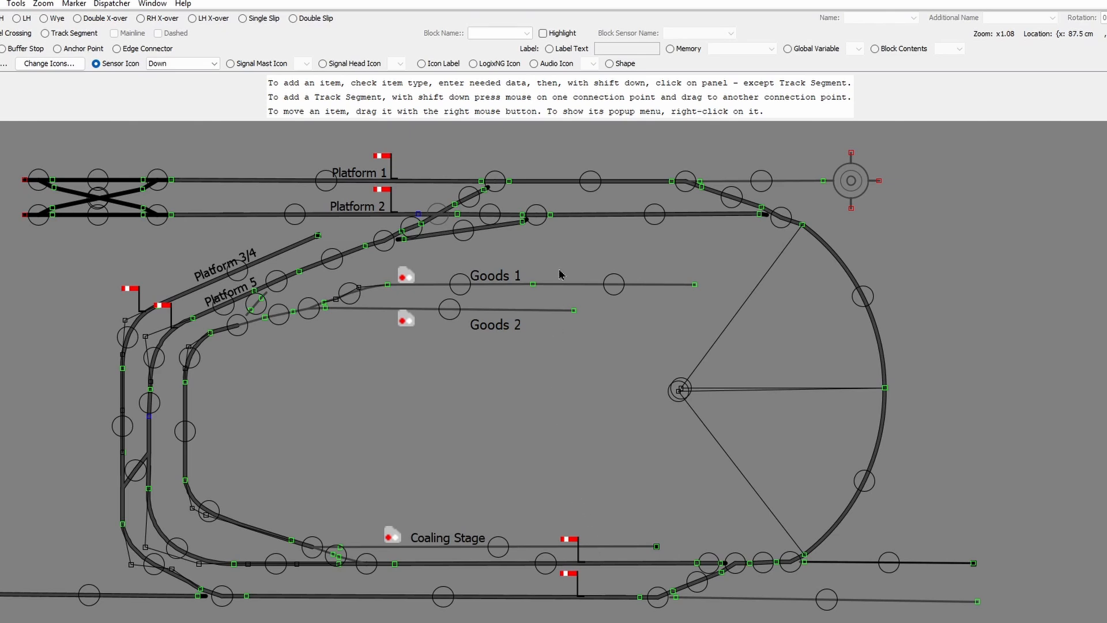
# Step: Place a text label reading 'UP' on the panel
pyautogui.click(549, 48)
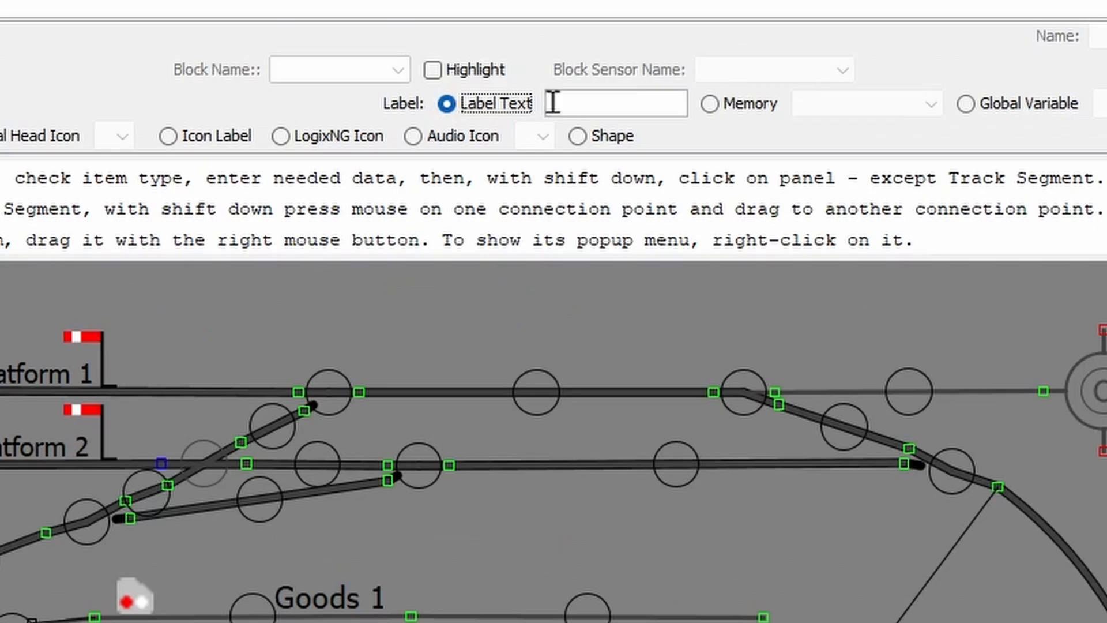
pyautogui.click(553, 103)
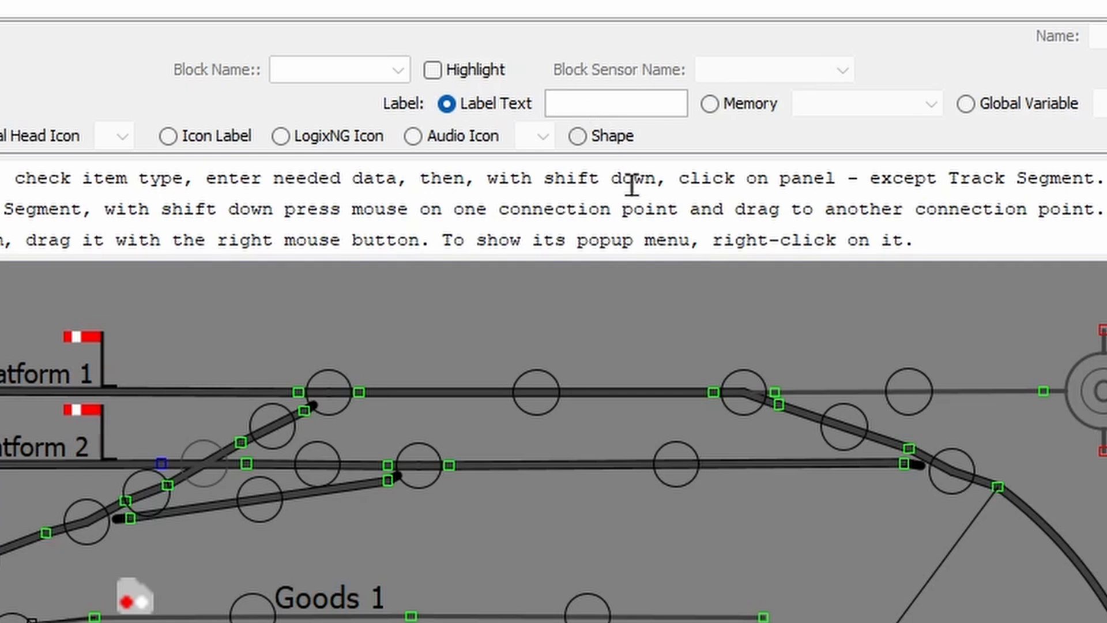
pyautogui.write('UP')
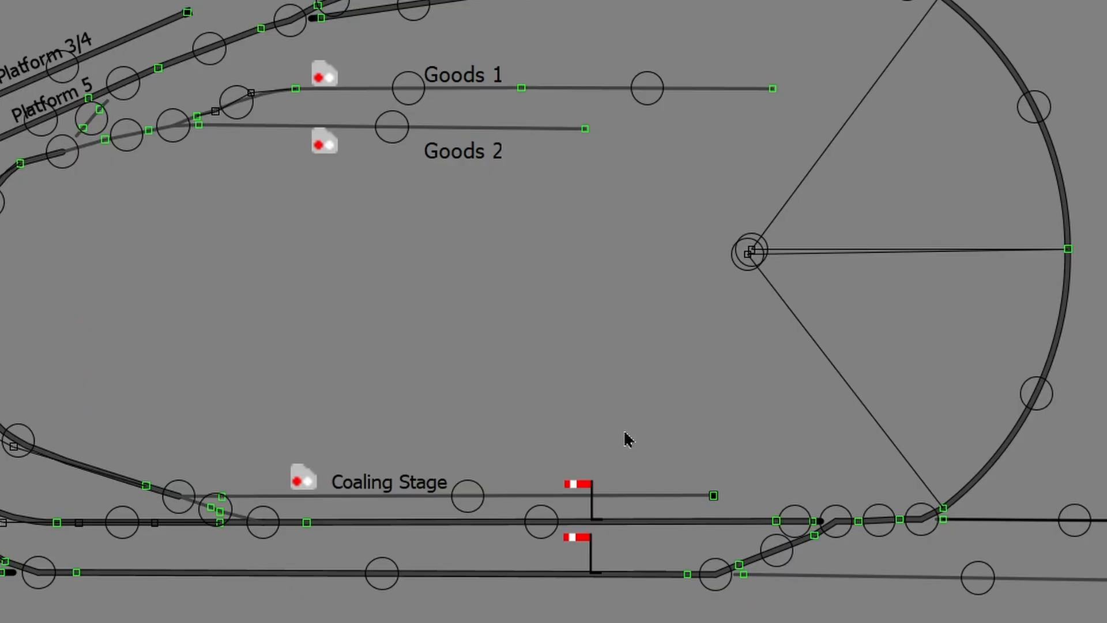
pyautogui.keyDown('shift'); pyautogui.click(624, 433); pyautogui.keyUp('shift')
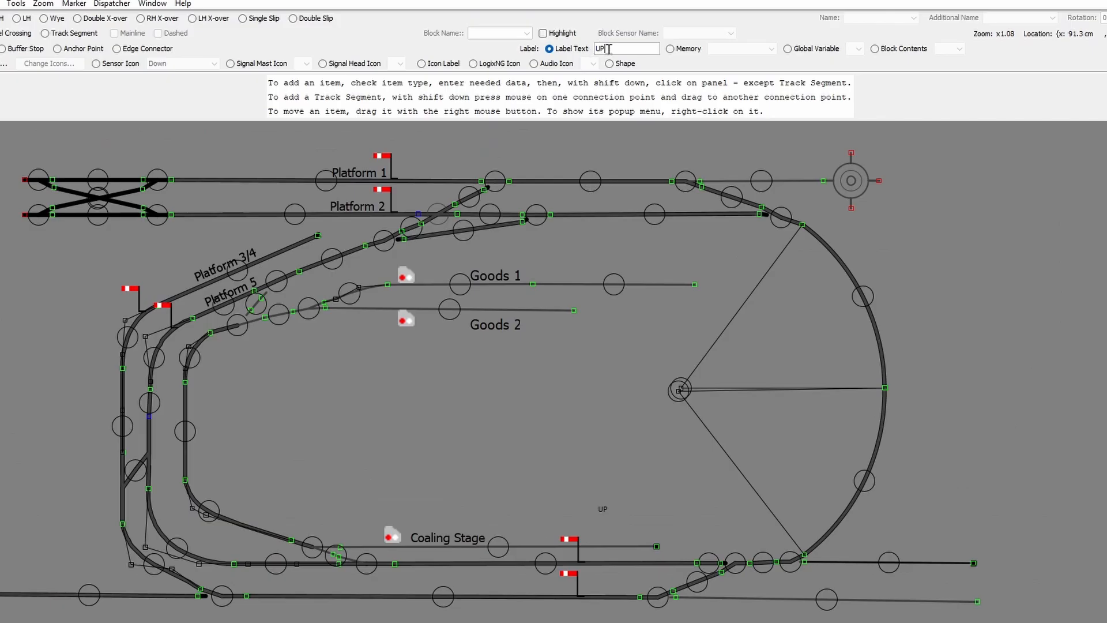
# Step: Place a 'Down' text label just below the UP label
pyautogui.moveTo(607, 48); pyautogui.dragTo(594, 47)
pyautogui.write('Down')
pyautogui.keyDown('shift'); pyautogui.click(595, 530); pyautogui.keyUp('shift')
# Step: Set the font size of the Down and UP labels to 20
pyautogui.rightClick(600, 539)
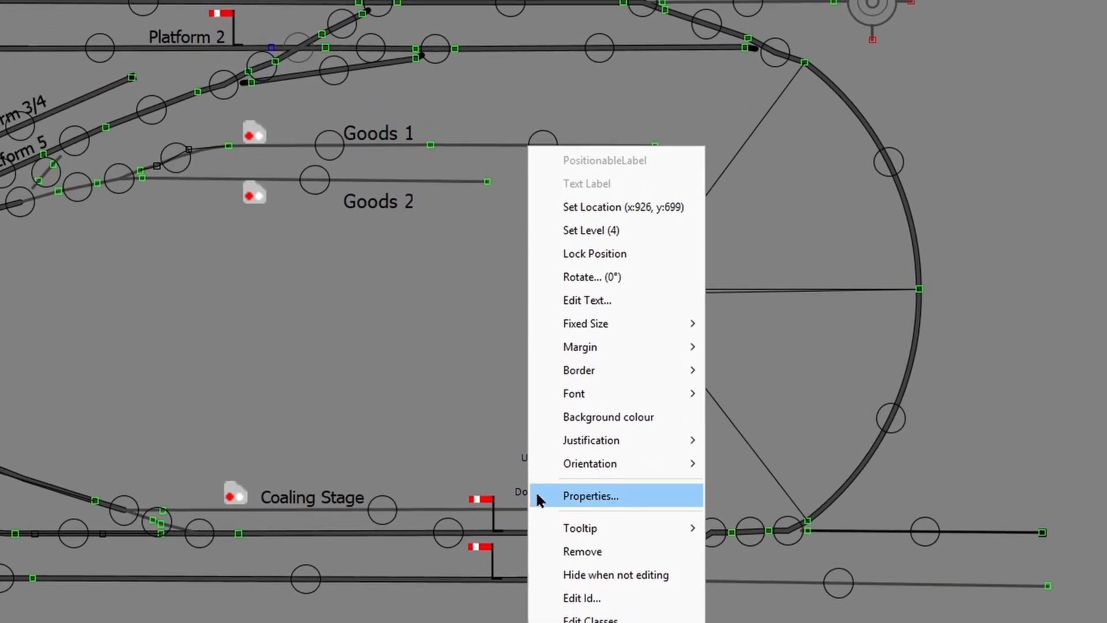
pyautogui.moveTo(609, 423)
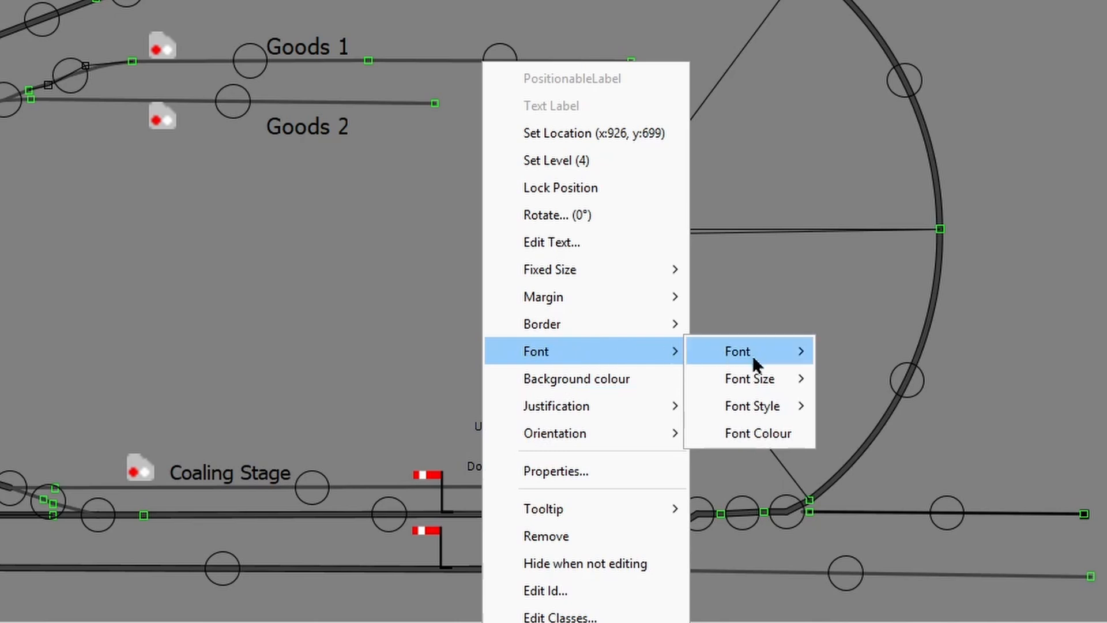
pyautogui.moveTo(765, 395)
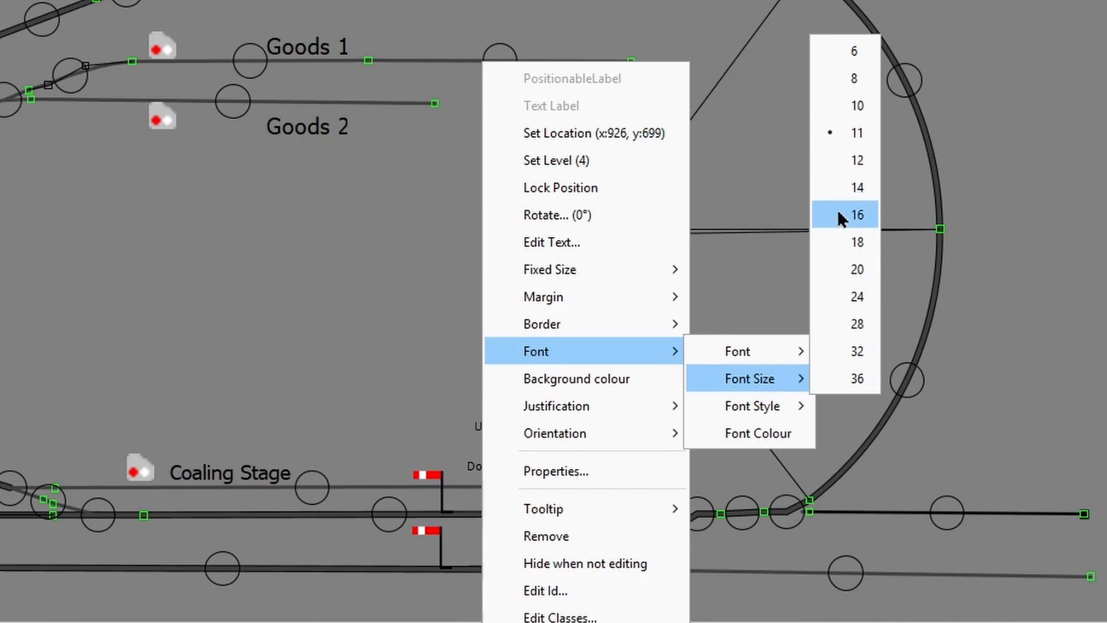
pyautogui.click(841, 271)
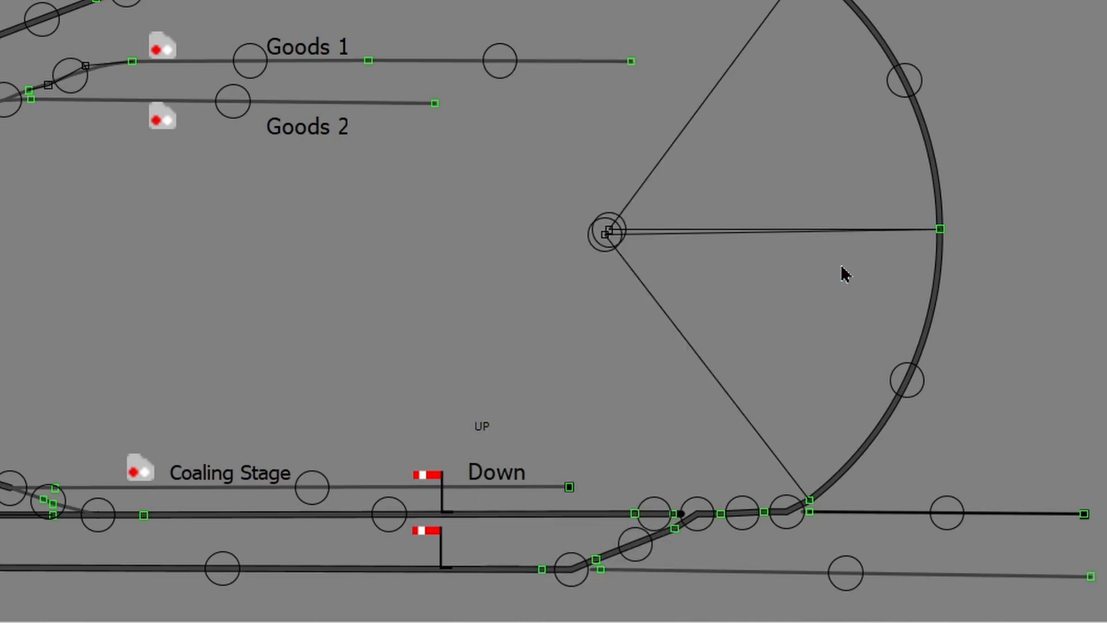
pyautogui.rightClick(483, 424)
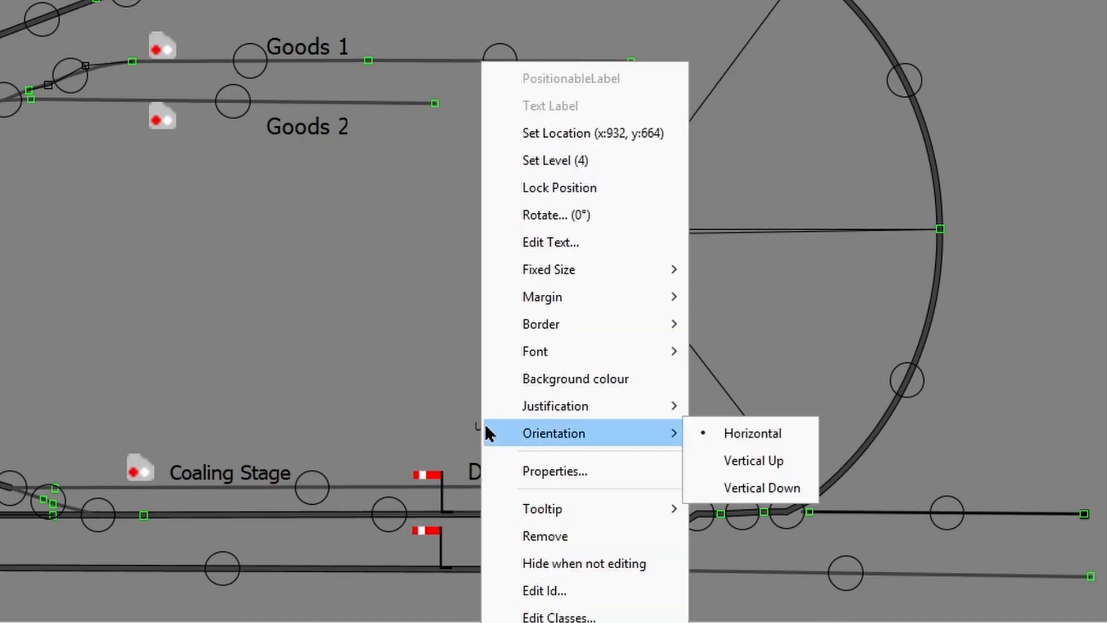
pyautogui.moveTo(534, 351)
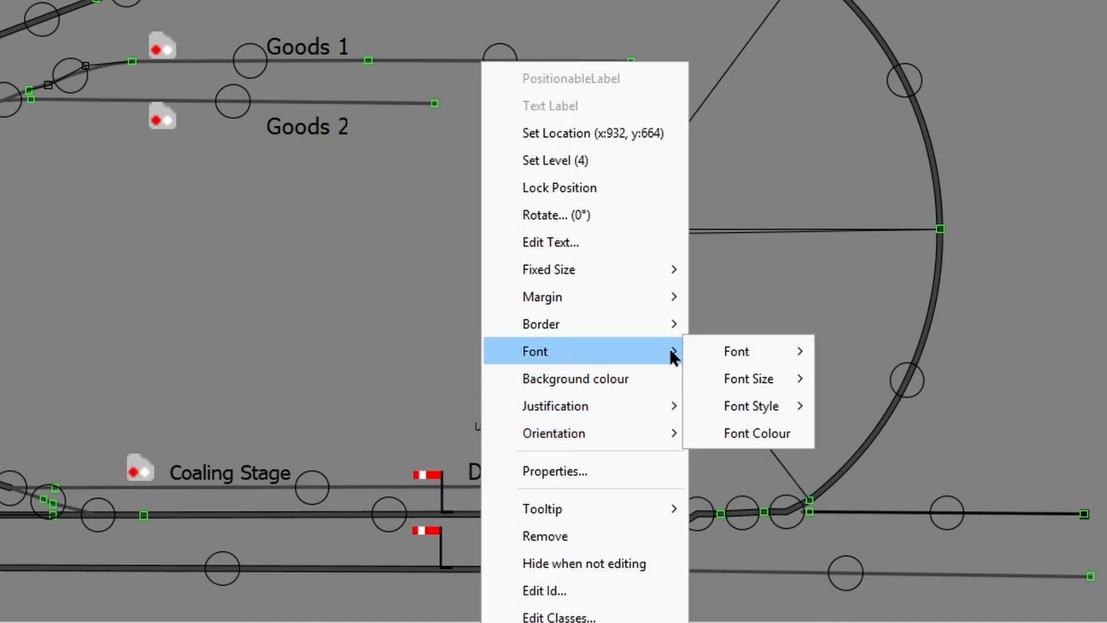
pyautogui.moveTo(747, 377)
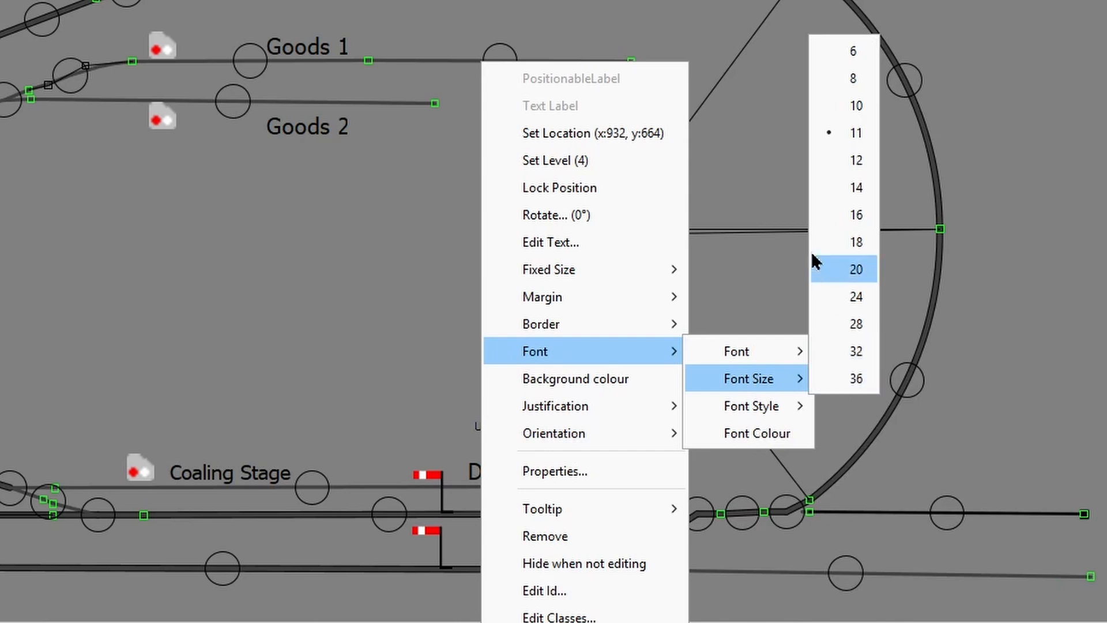
pyautogui.click(842, 269)
# Step: Browse the Down label's Font menu again and dismiss it without changes
pyautogui.rightClick(492, 477)
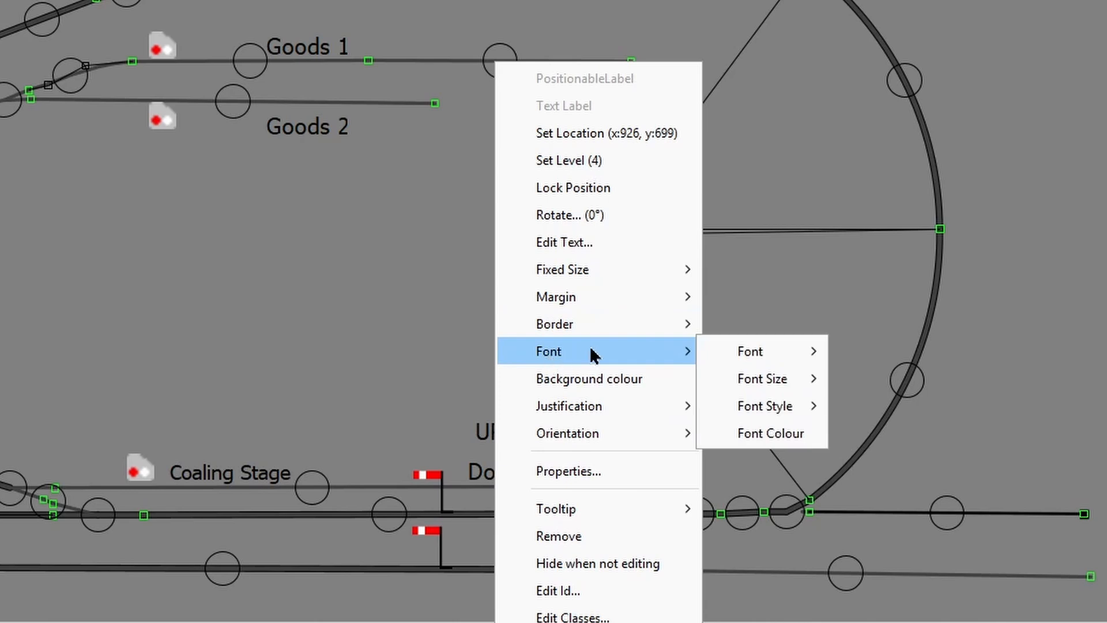
pyautogui.moveTo(655, 352)
pyautogui.moveTo(749, 354)
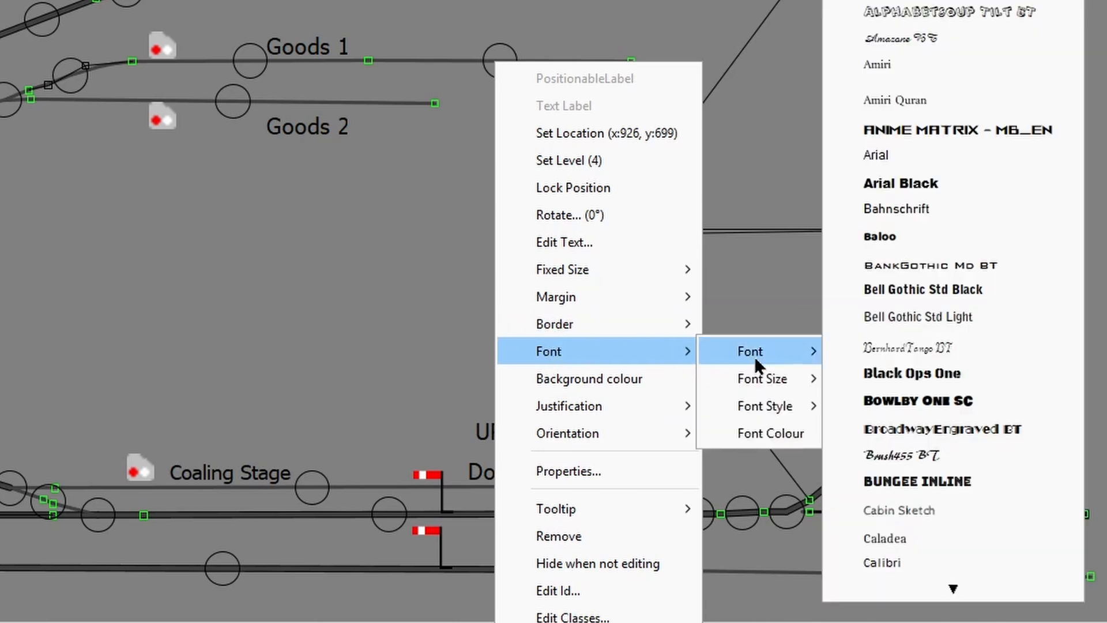
pyautogui.moveTo(757, 405)
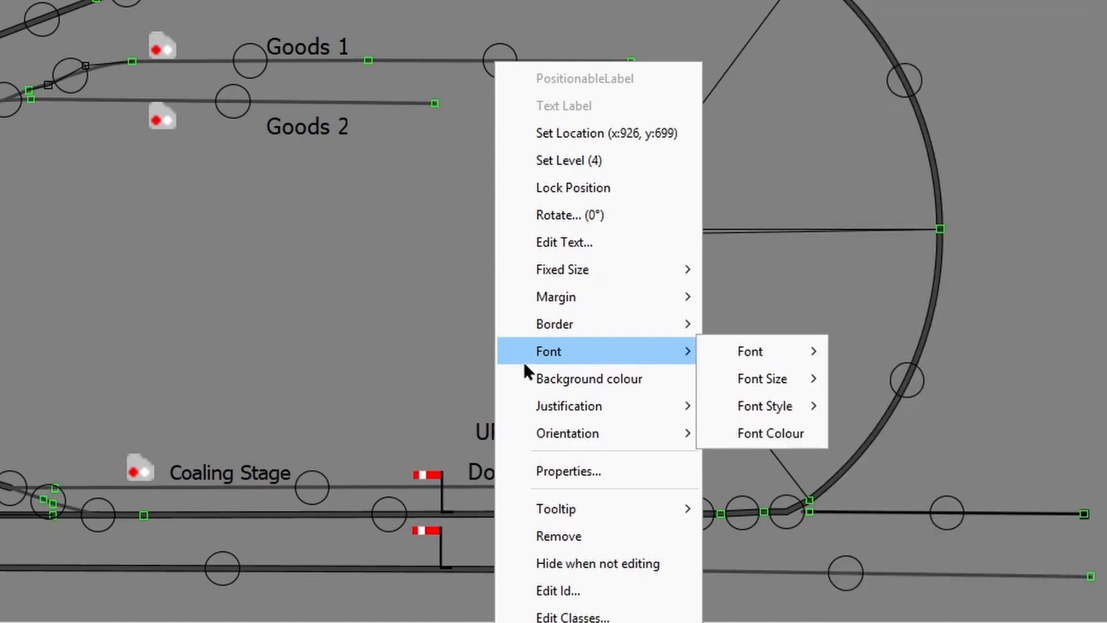
pyautogui.click(448, 361)
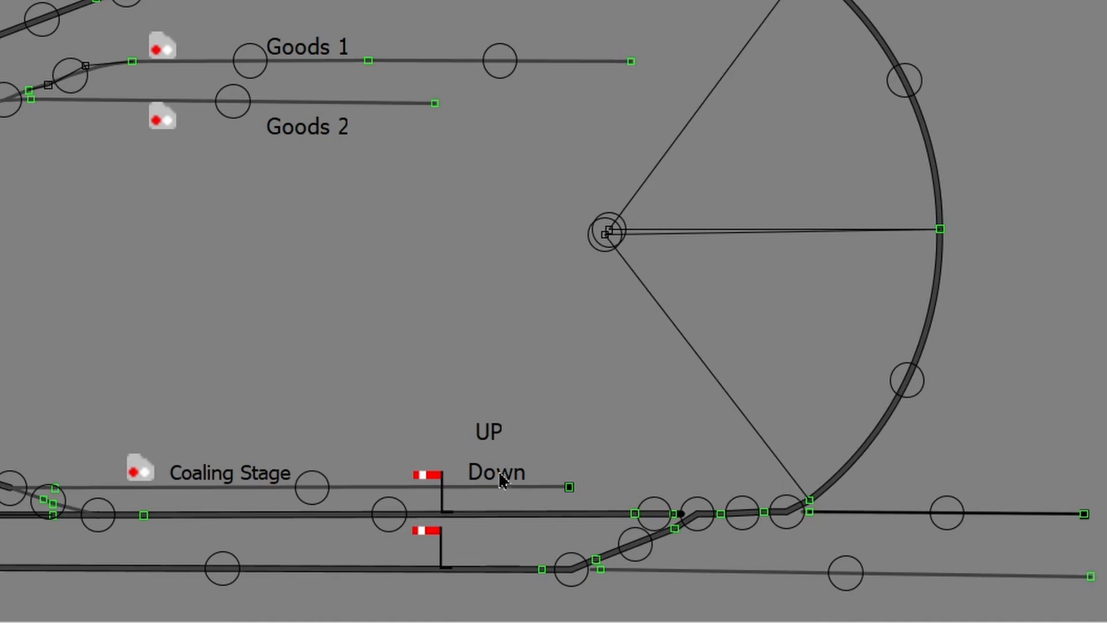
# Step: Move the Down label beside the lower semaphore and the UP label beside the upper one
pyautogui.moveTo(499, 478); pyautogui.dragTo(483, 560)
pyautogui.scroll(2, 485, 552)
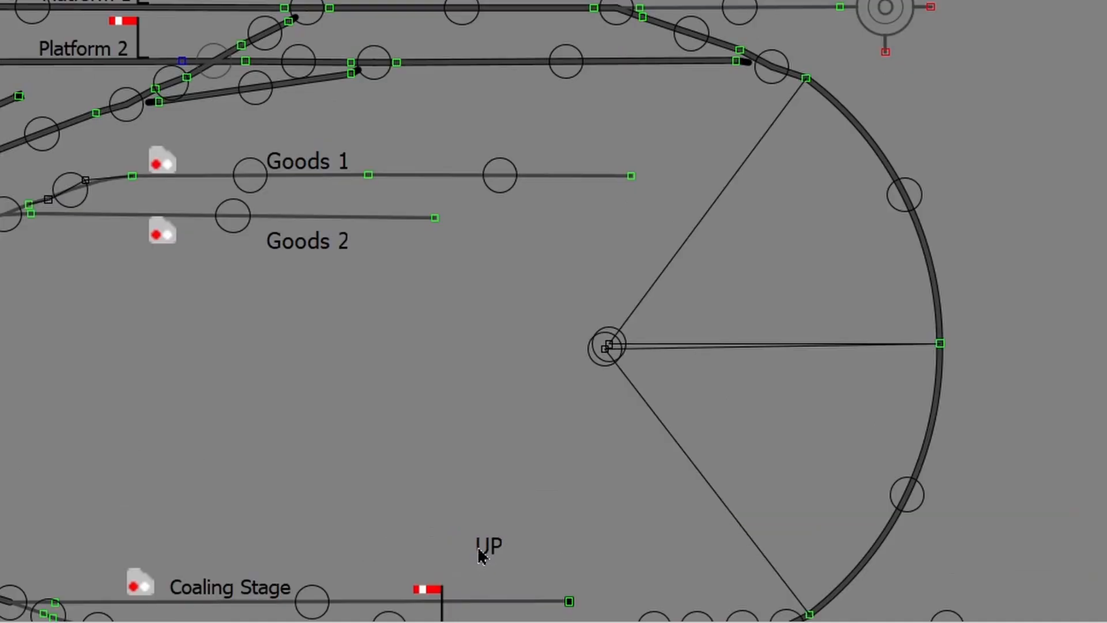
pyautogui.scroll(-2, 485, 509)
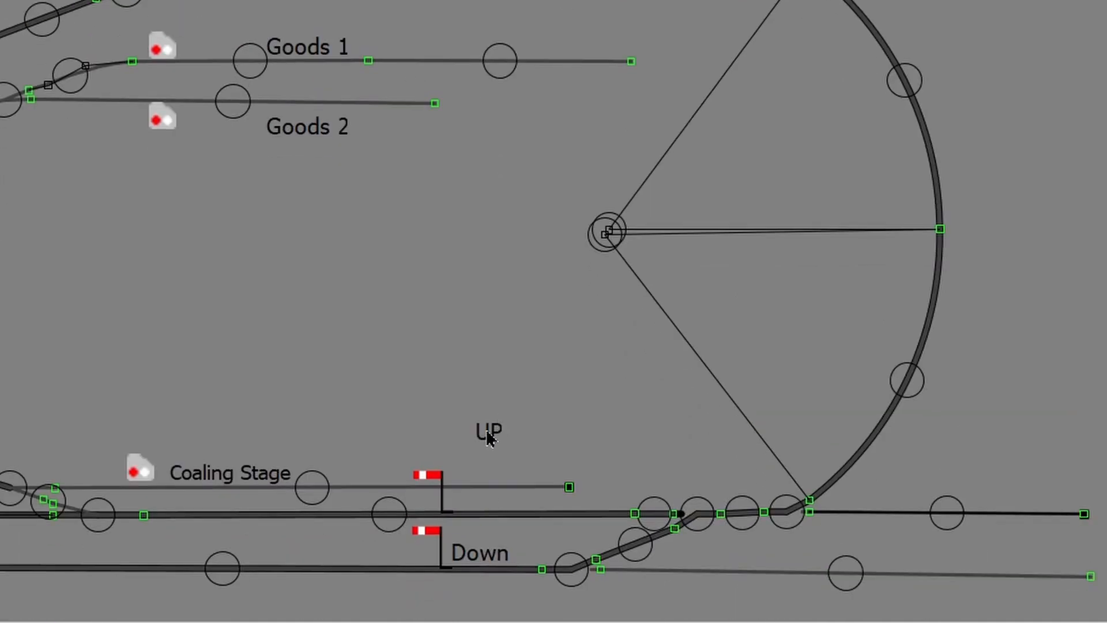
pyautogui.moveTo(489, 440); pyautogui.dragTo(487, 507)
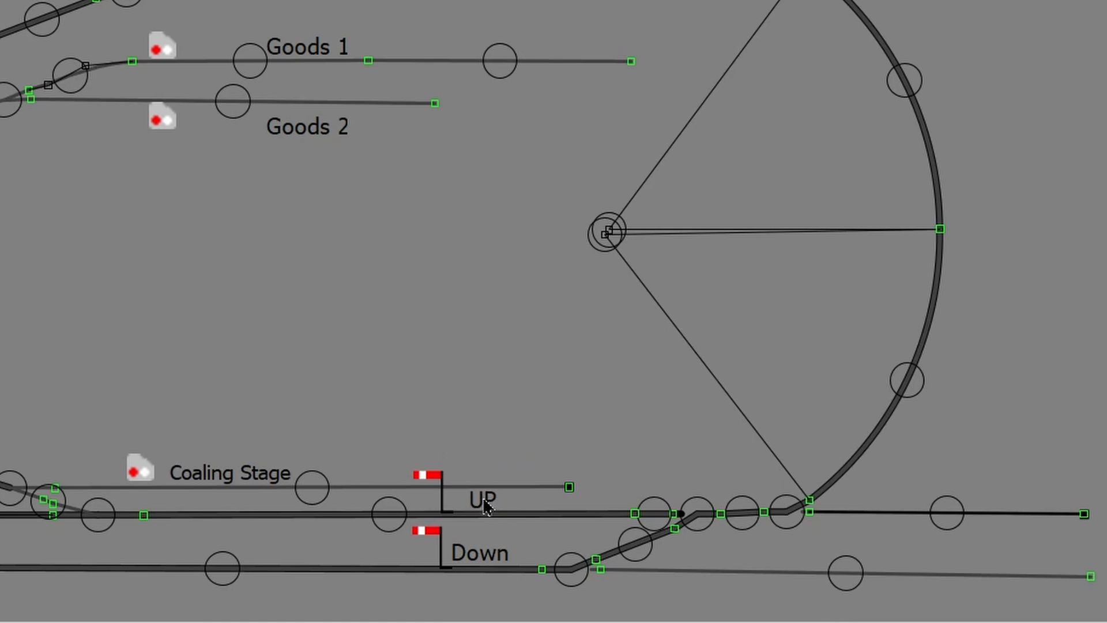
pyautogui.scroll(2, 488, 508)
pyautogui.scroll(-2, 499, 512)
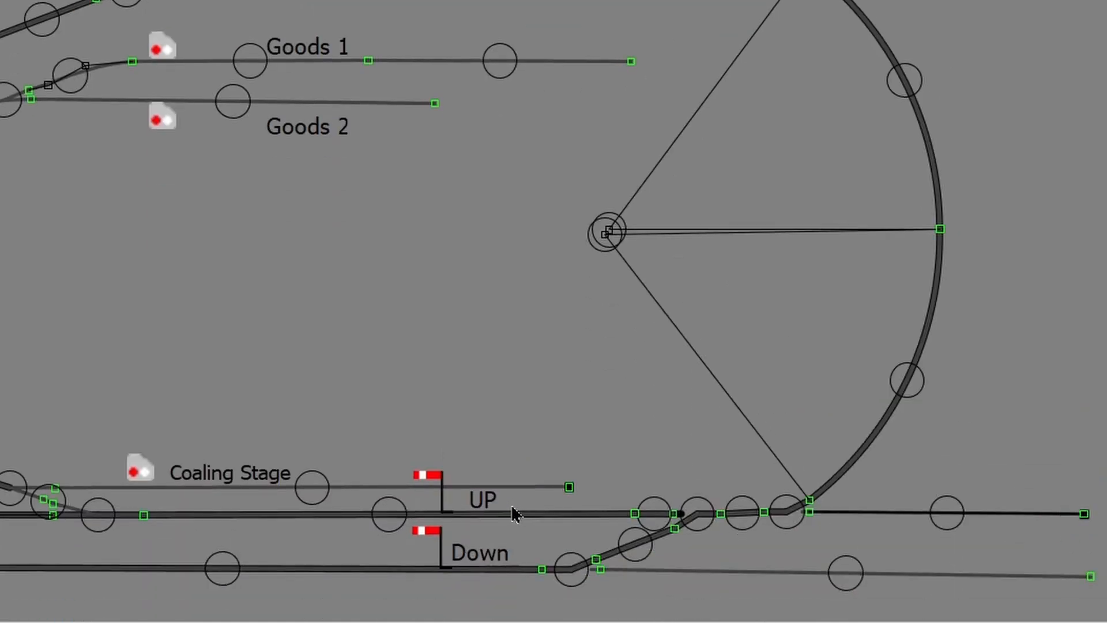
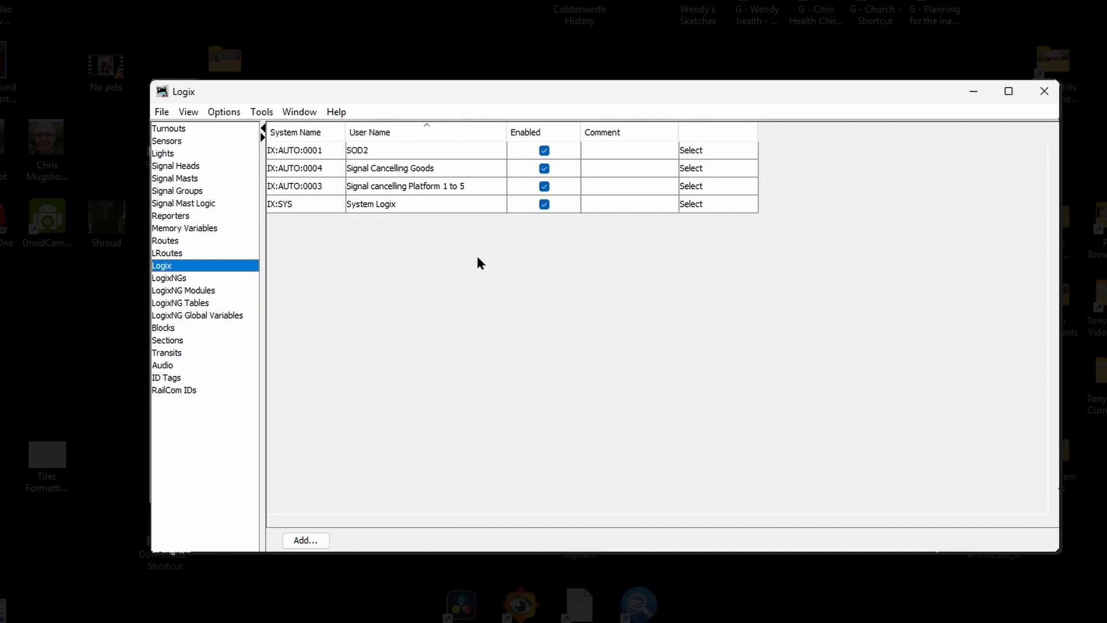
# Step: Create Logix IX:AUTO:0005 with user name 'Cancelling In Up and Down Lines'
pyautogui.click(305, 539)
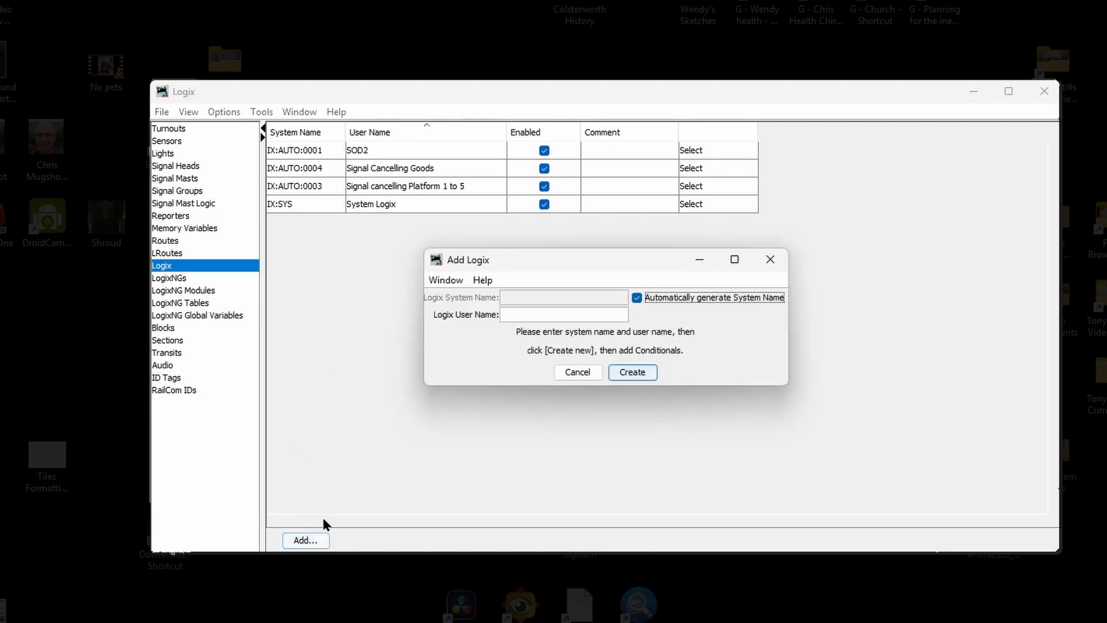
pyautogui.click(506, 315)
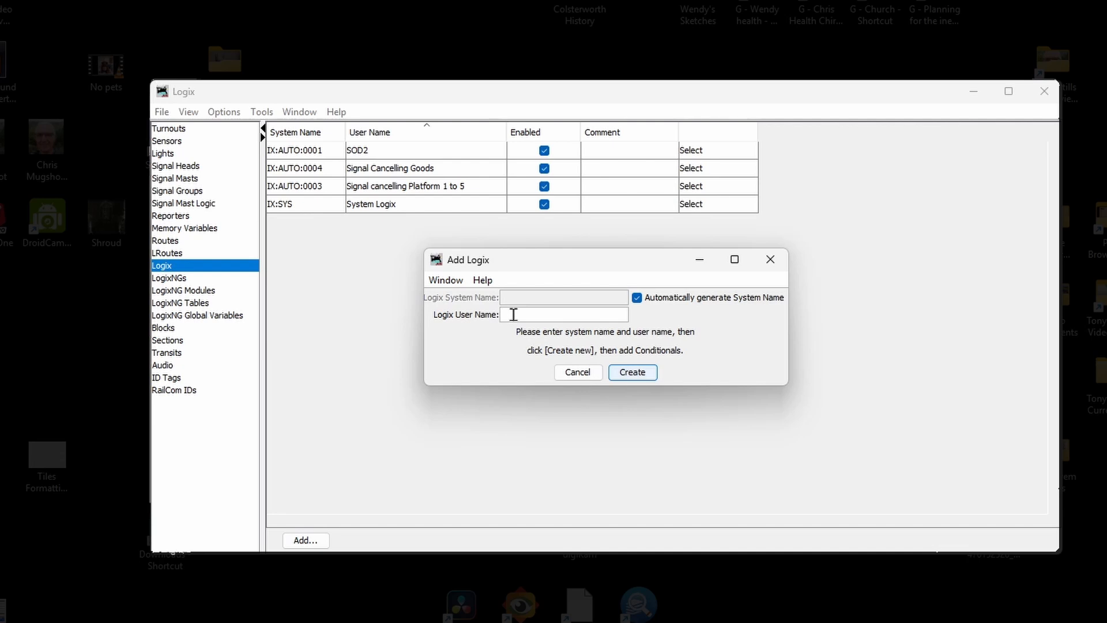
pyautogui.write('Sensor Cancelling In Up and ')
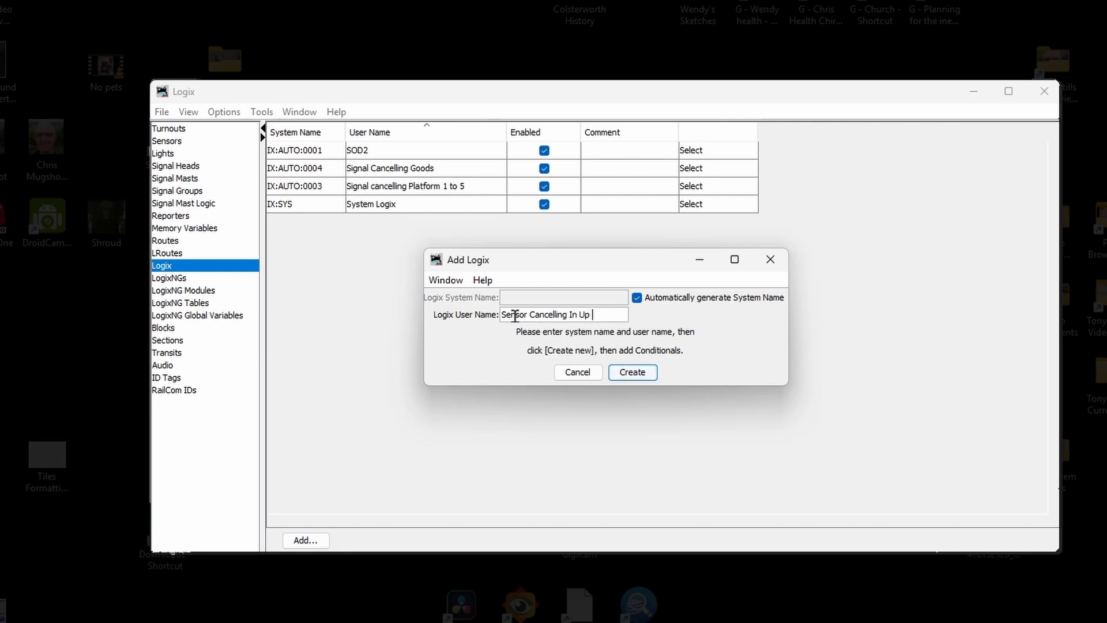
pyautogui.write('Down Lines')
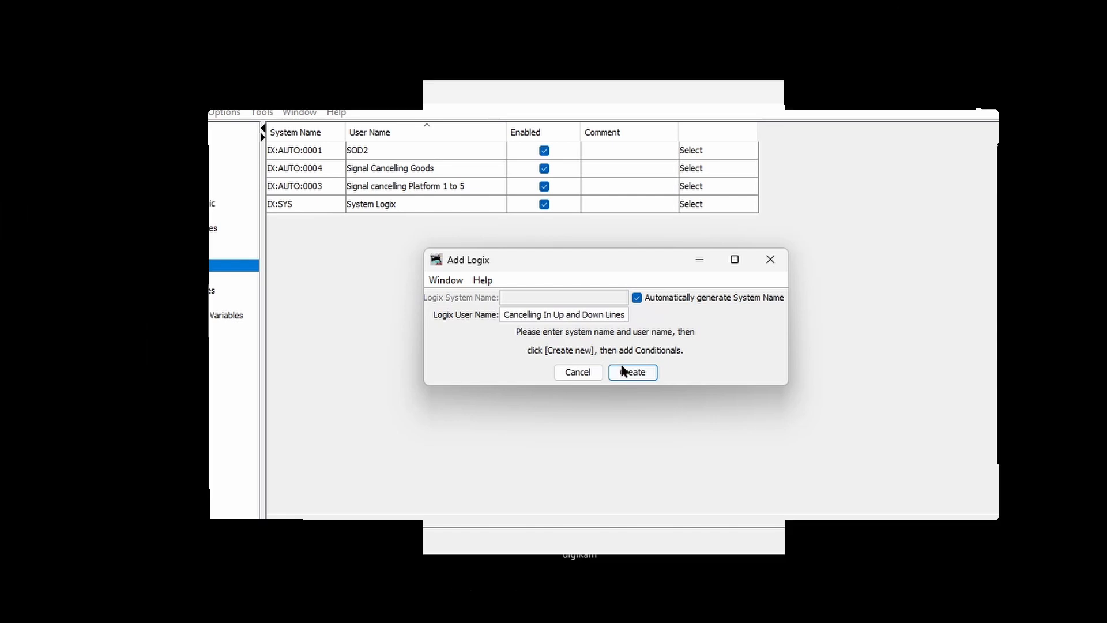
pyautogui.click(627, 373)
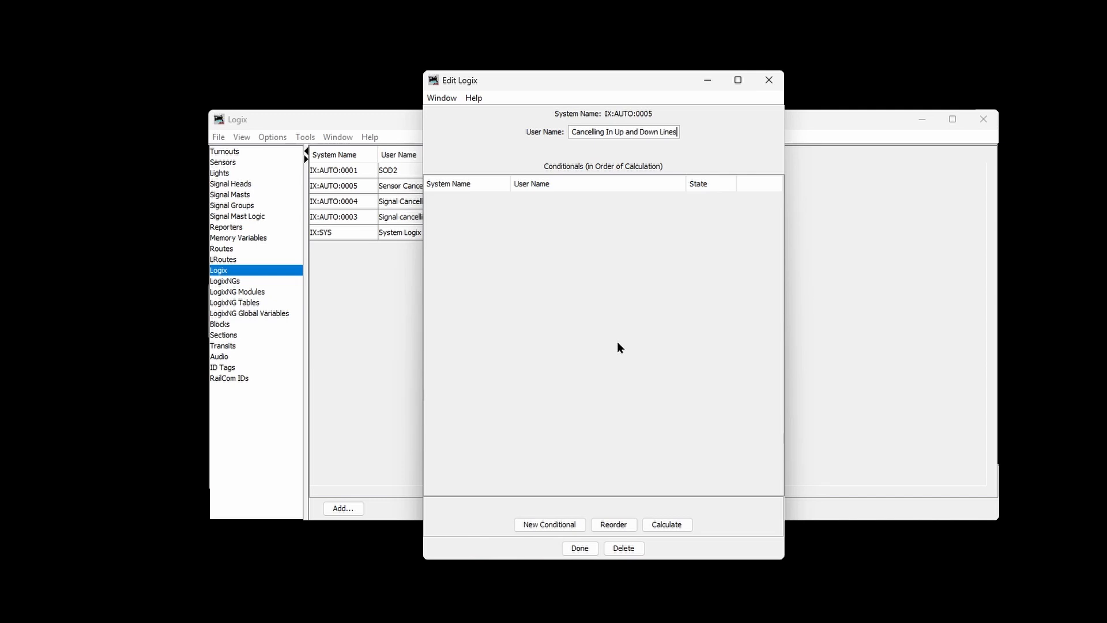
# Step: Add conditional IX:AUTO:0005C1 and name it 'Make Up Inactive when Down is active'
pyautogui.click(536, 525)
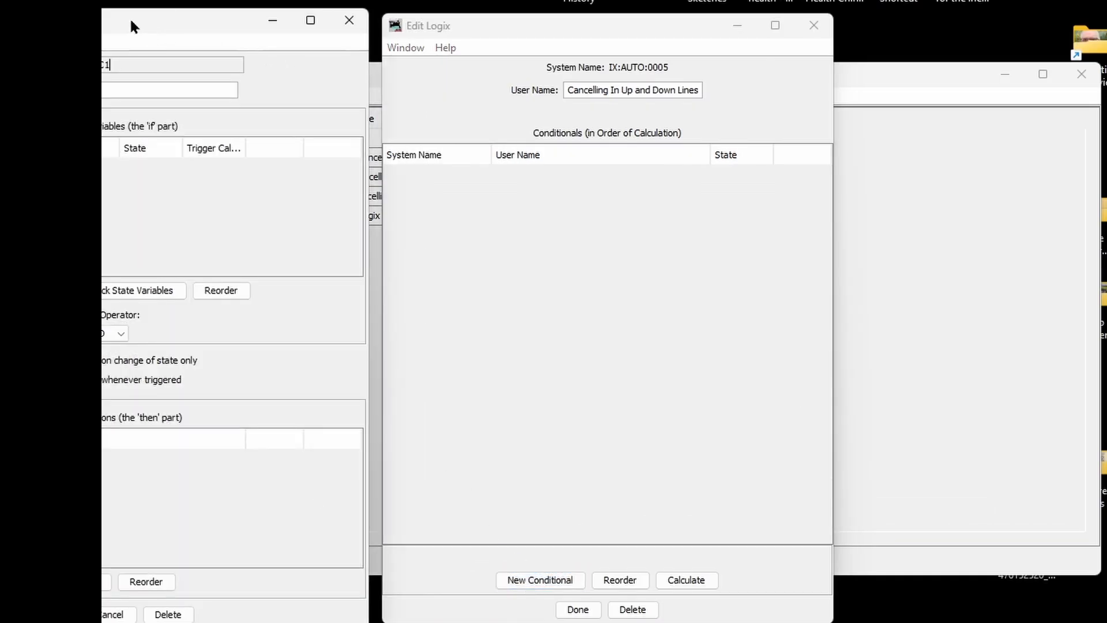
pyautogui.moveTo(129, 17); pyautogui.dragTo(614, 77)
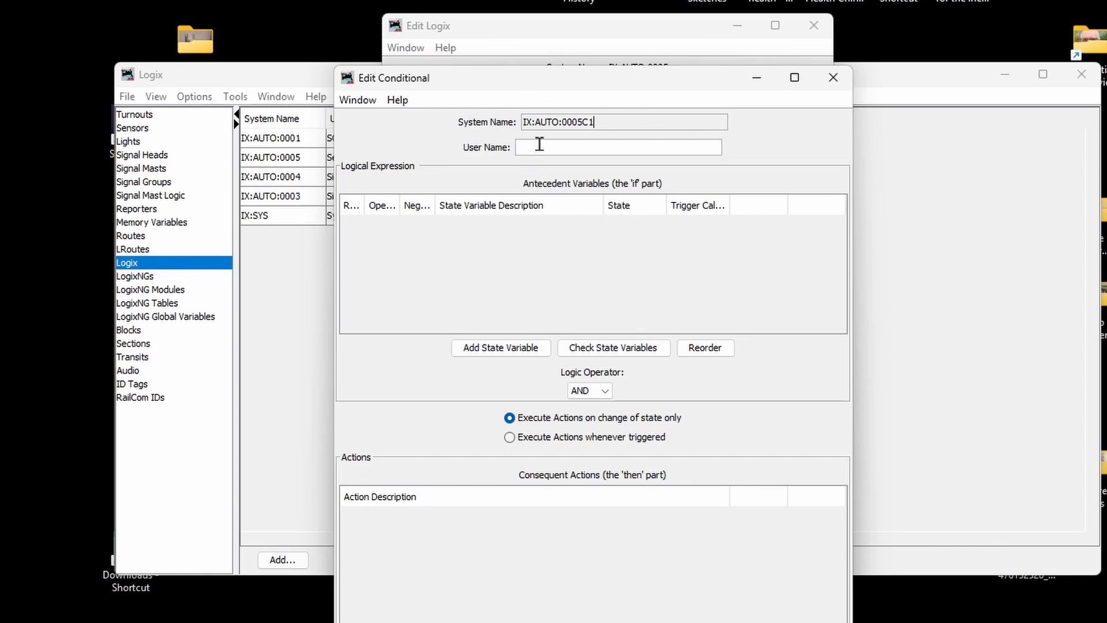
pyautogui.click(548, 151)
pyautogui.write('Make Up Inactive when Down is active')
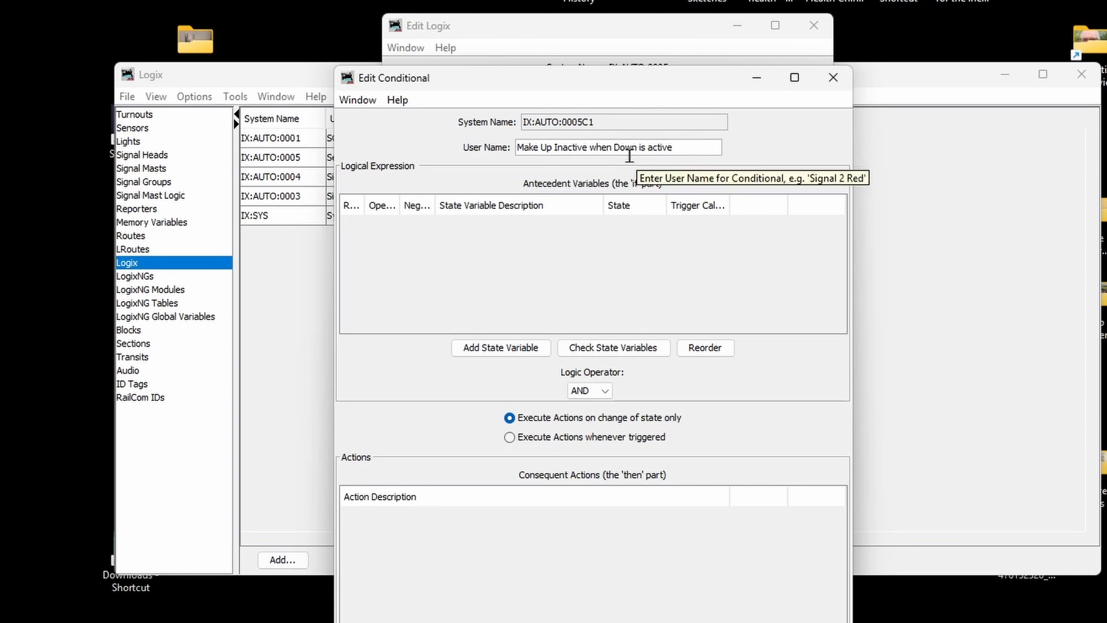
# Step: Add a state variable testing that sensor Down is Sensor Active
pyautogui.click(506, 349)
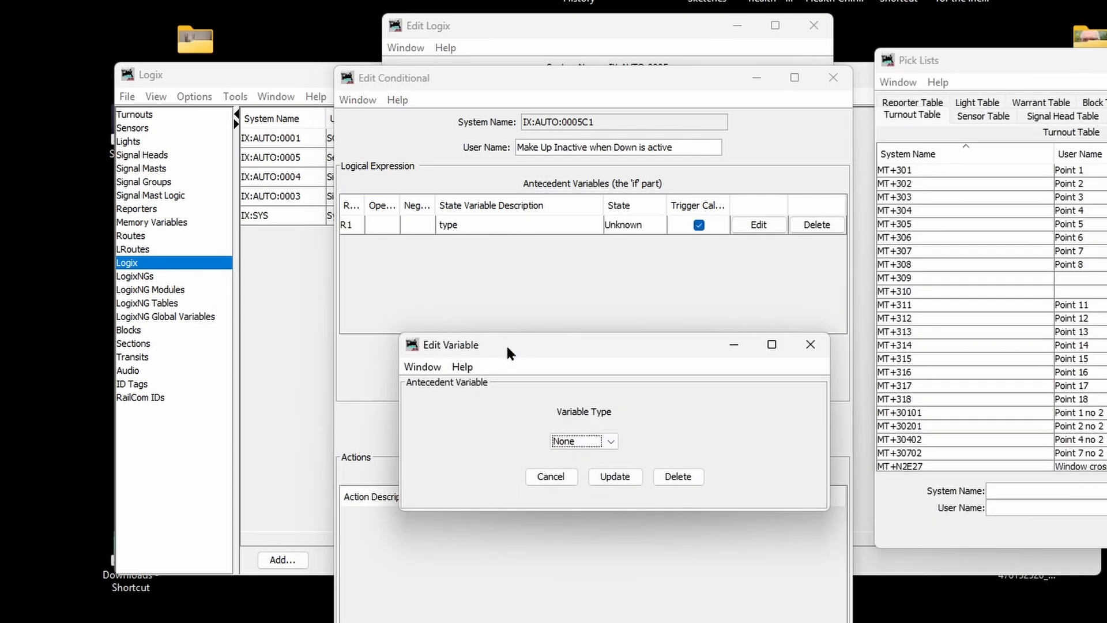
pyautogui.click(609, 442)
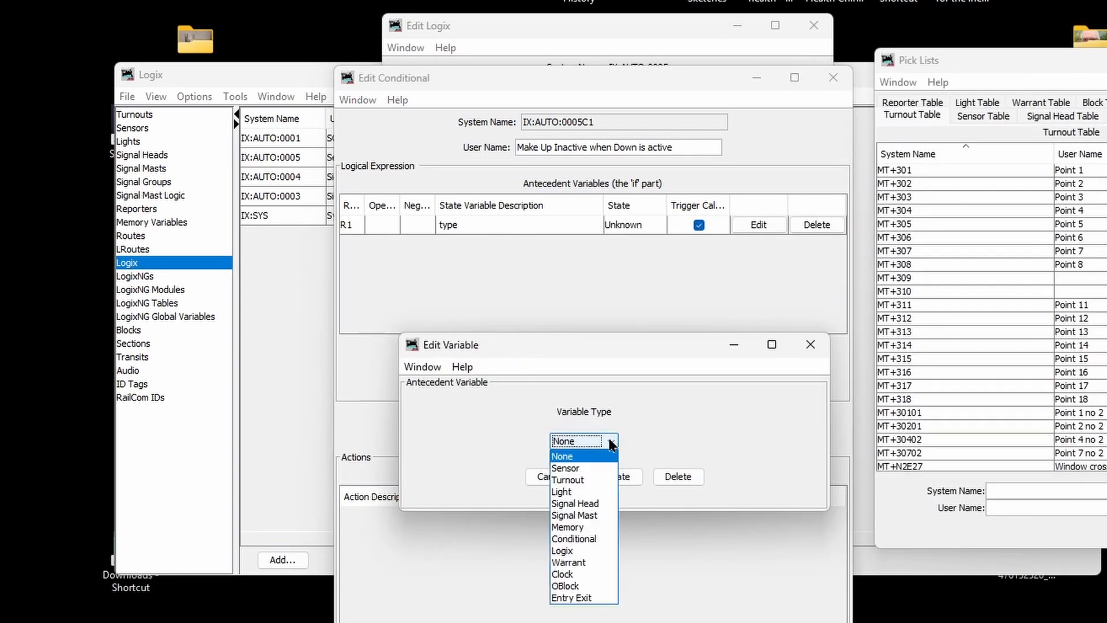
pyautogui.click(591, 469)
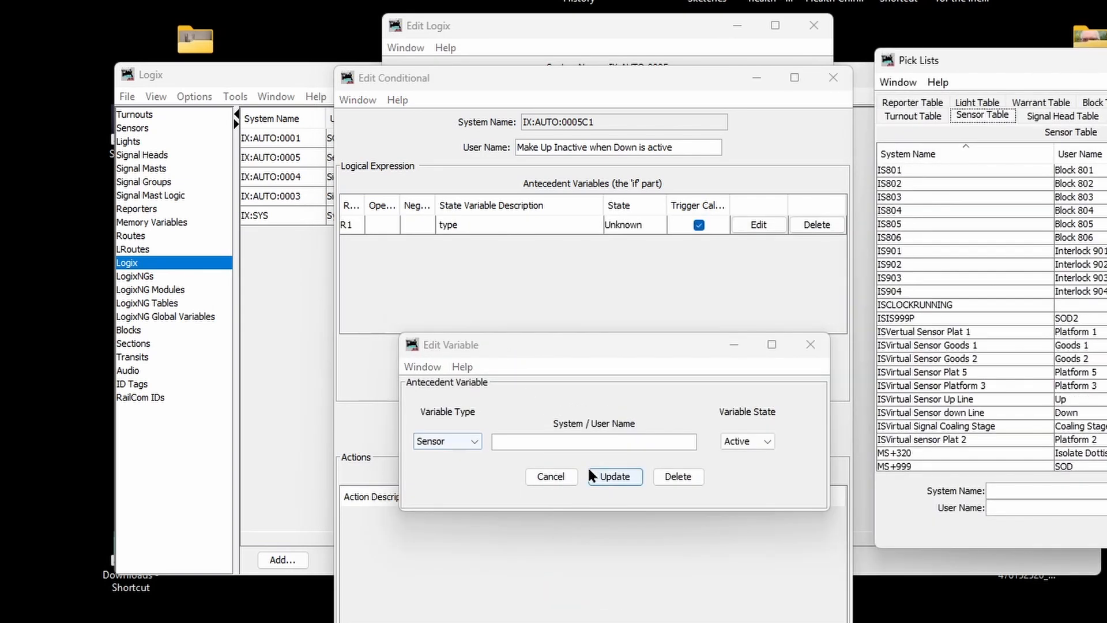
pyautogui.click(535, 441)
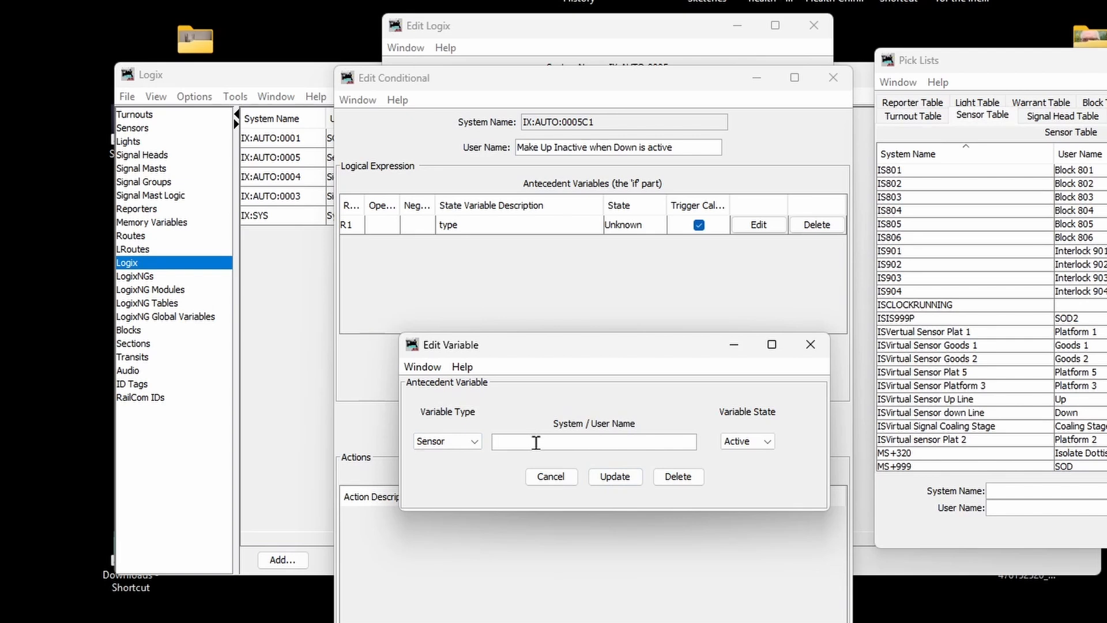
pyautogui.write('Down')
pyautogui.click(614, 476)
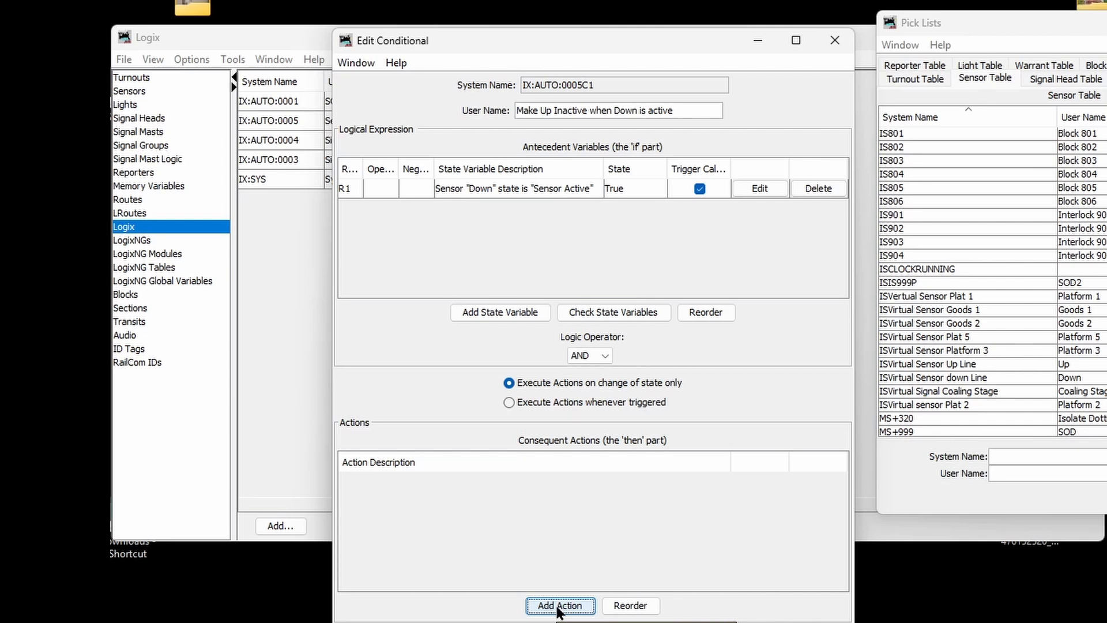
# Step: Add an action that sets sensor Up to Inactive on change to true
pyautogui.click(558, 607)
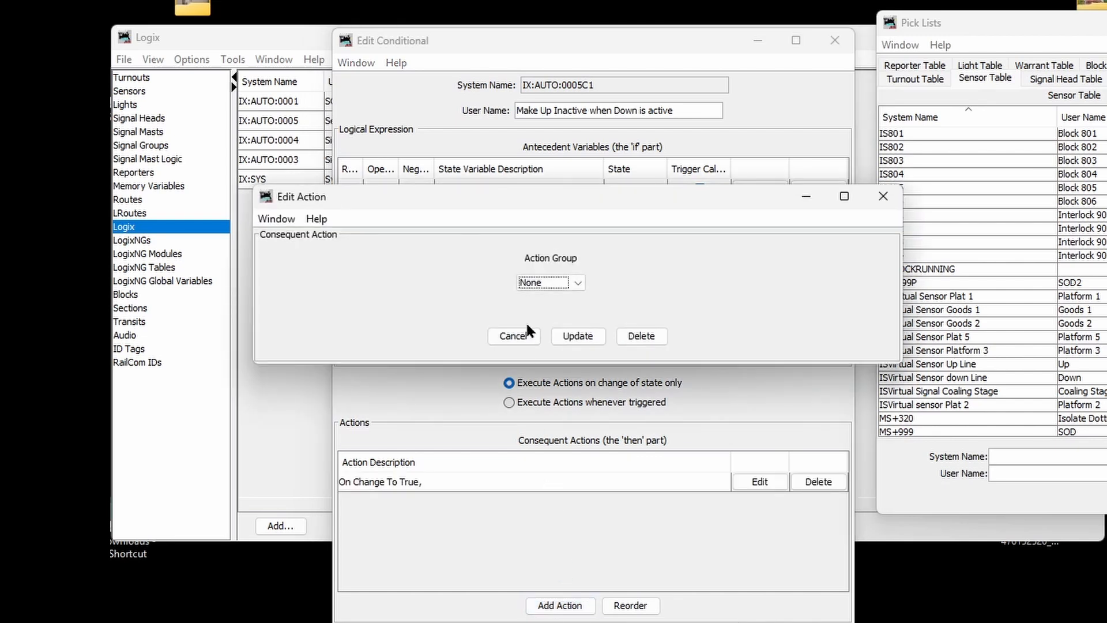
pyautogui.click(570, 282)
pyautogui.click(547, 309)
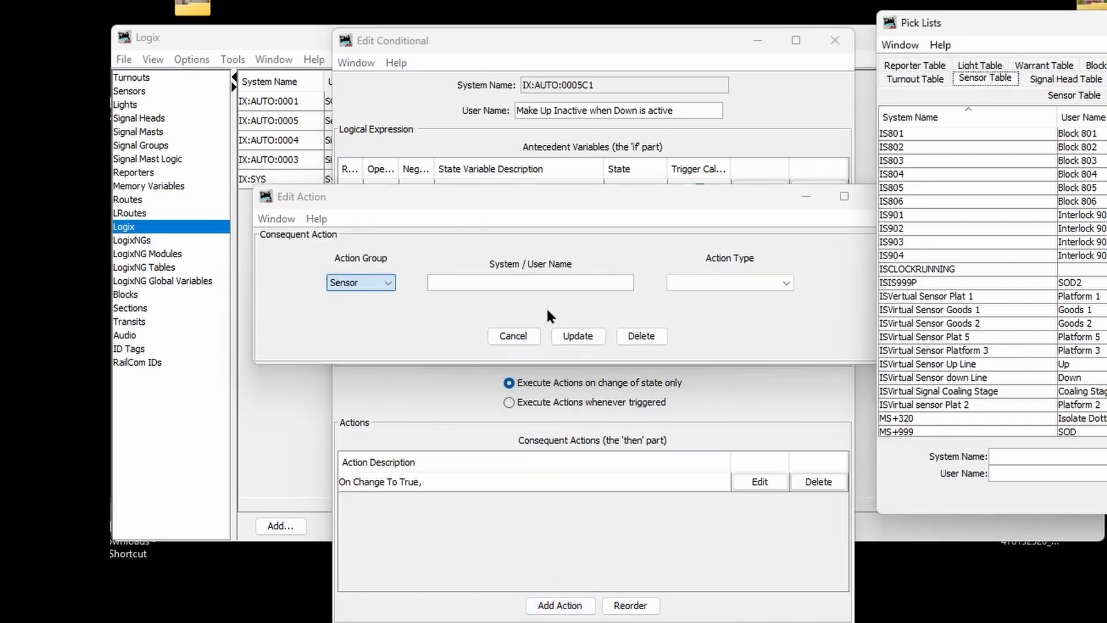
pyautogui.click(474, 283)
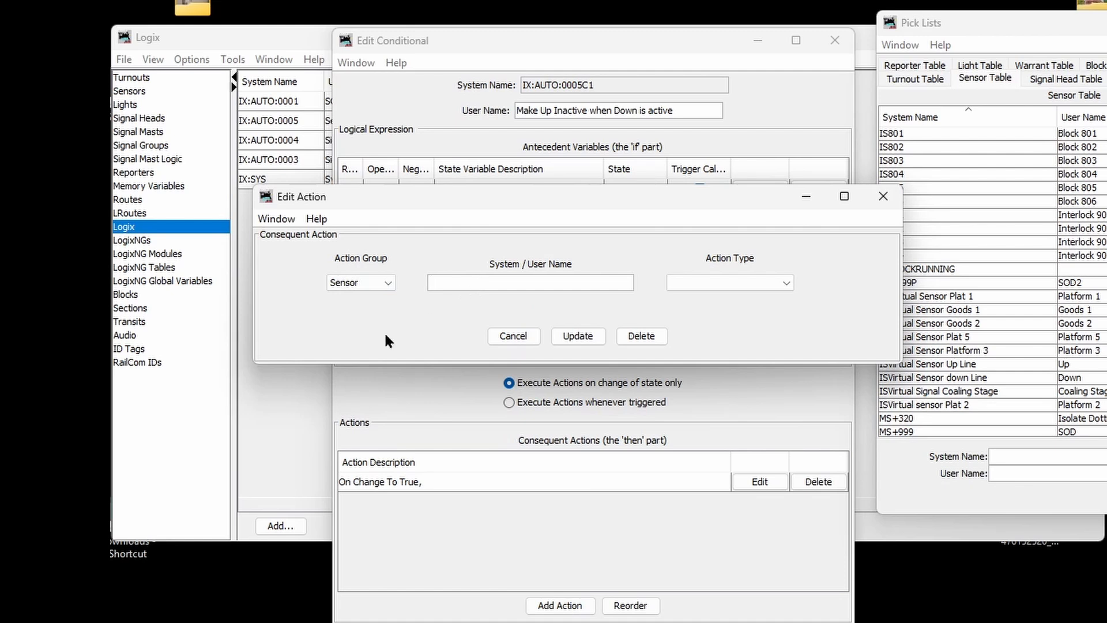
pyautogui.write('Up')
pyautogui.click(790, 283)
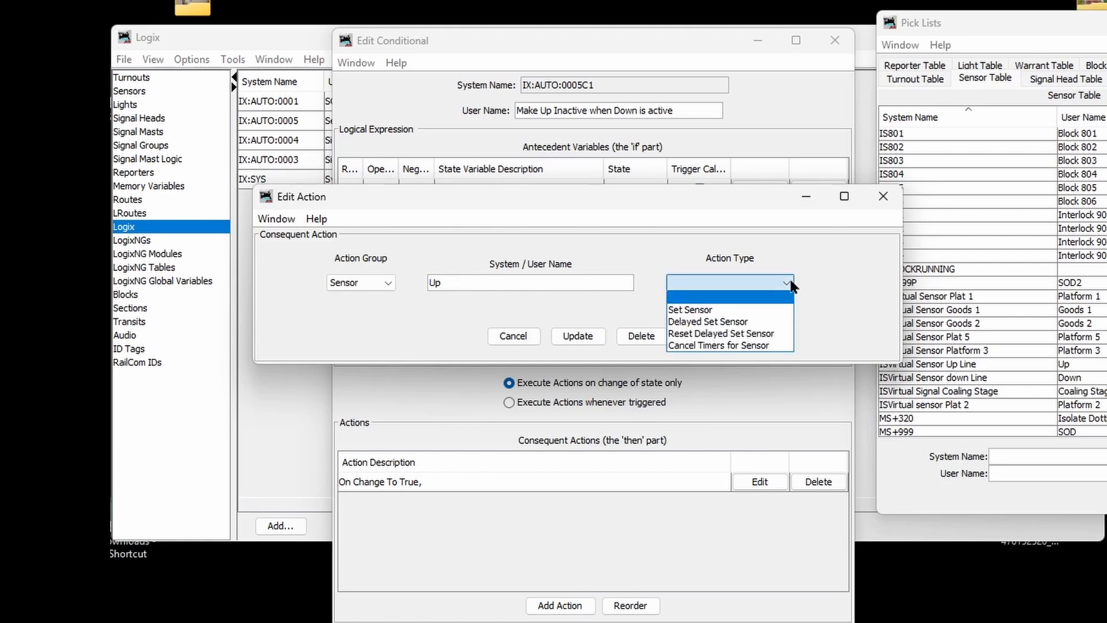
pyautogui.click(748, 311)
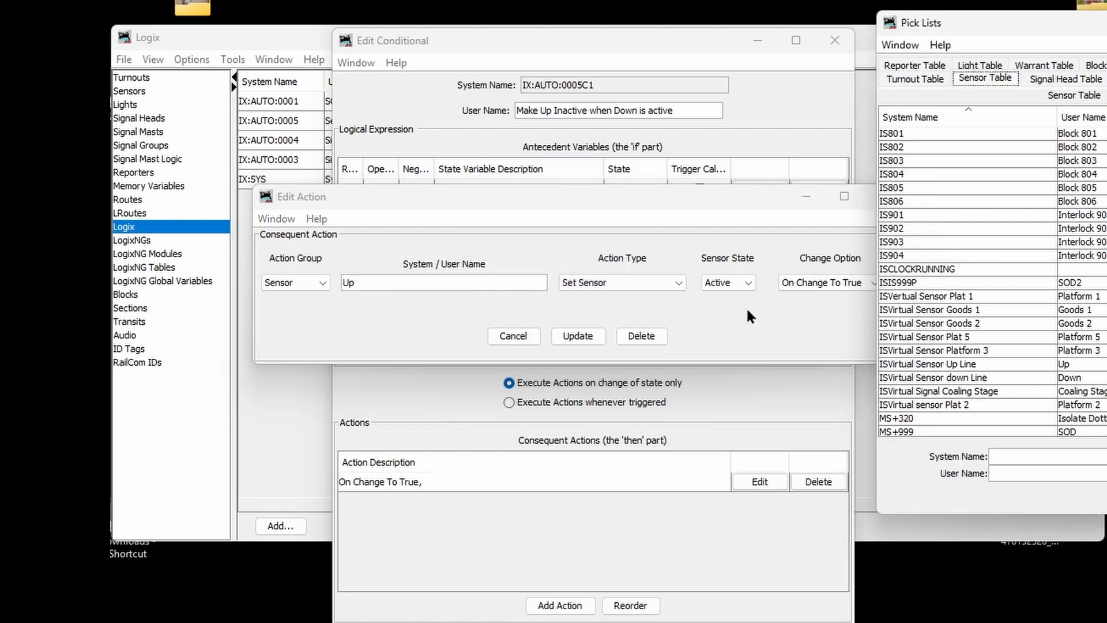
pyautogui.click(745, 281)
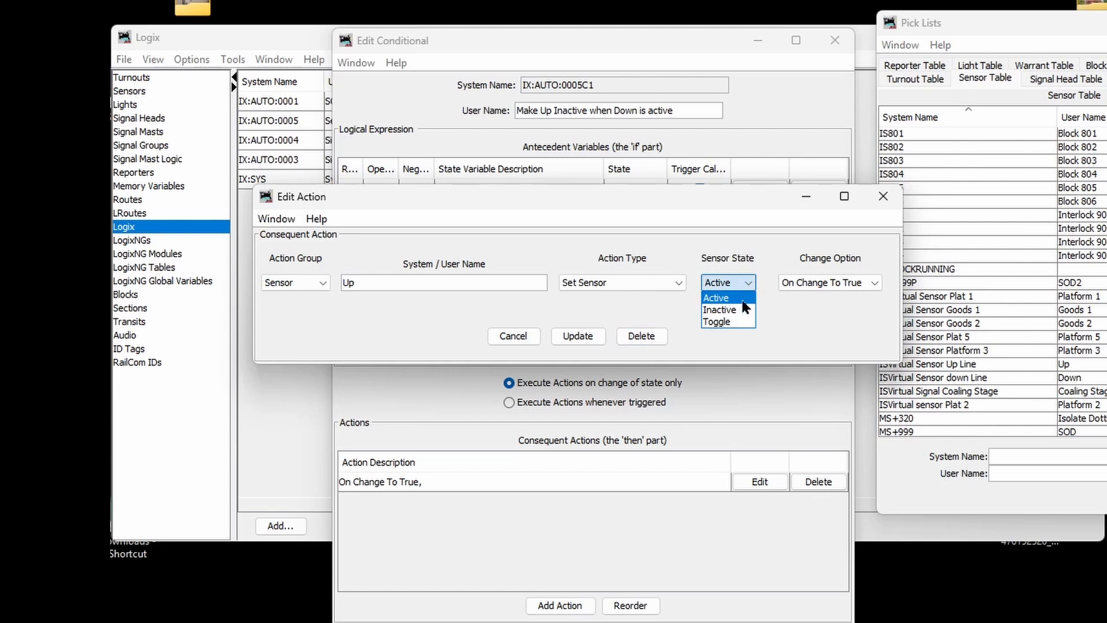
pyautogui.click(738, 309)
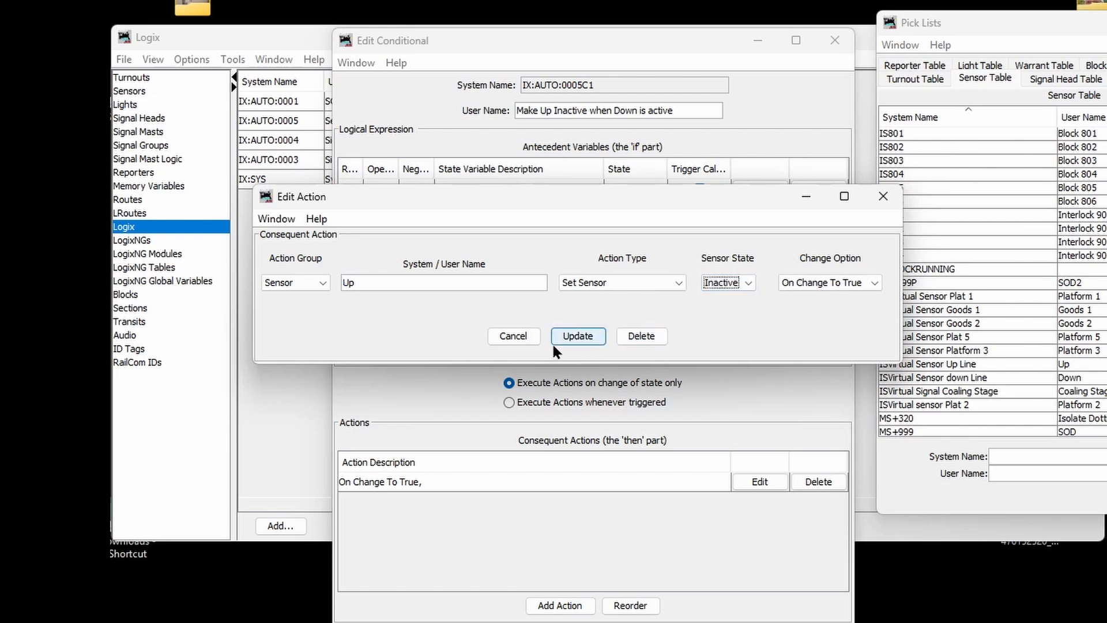
pyautogui.click(572, 339)
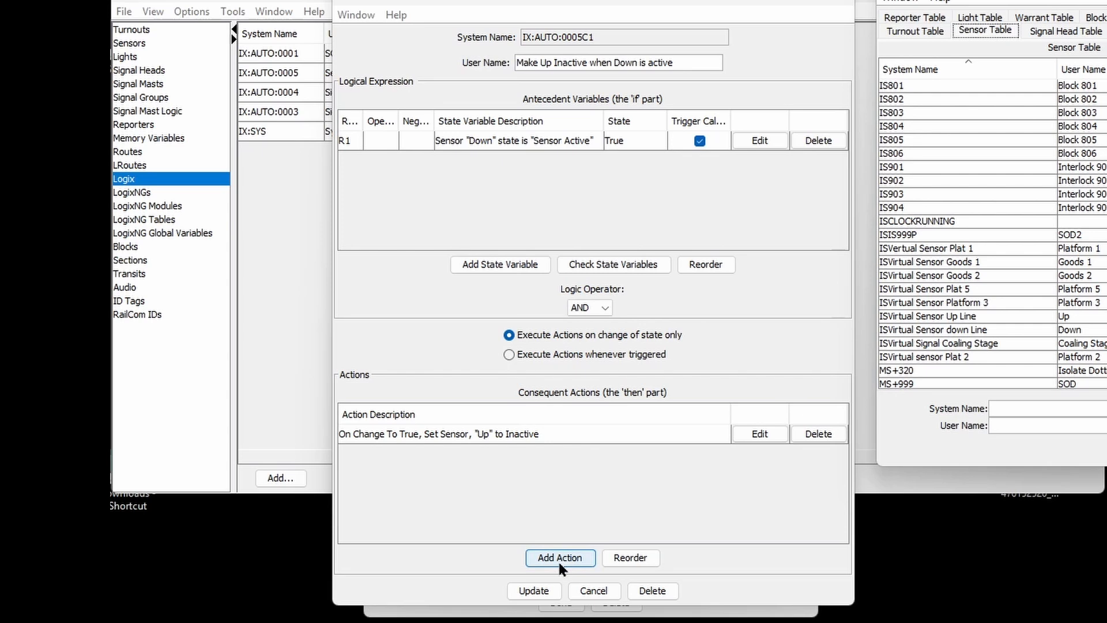
# Step: Save the first conditional and add a second conditional to the Logix
pyautogui.click(541, 594)
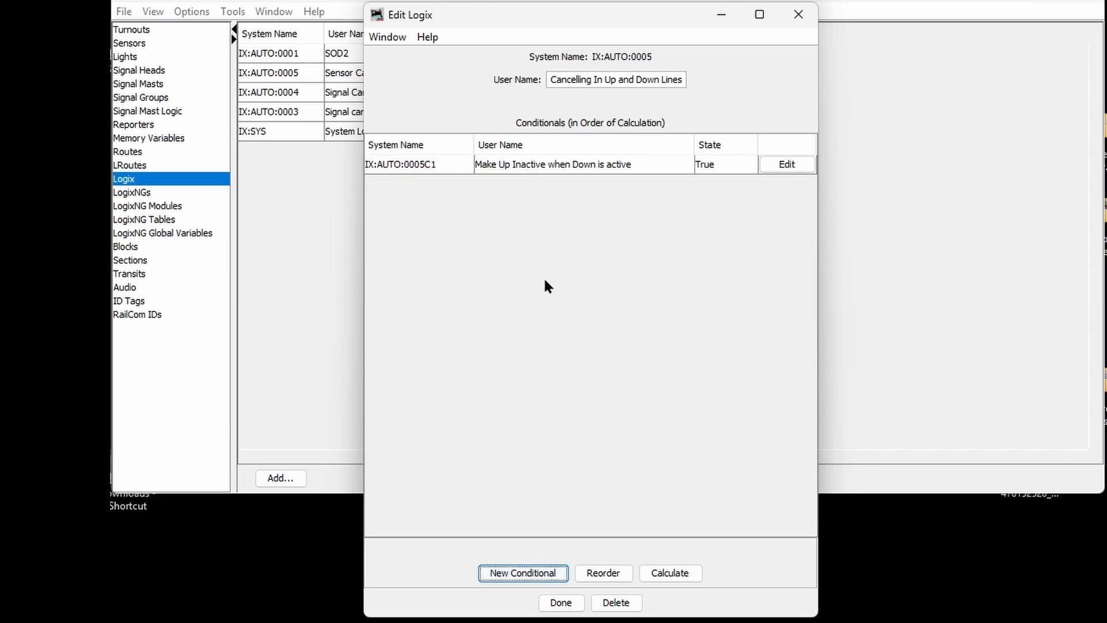
pyautogui.click(531, 574)
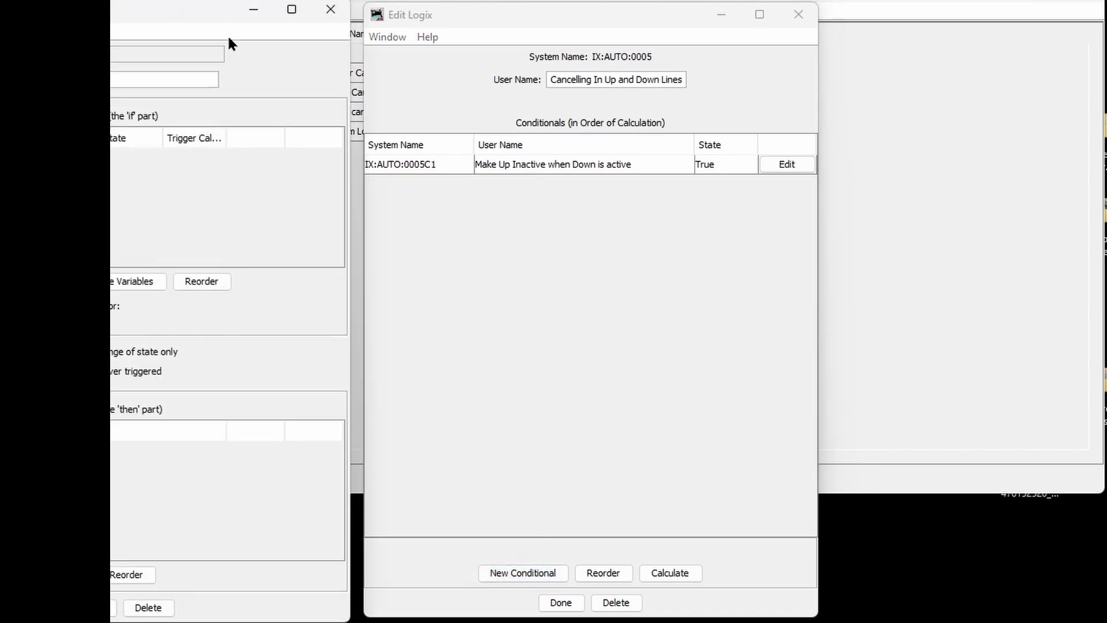
pyautogui.moveTo(141, 16); pyautogui.dragTo(623, 205)
# Step: Name the new conditional 'Make Down inactive when Up is active'
pyautogui.click(496, 266)
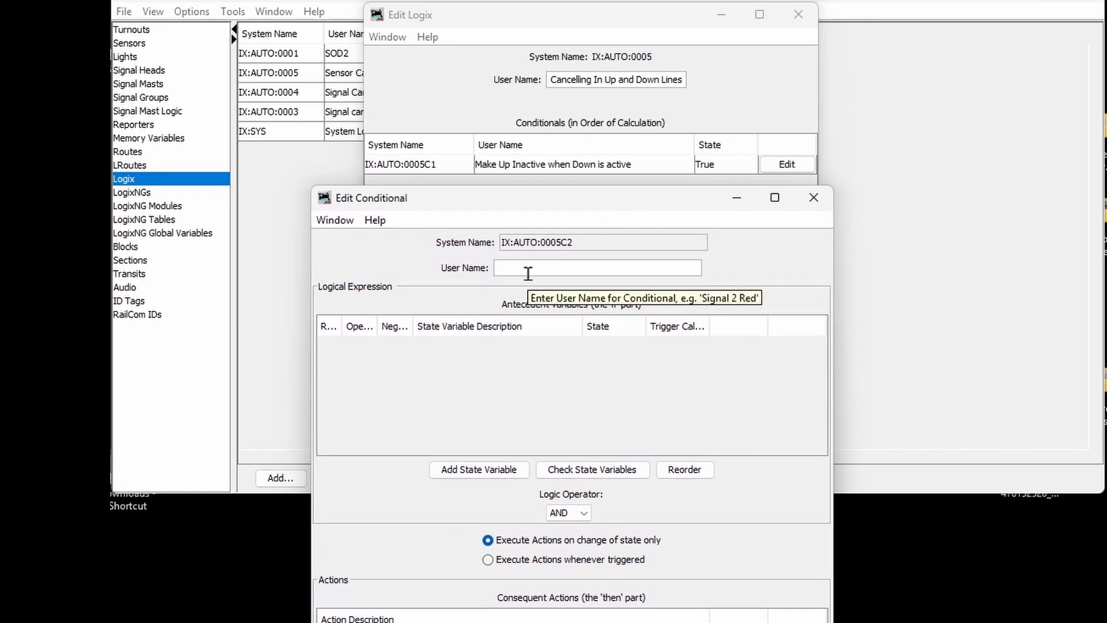
pyautogui.write('Make Down ')
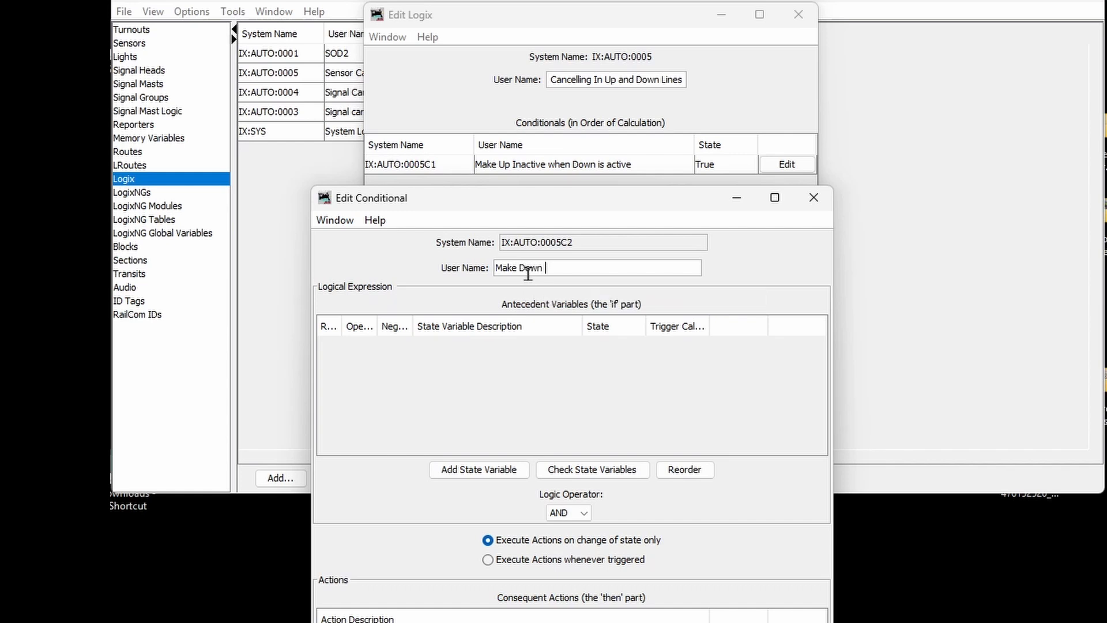
pyautogui.write('inactive when Up is')
pyautogui.write('active')
pyautogui.moveTo(617, 195); pyautogui.dragTo(631, 7)
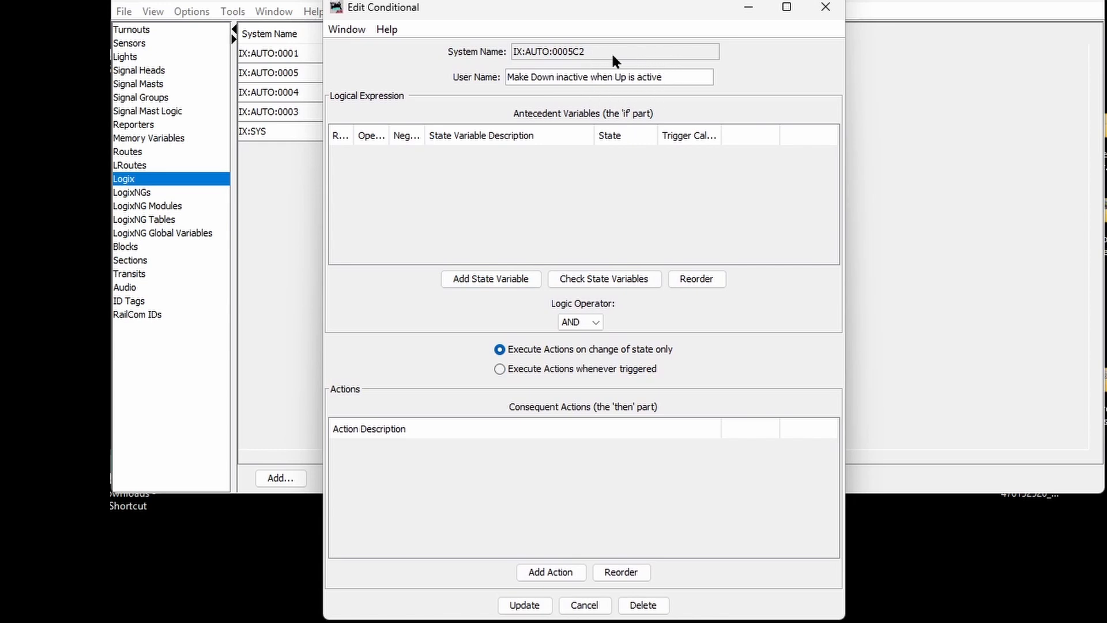
# Step: Add a state variable testing that sensor Up is Sensor Active
pyautogui.click(502, 279)
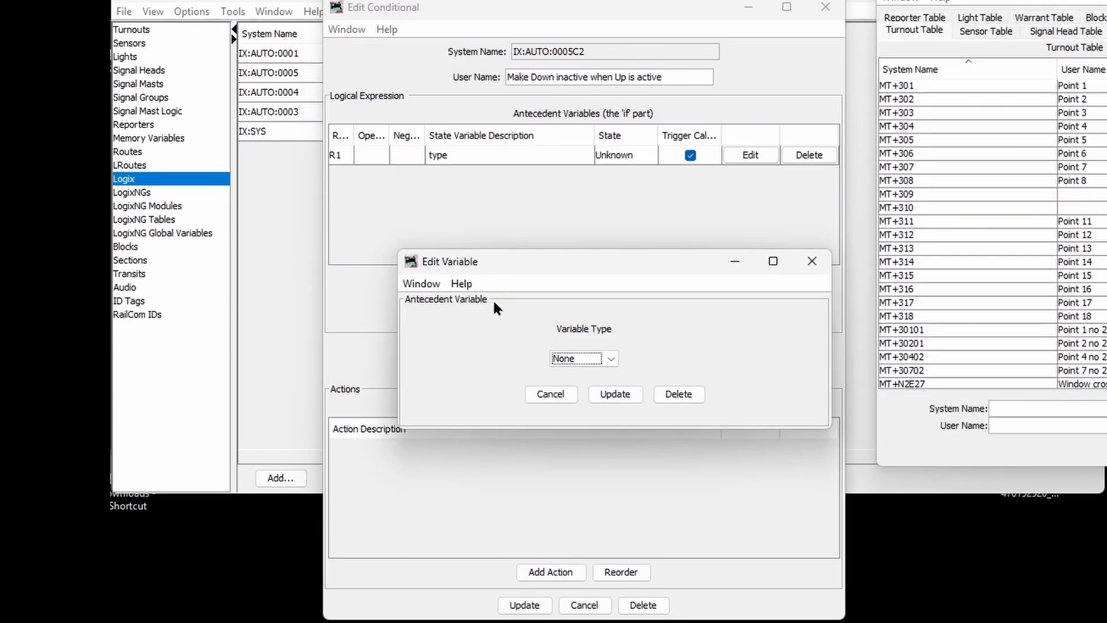
pyautogui.click(610, 357)
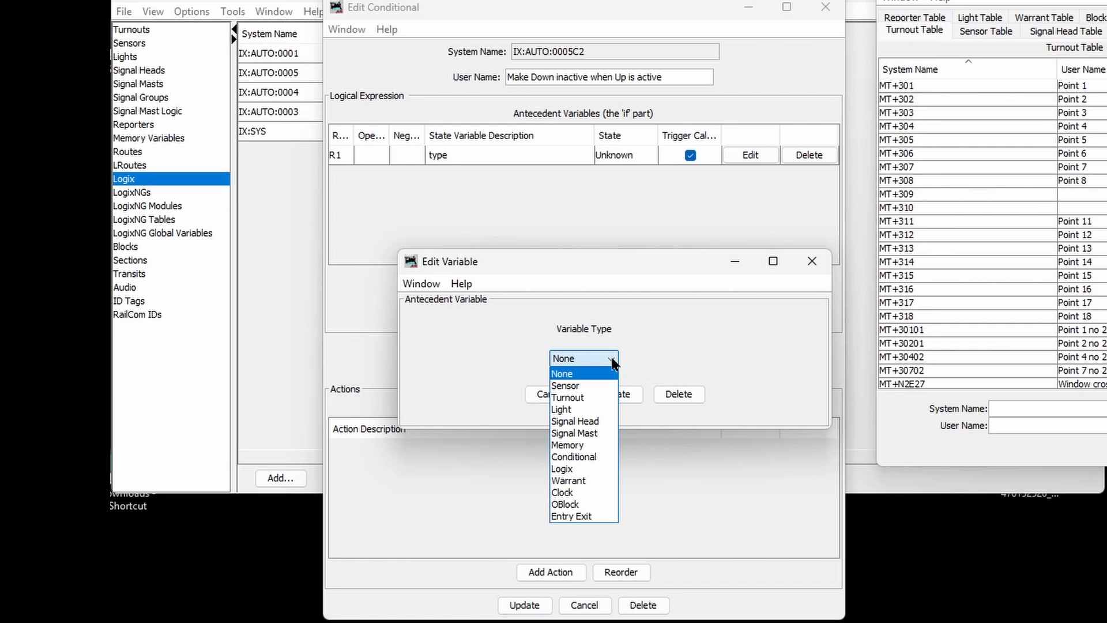
pyautogui.click(594, 386)
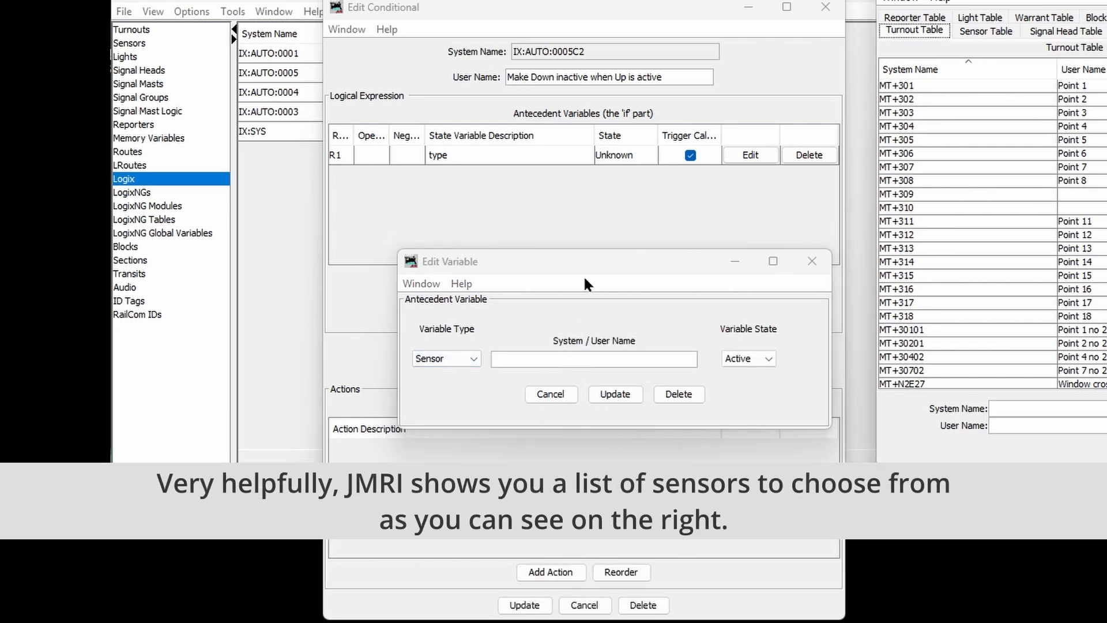
pyautogui.click(540, 358)
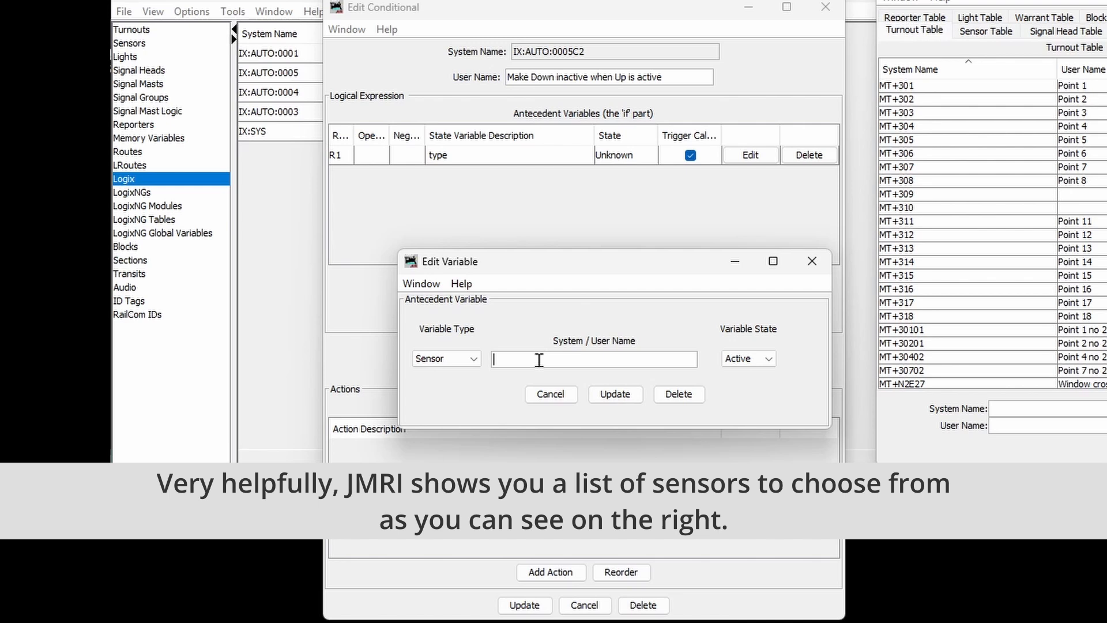
pyautogui.write('Up')
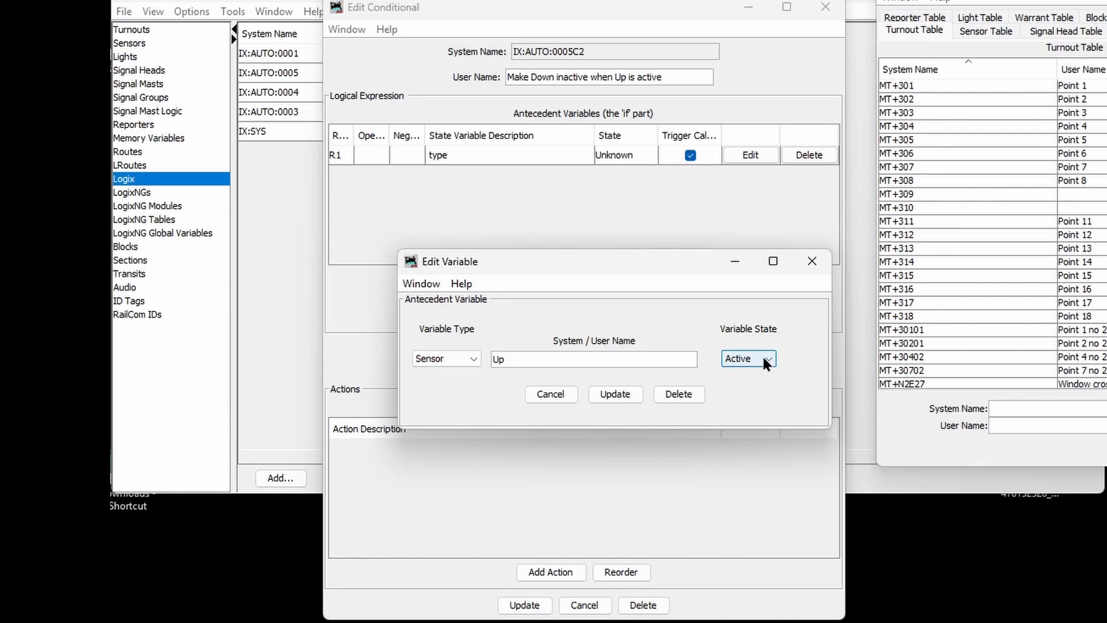
pyautogui.click(614, 394)
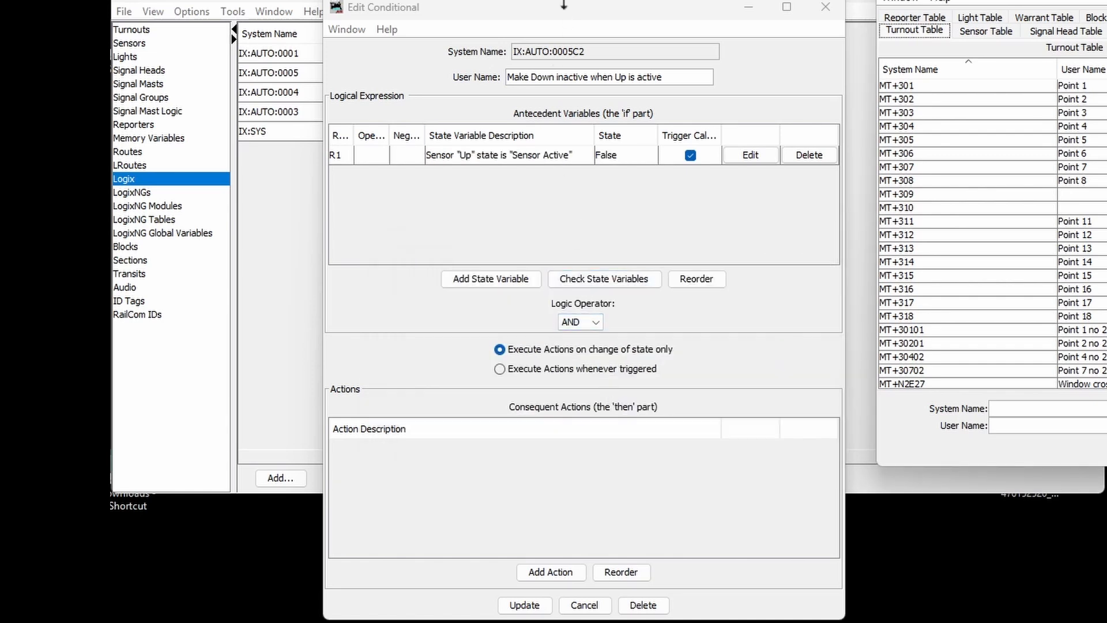
pyautogui.moveTo(558, 10); pyautogui.dragTo(565, 0)
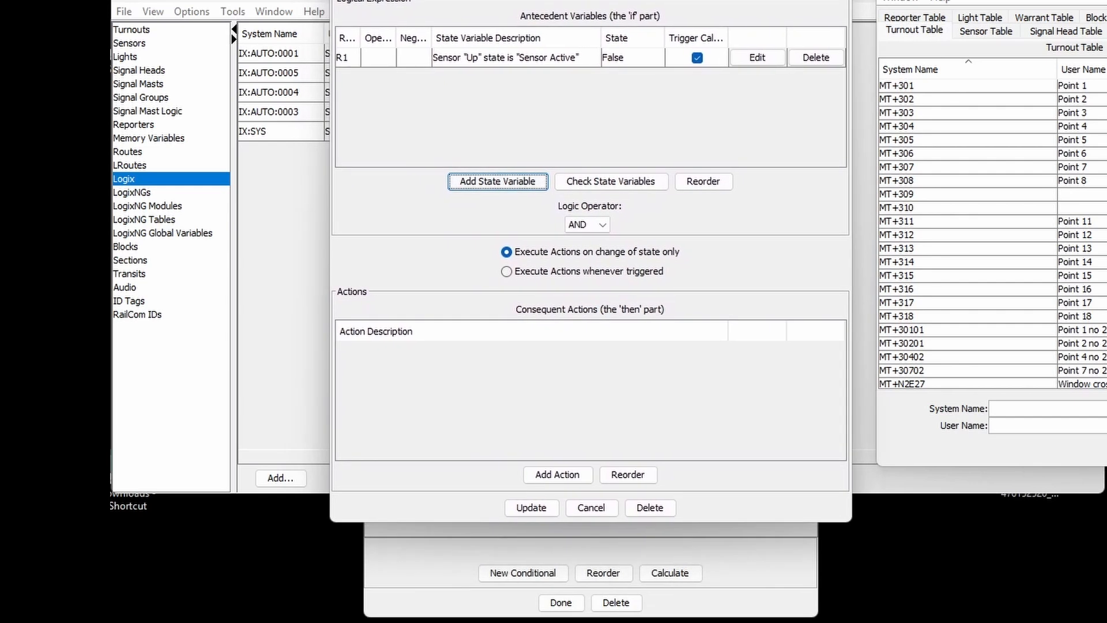
# Step: Add an action setting sensor Down to Inactive on change to true, and save the conditional
pyautogui.click(569, 475)
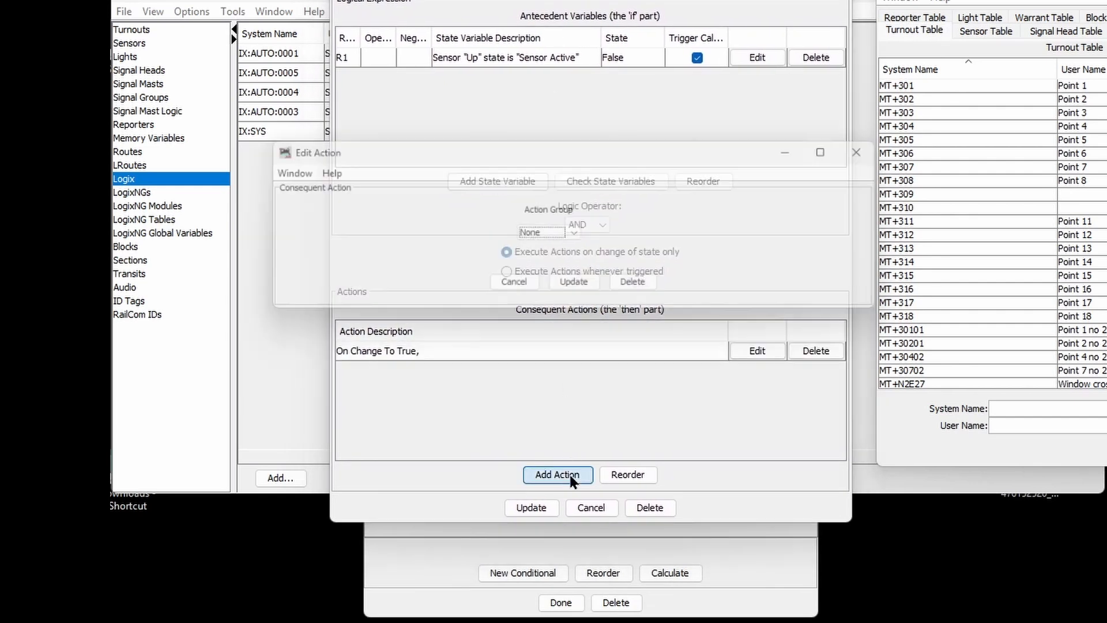
pyautogui.click(574, 234)
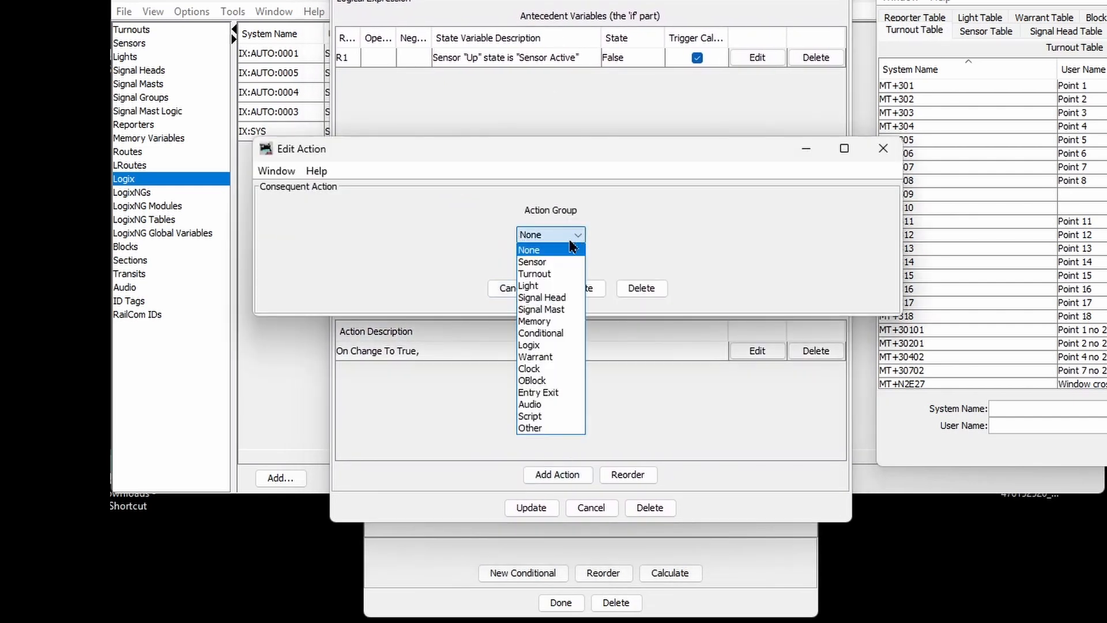
pyautogui.click(558, 268)
pyautogui.click(459, 239)
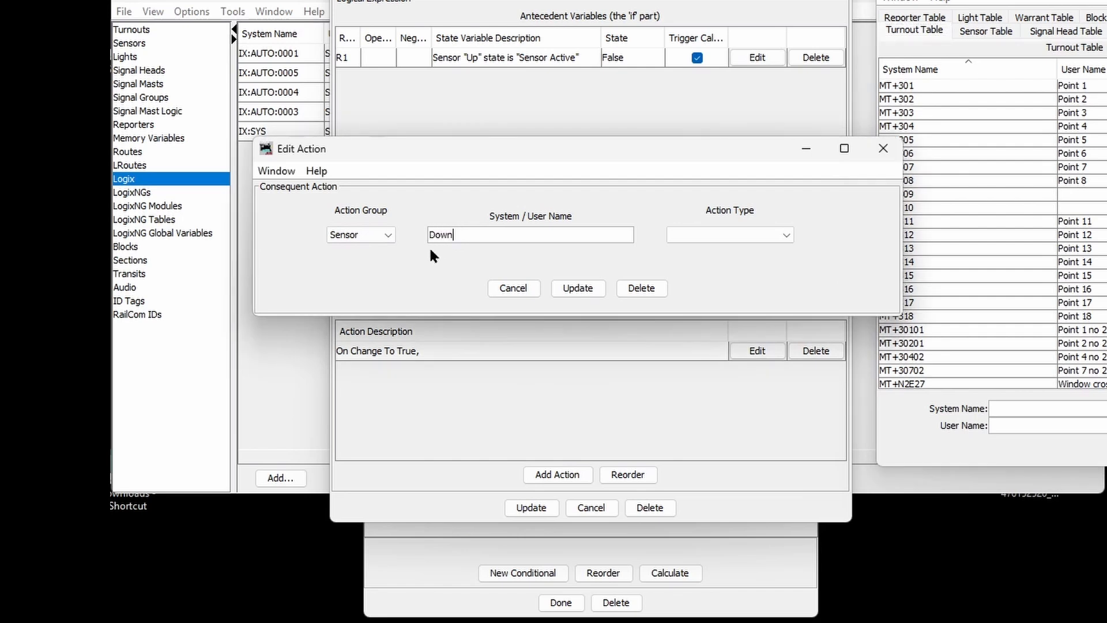
pyautogui.click(786, 234)
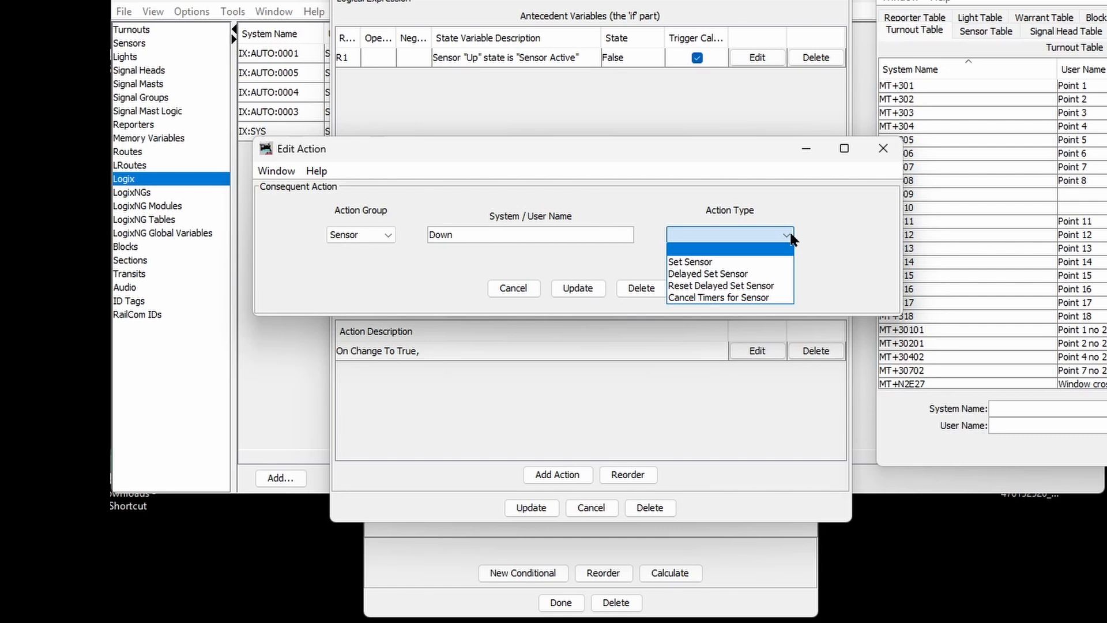
pyautogui.click(745, 265)
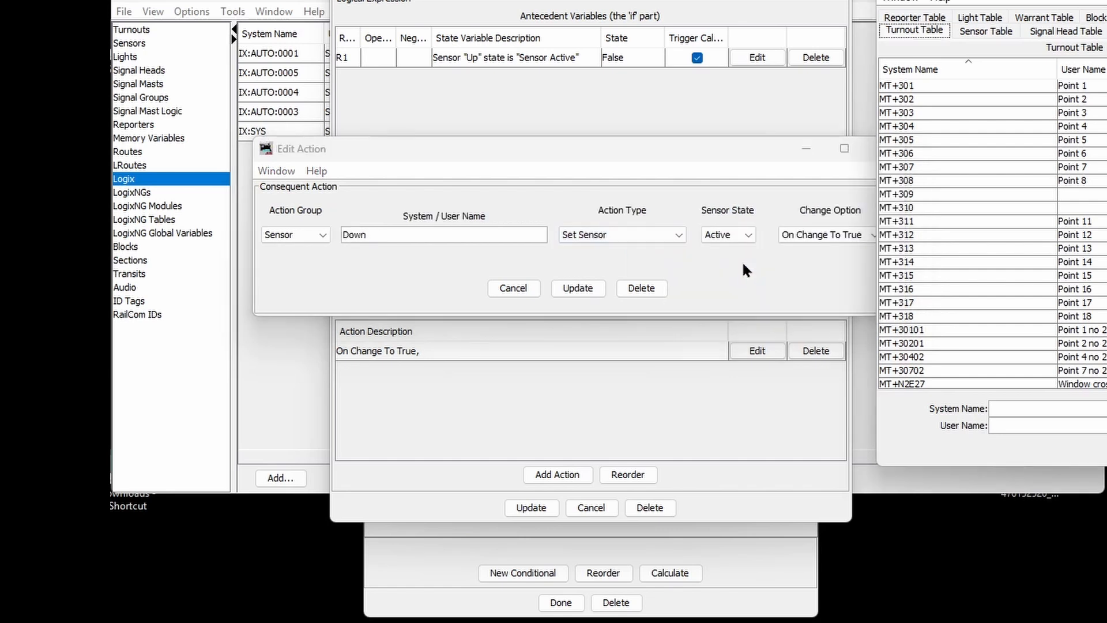
pyautogui.click(748, 236)
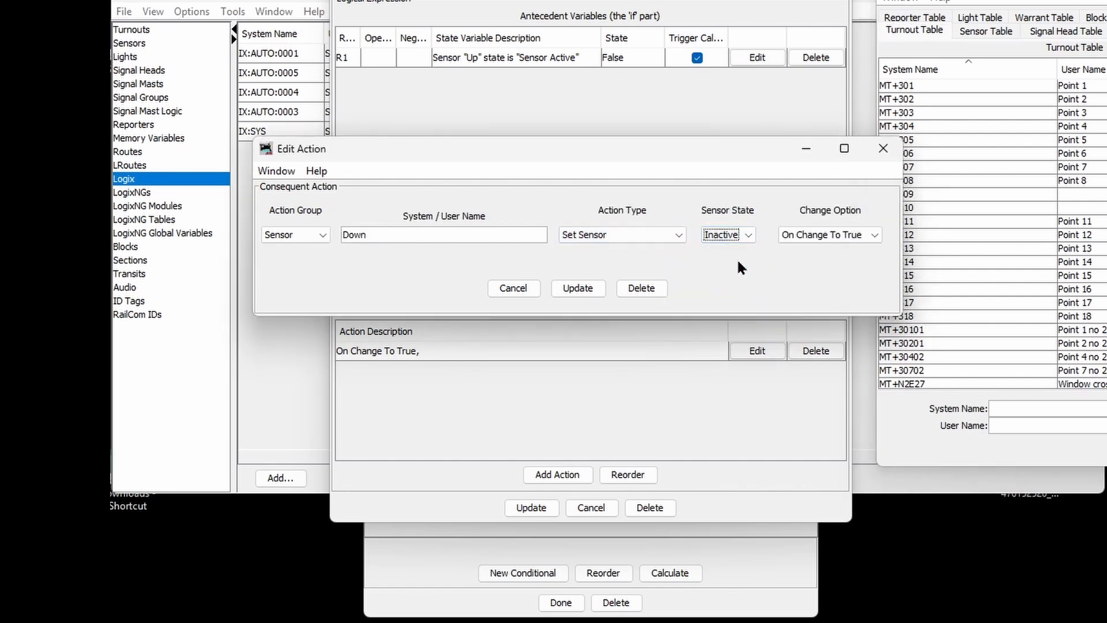
pyautogui.click(577, 287)
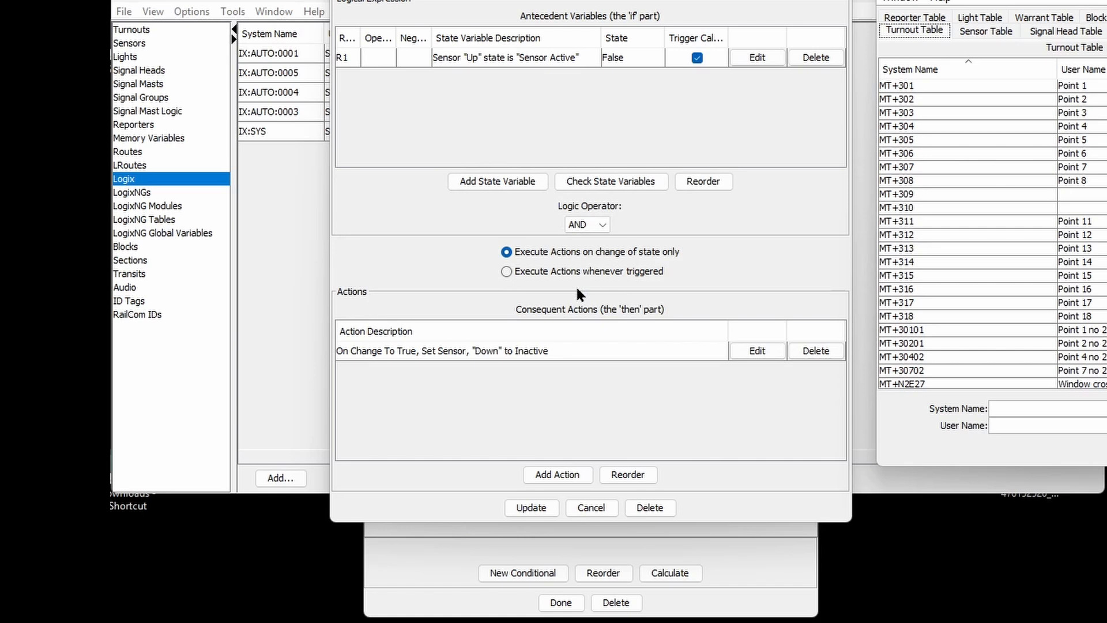
pyautogui.click(531, 507)
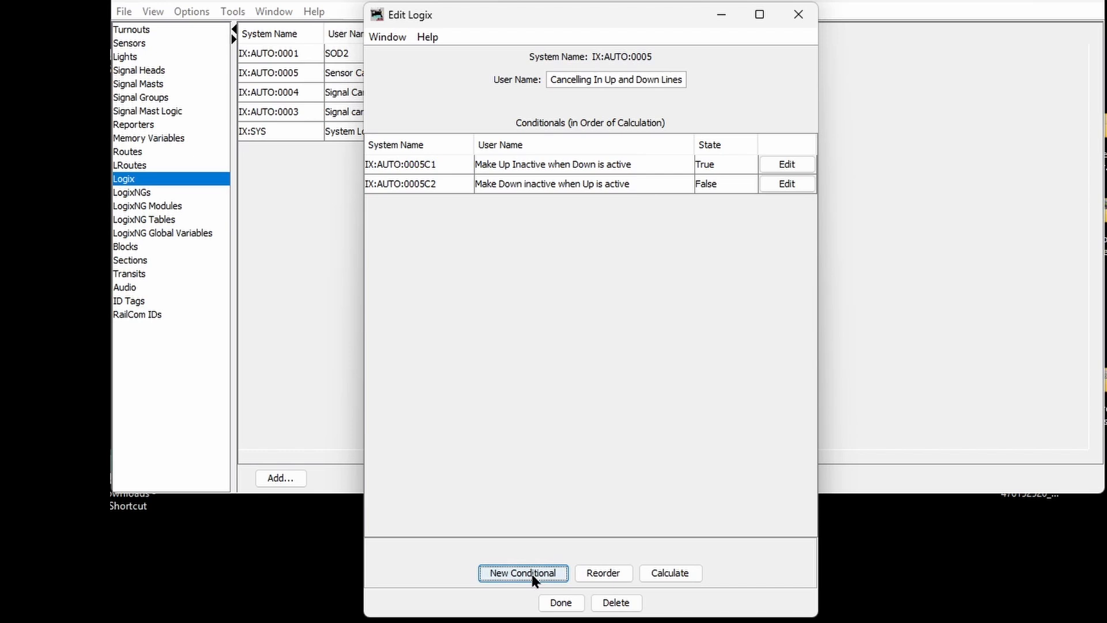
# Step: Finish editing the Cancelling In Up and Down Lines Logix with Done
pyautogui.click(552, 603)
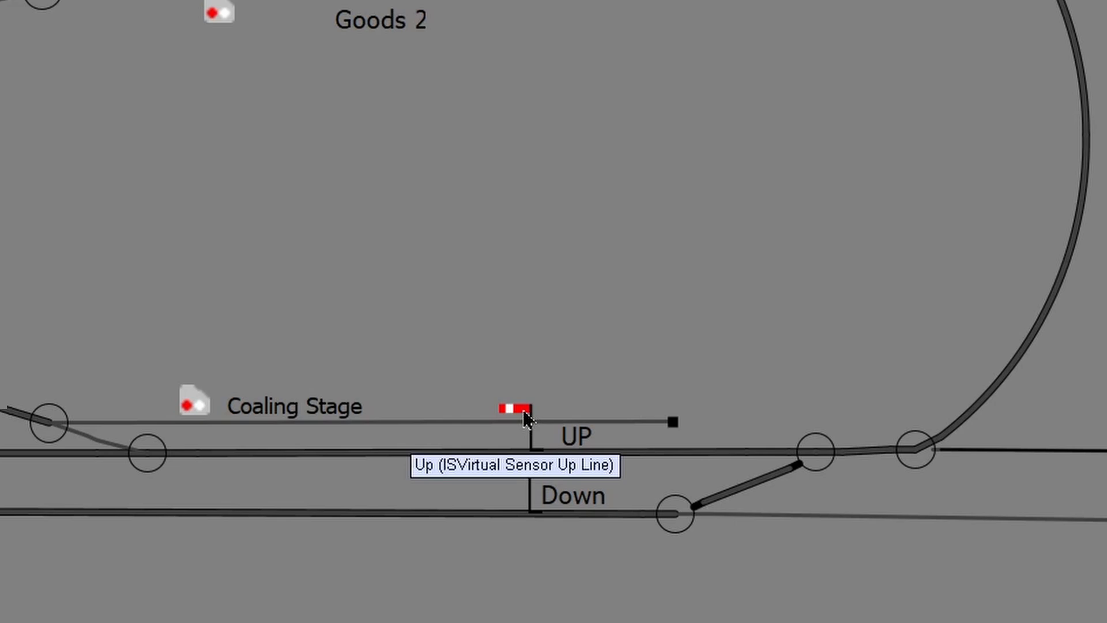
# Step: Clear Up, then Down, then Up again, checking each returns the other to danger
pyautogui.click(526, 417)
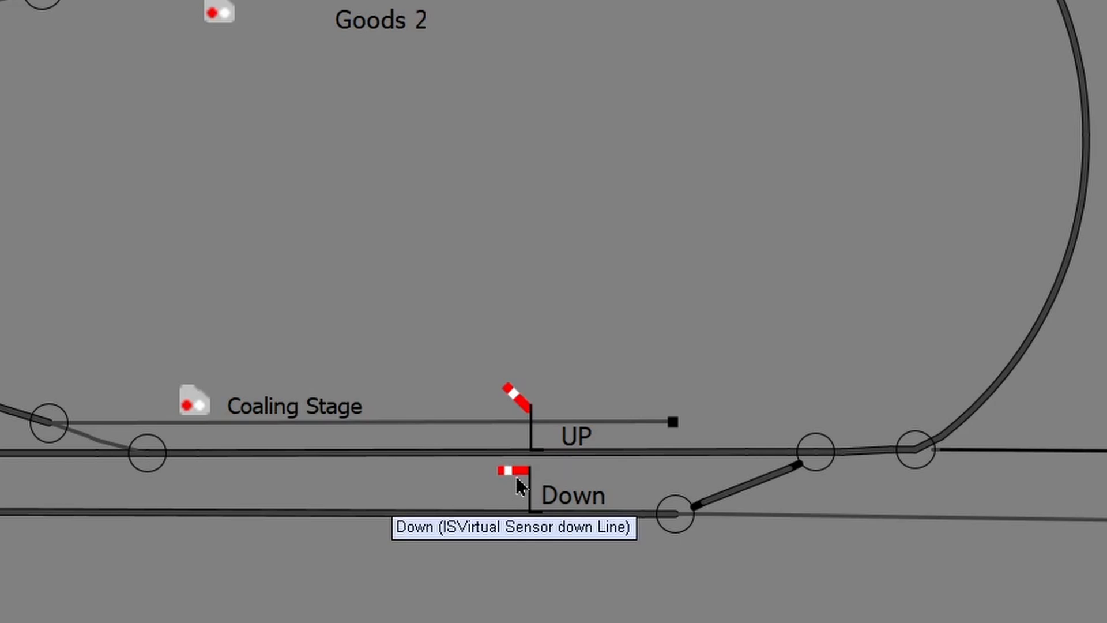
pyautogui.click(526, 477)
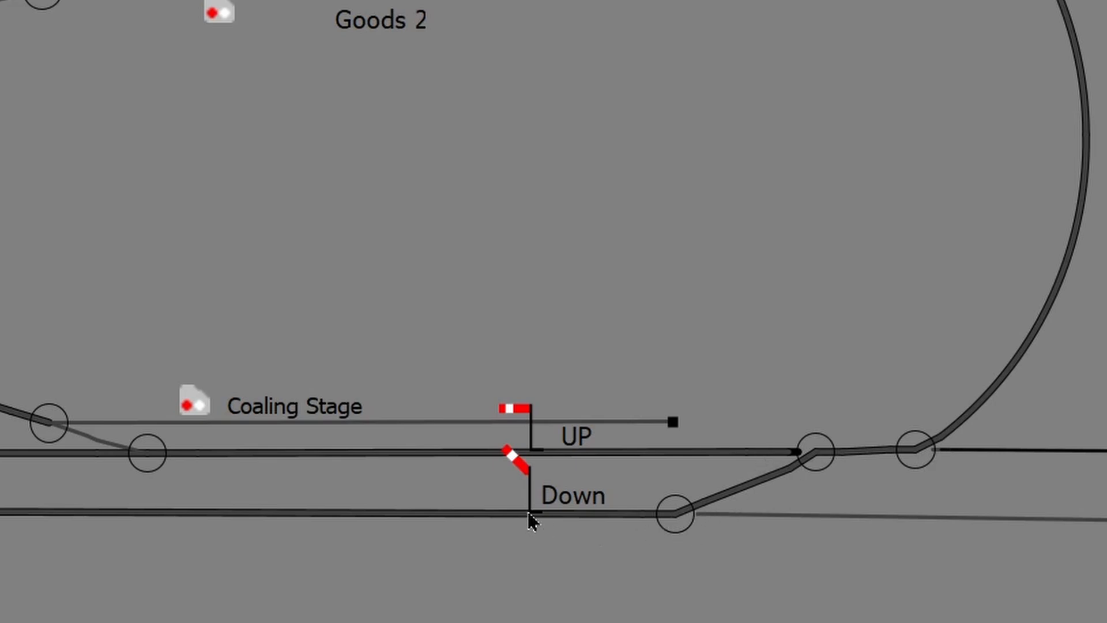
pyautogui.click(529, 413)
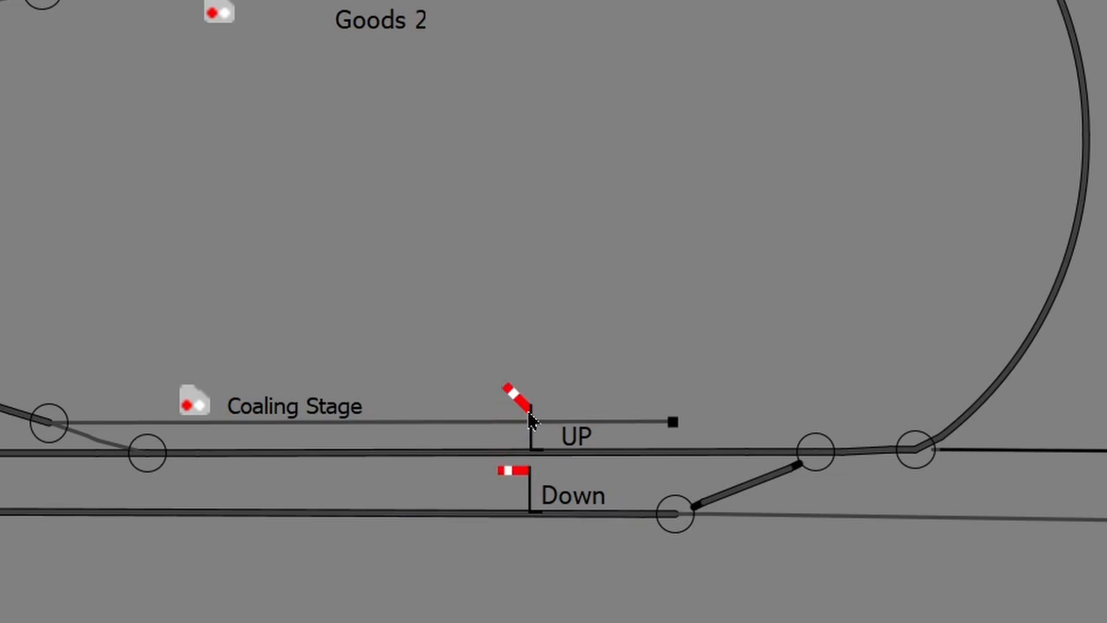